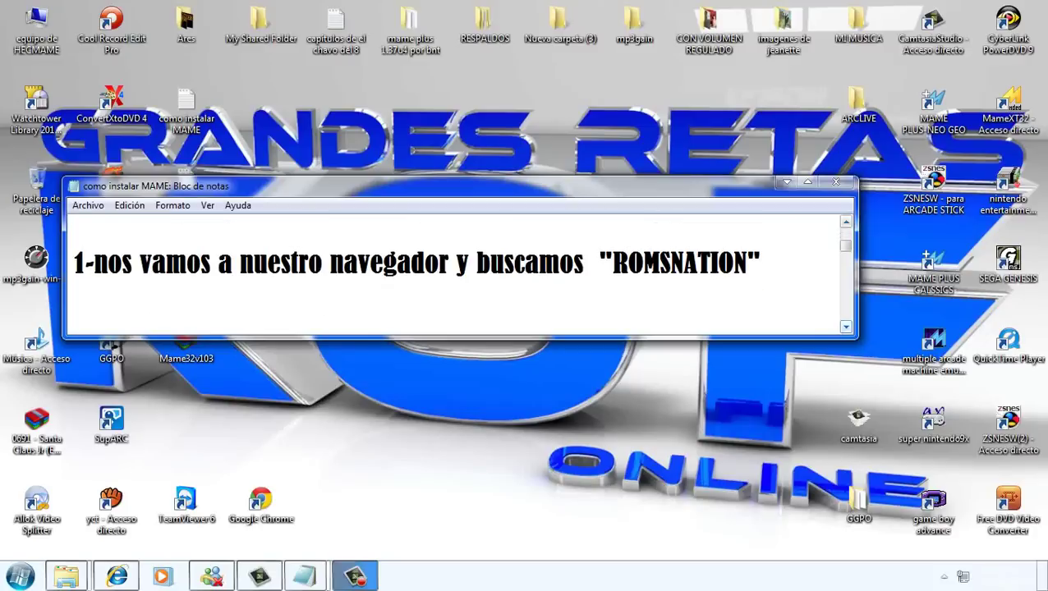
# - Copy the word 'ROMSNATION' from the MAME notes and launch Internet Explorer
pyautogui.moveTo(759, 262); pyautogui.dragTo(590, 257)
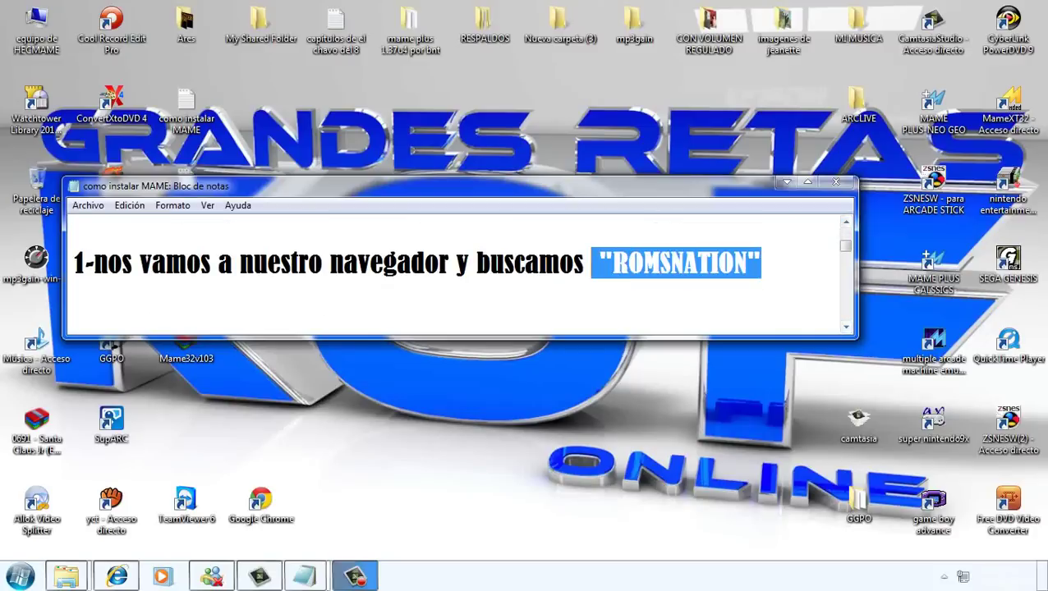
pyautogui.rightClick(591, 257)
pyautogui.click(630, 305)
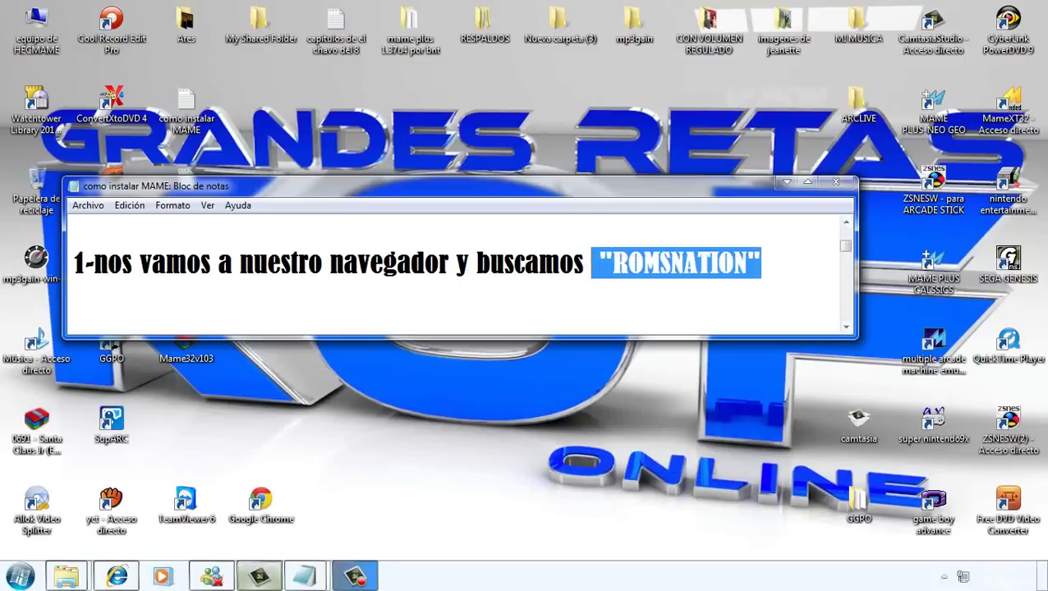
pyautogui.click(116, 576)
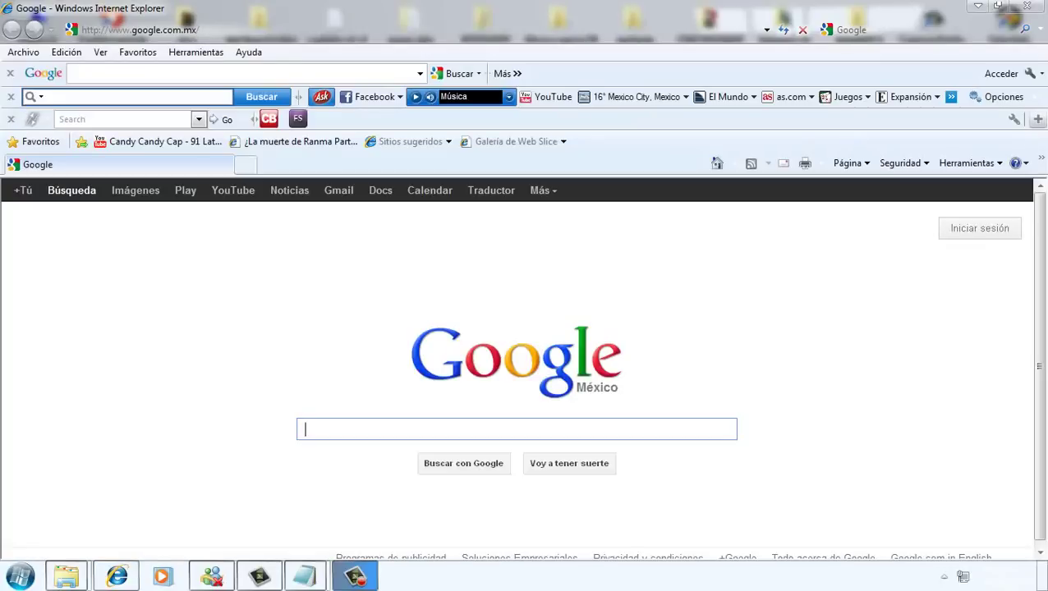
# - Paste ROMSNATION into the Google search and open the romnation.net result
pyautogui.rightClick(365, 428)
pyautogui.click(423, 354)
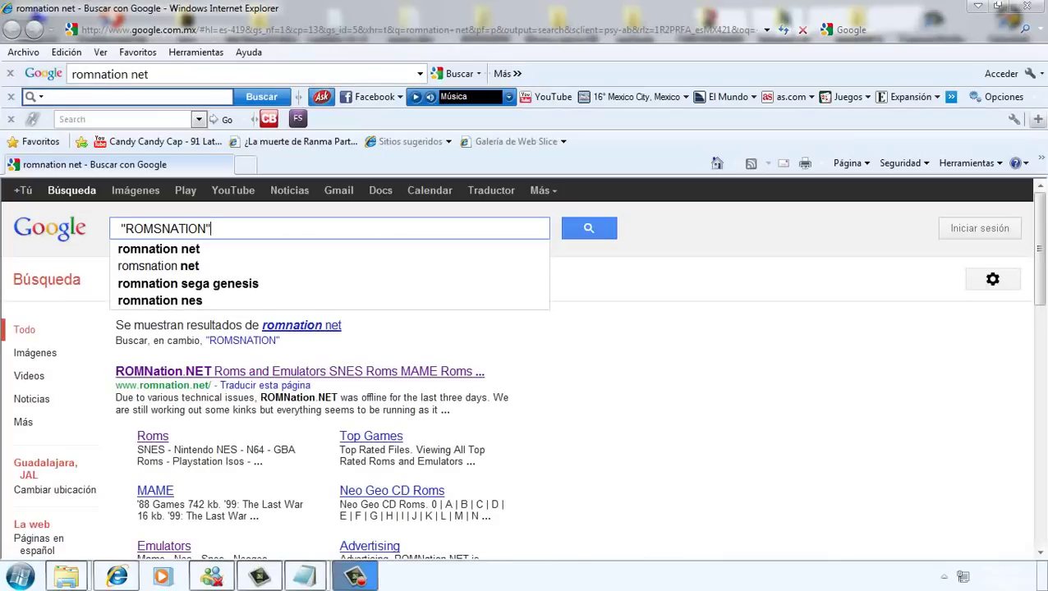
pyautogui.press('Return')
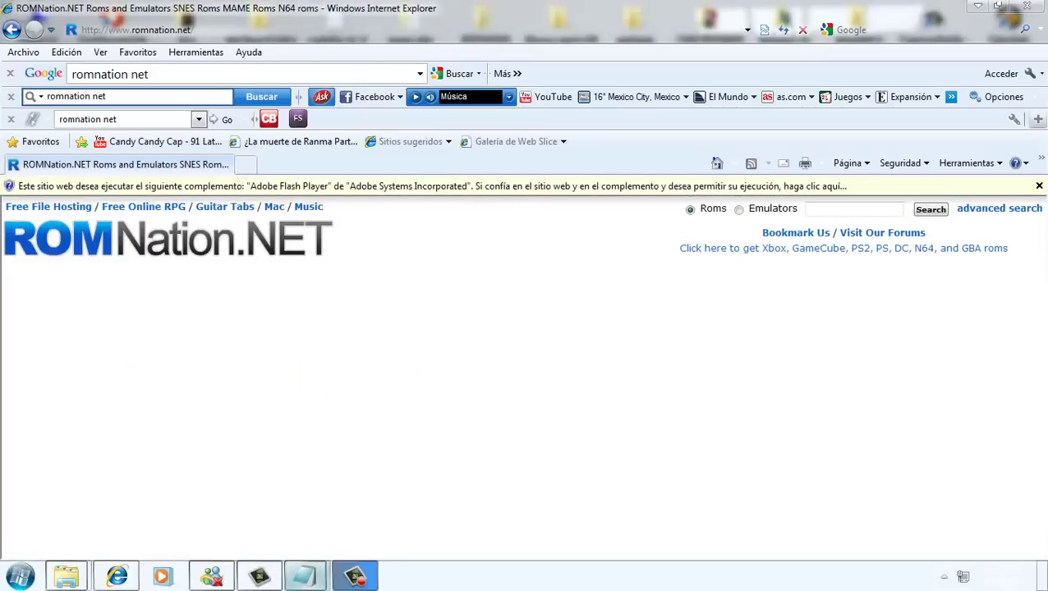
# - Check the MAME install notes, then go to ROMNation's Emulators section
pyautogui.moveTo(306, 577)
pyautogui.click(390, 520)
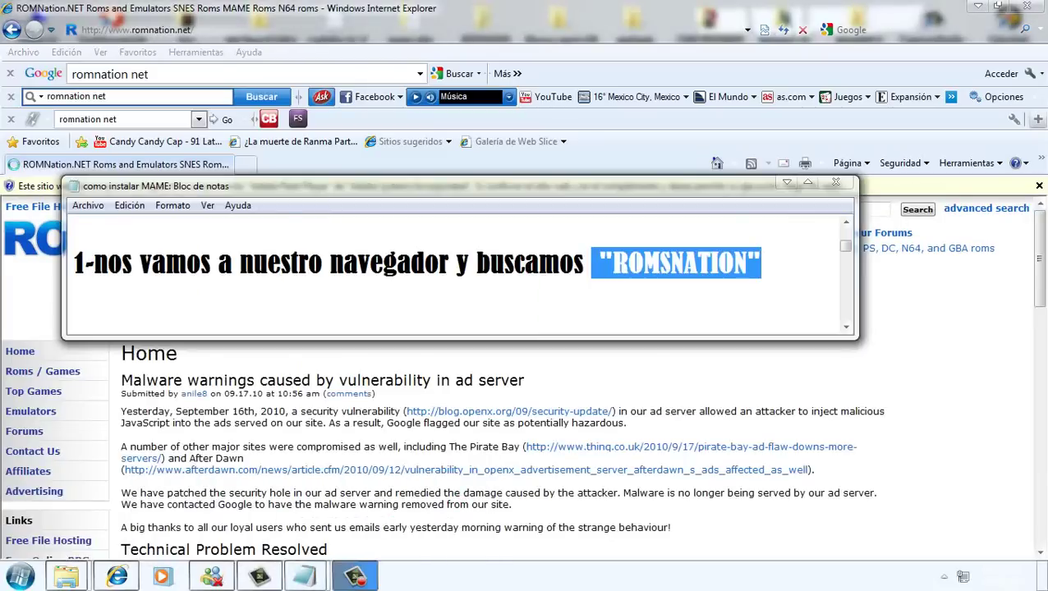
pyautogui.scroll(-1, 460, 263)
pyautogui.scroll(-1, 460, 263)
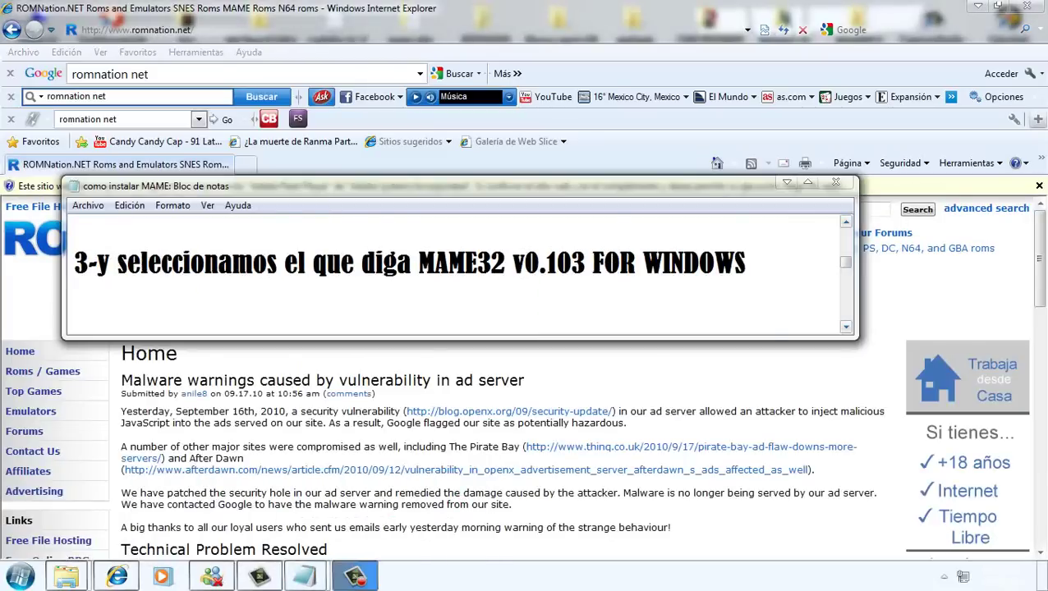
pyautogui.scroll(1, 460, 263)
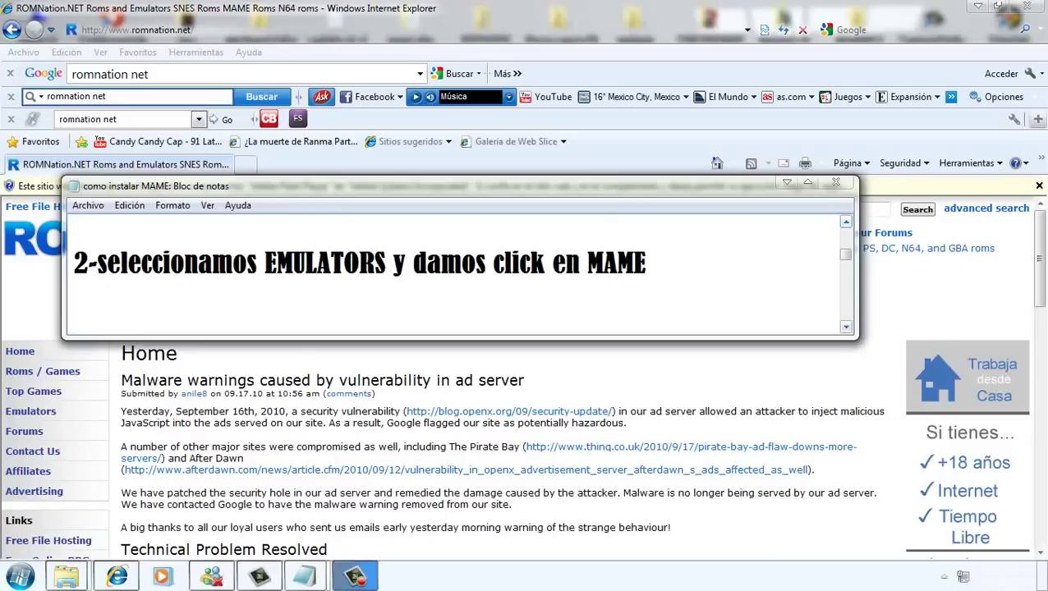
pyautogui.click(787, 183)
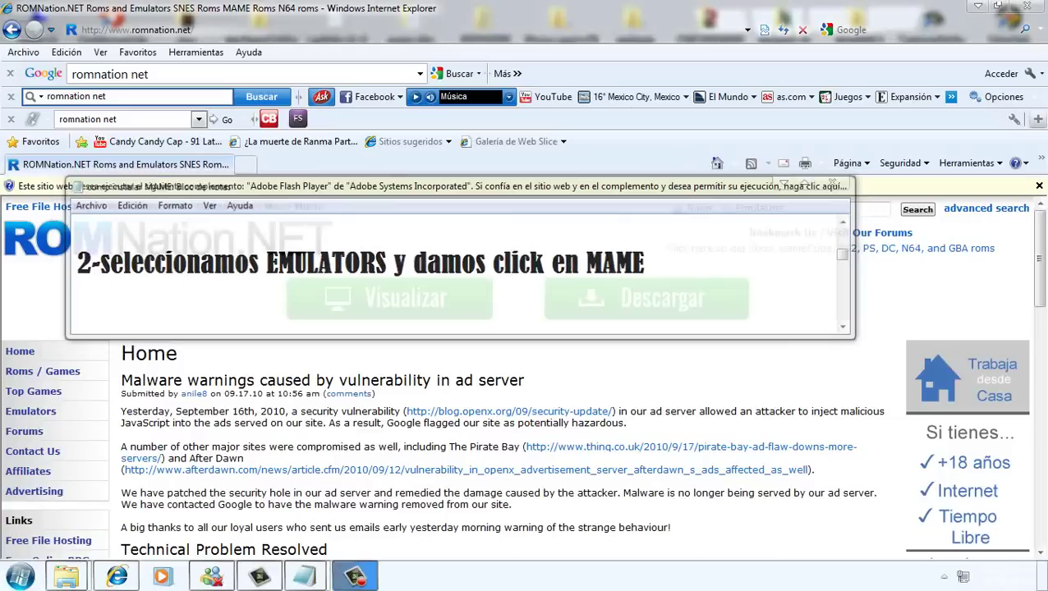
pyautogui.click(31, 411)
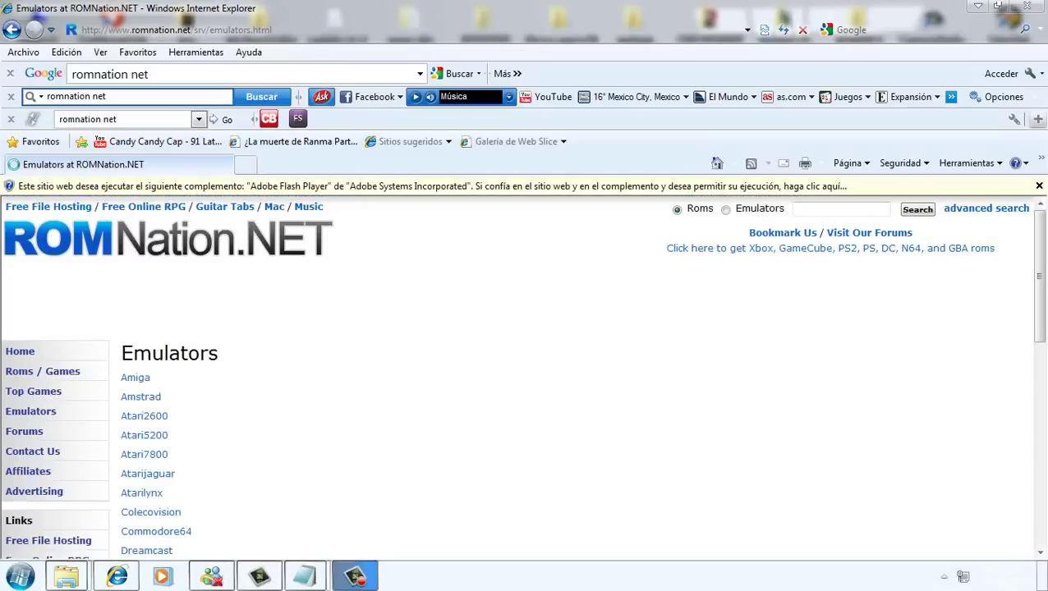
# - Open ROMNation's Mame emulators list and consult the install notes
pyautogui.scroll(-4, 524, 370)
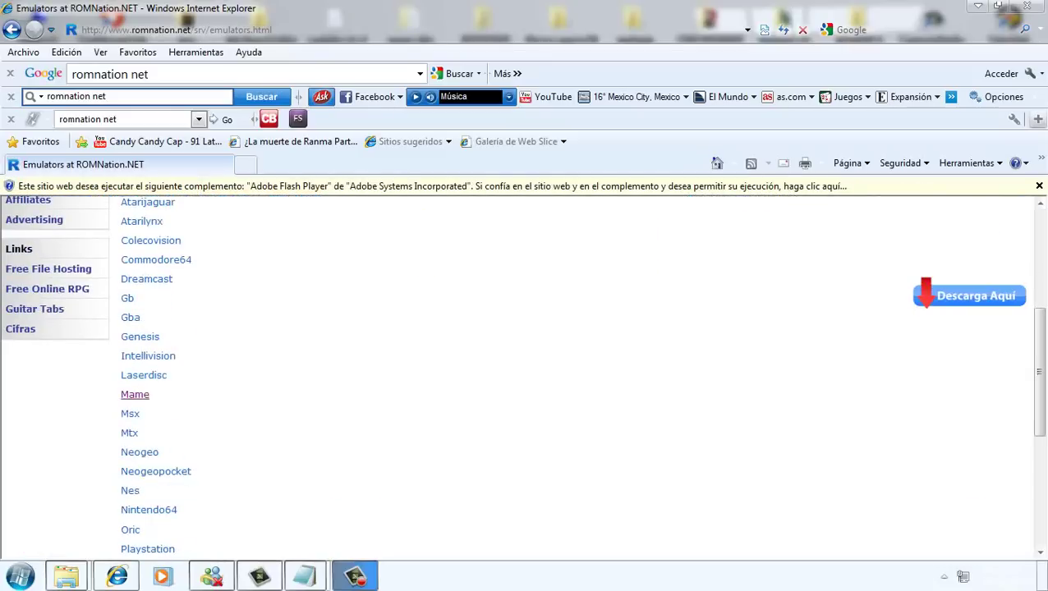
pyautogui.click(135, 394)
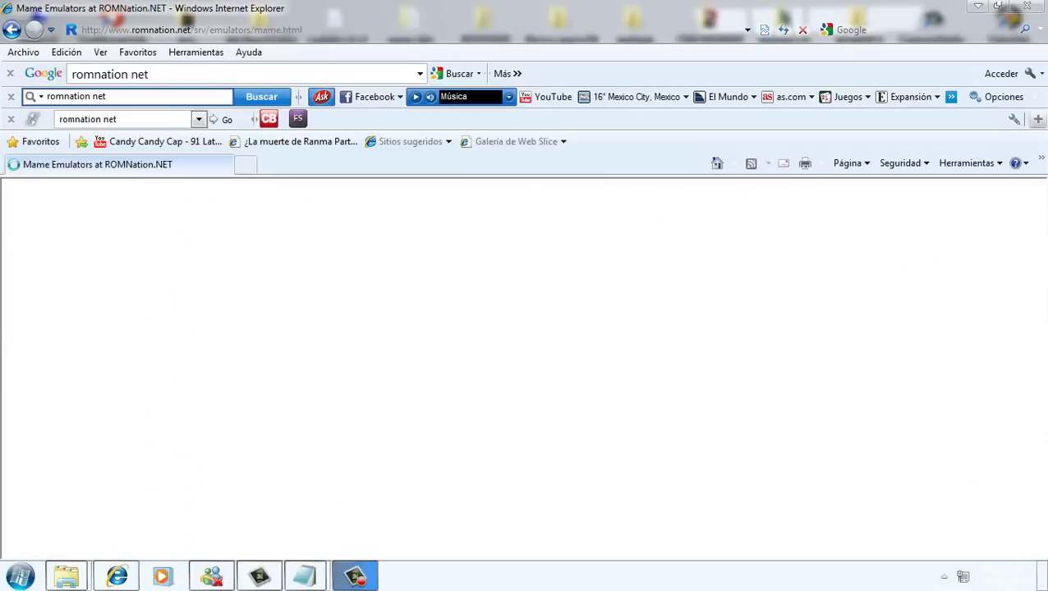
pyautogui.moveTo(306, 575)
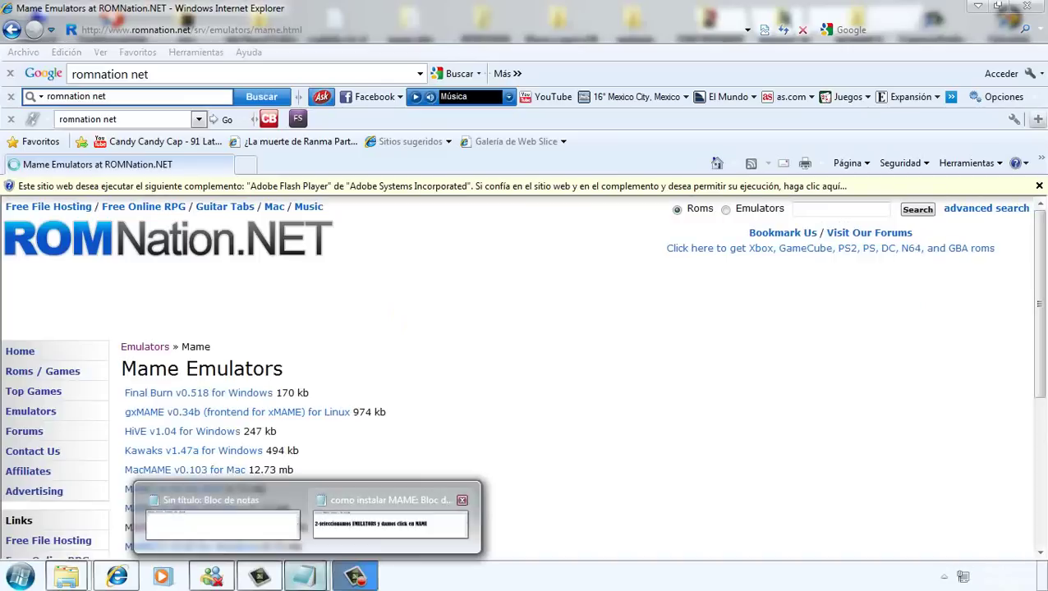
pyautogui.click(389, 519)
pyautogui.scroll(-3, 462, 271)
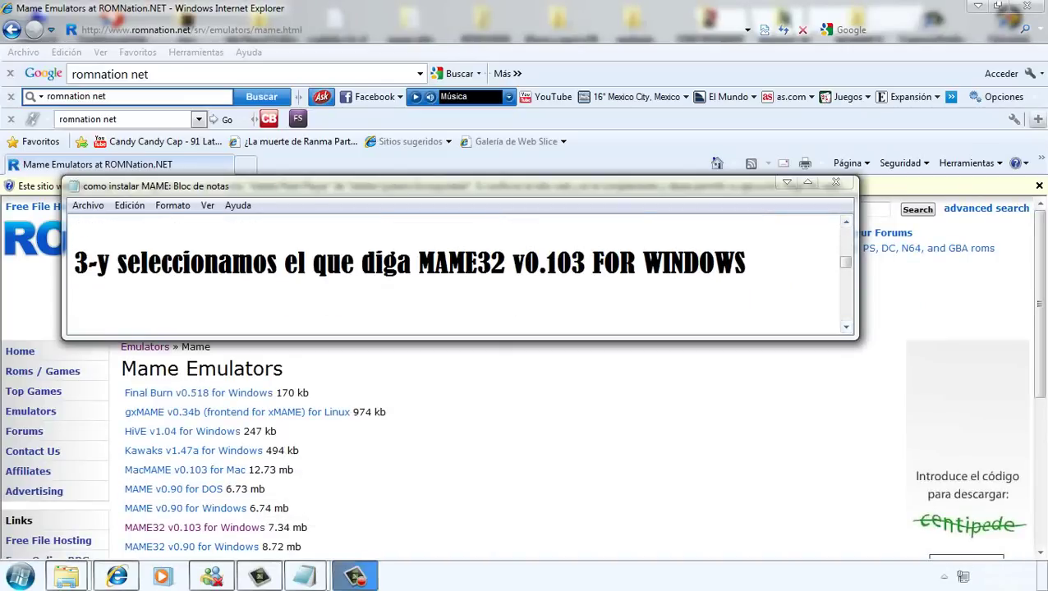
# - Locate 'MAME32 v0.103 FOR WINDOWS' in the notes and open its page
pyautogui.moveTo(744, 263); pyautogui.dragTo(434, 263)
pyautogui.click(434, 263)
pyautogui.click(787, 182)
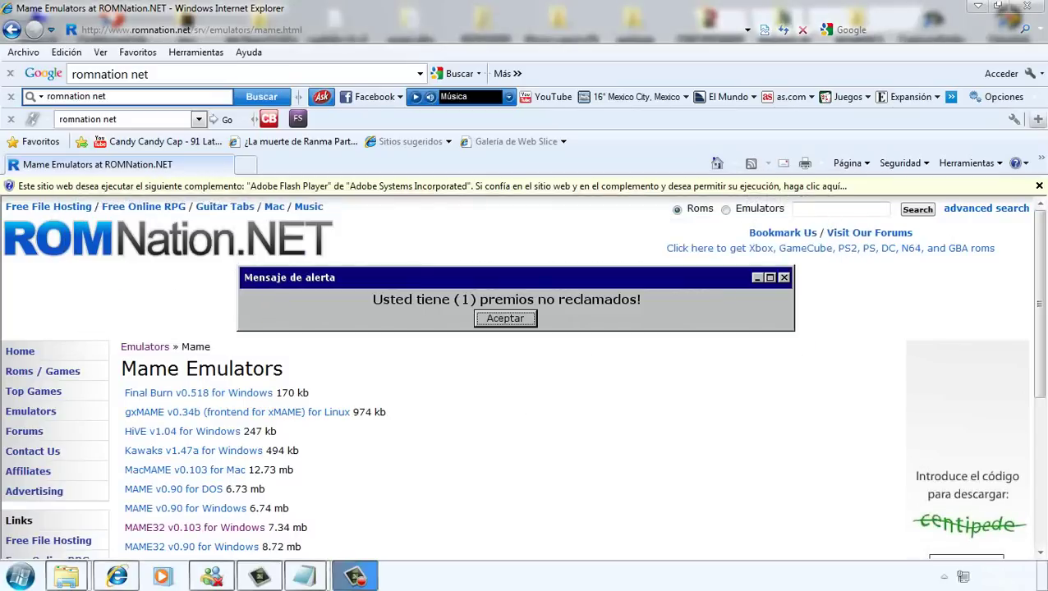
pyautogui.click(195, 527)
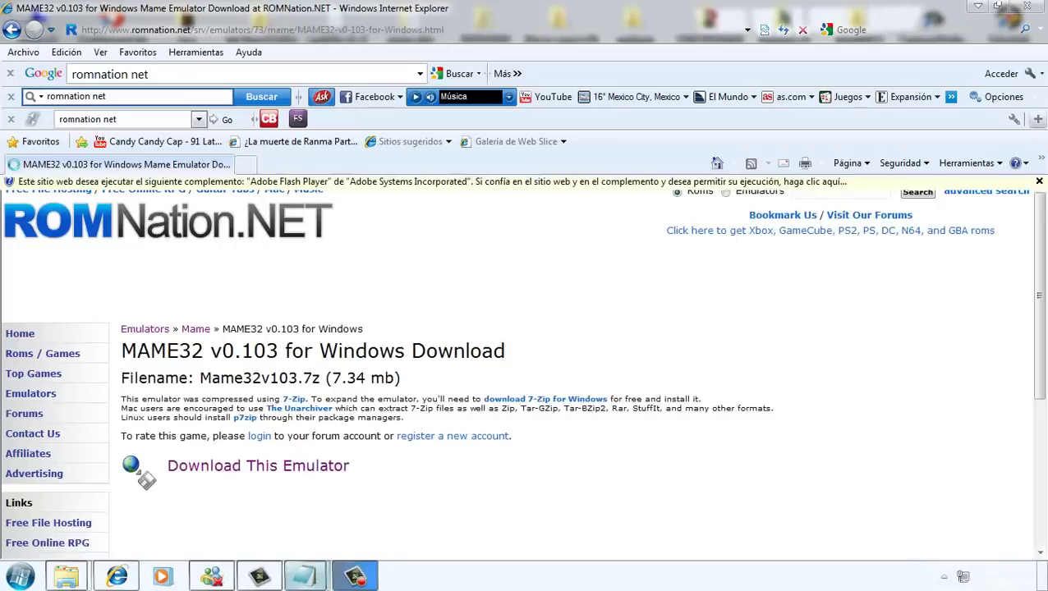
# - Go to the MAME32 v0.103 download page, checking the notes for the next step
pyautogui.click(257, 483)
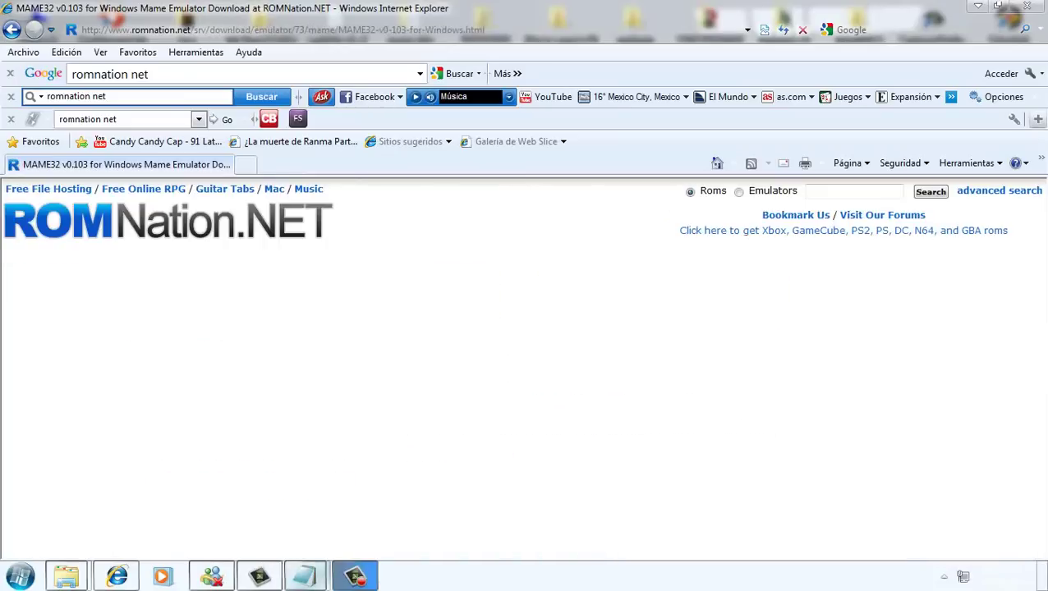
pyautogui.moveTo(305, 577)
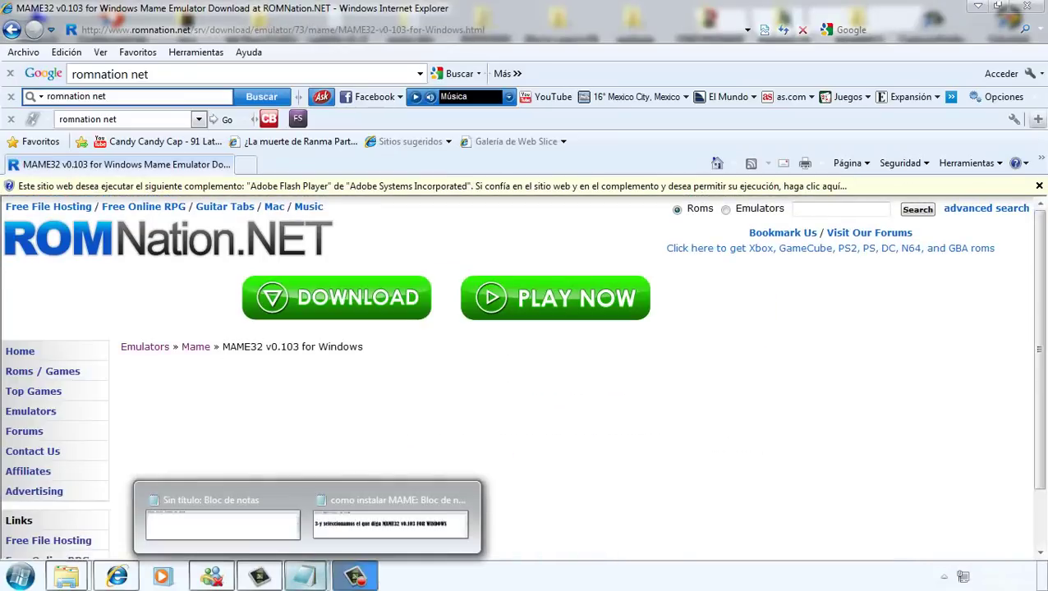
pyautogui.click(390, 523)
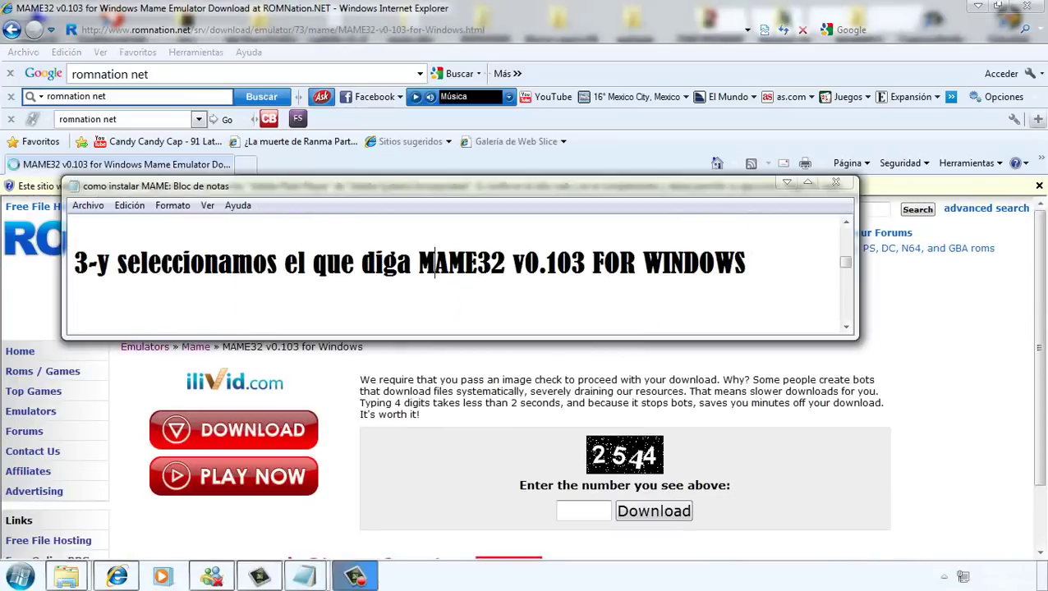
pyautogui.scroll(-2, 460, 263)
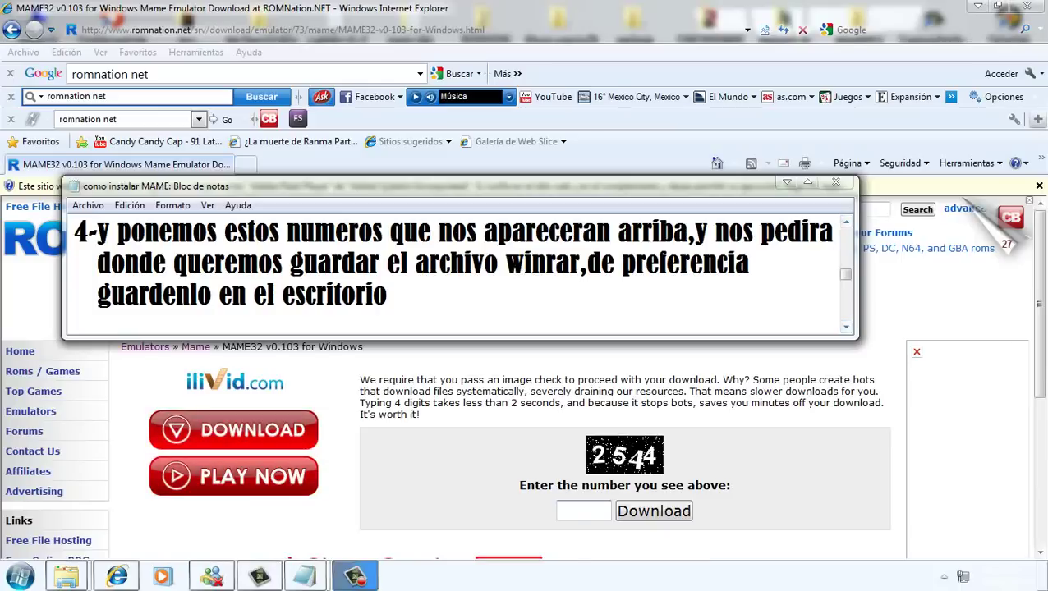
pyautogui.click(787, 182)
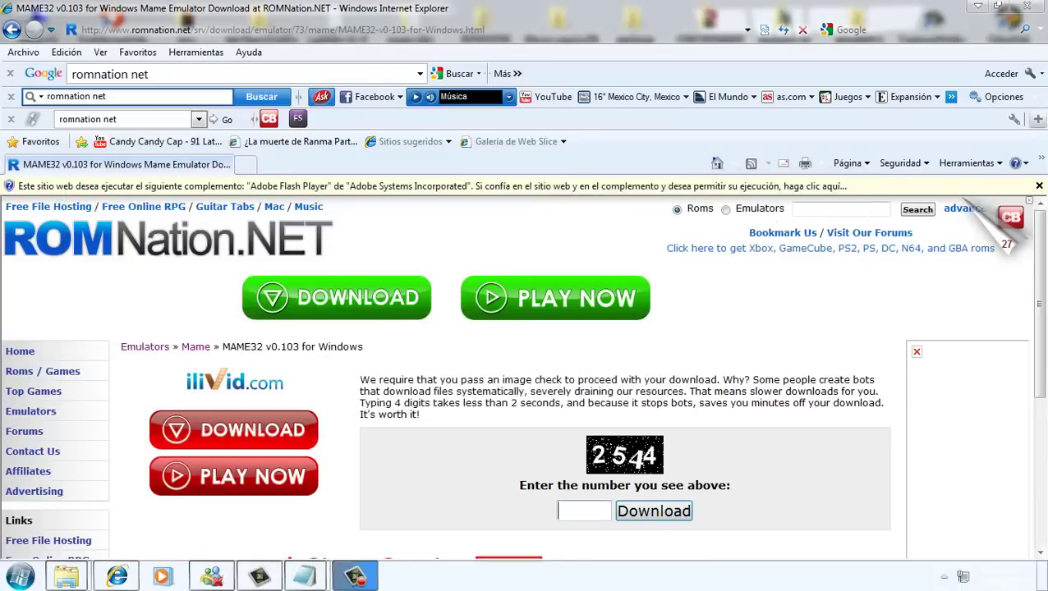
# - Enter 2544 in the image check and save Mame32v103.7z to the desktop
pyautogui.write('2544')
pyautogui.press('Return')
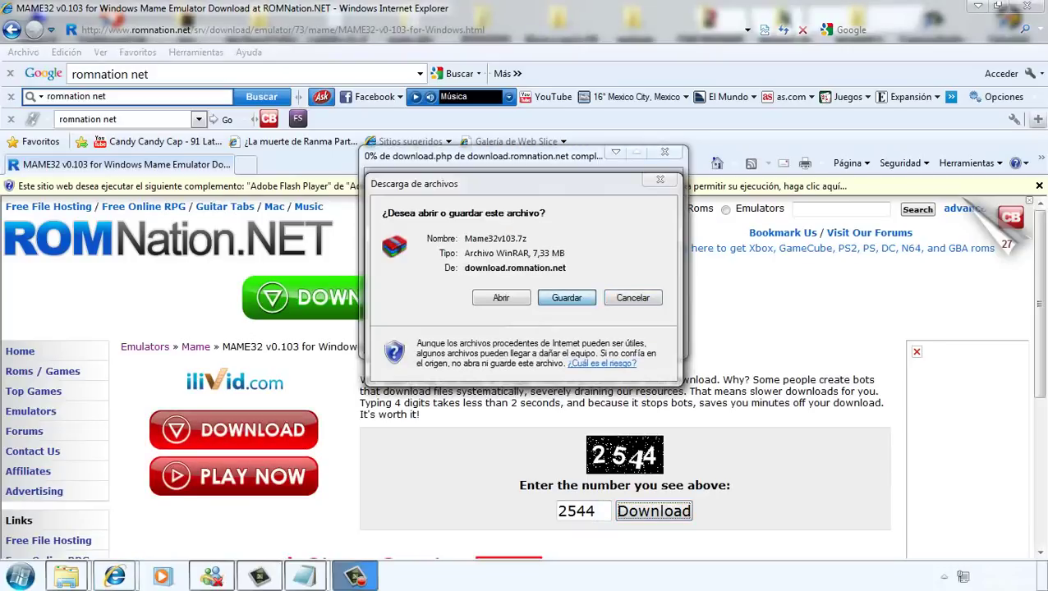
pyautogui.click(567, 297)
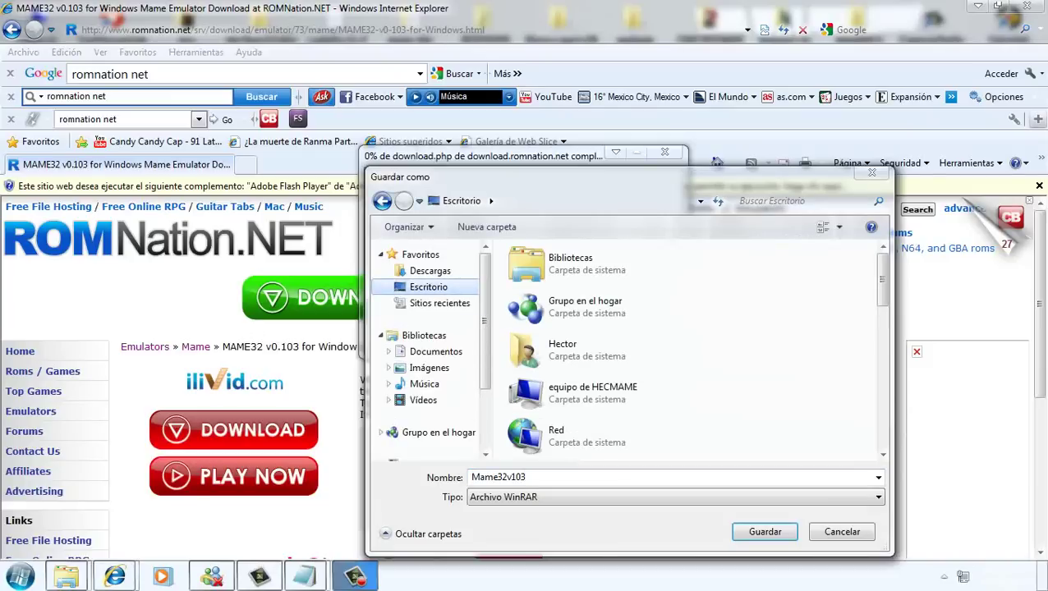
pyautogui.press('Return')
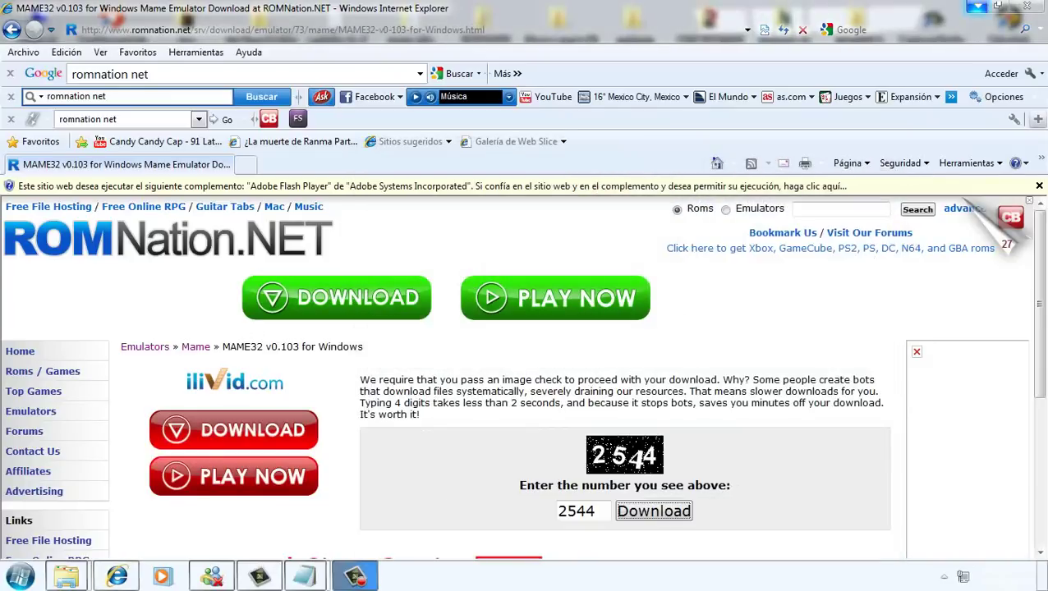
pyautogui.press('super+d')
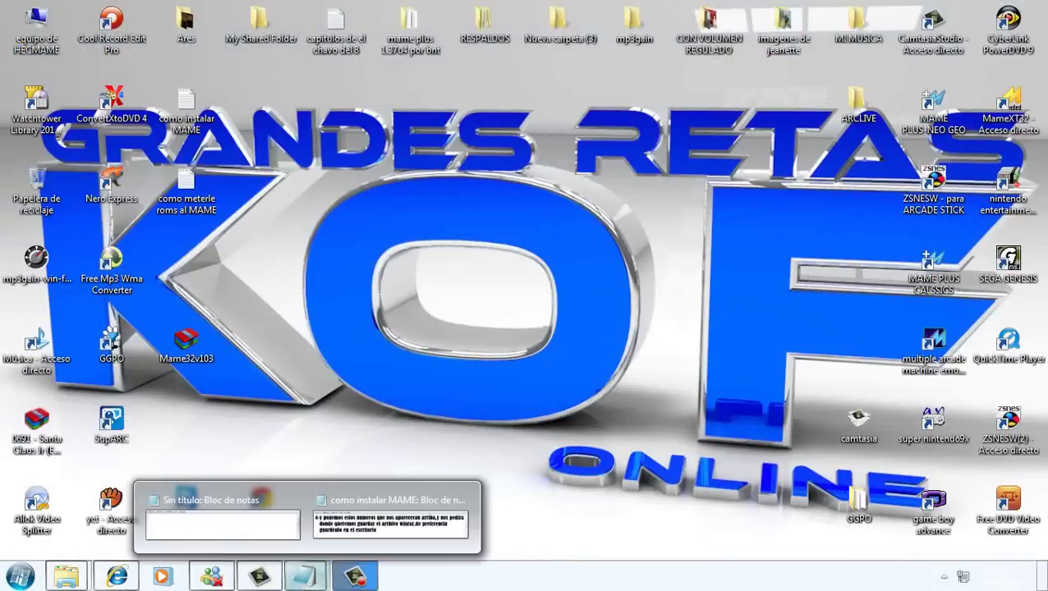
# - Type 'YO NO LO HAGO POR QUE YA LO TENGO' and 'PERO TENDRAN UN ARCHIVO COMO ESTE' in the untitled note
pyautogui.click(222, 509)
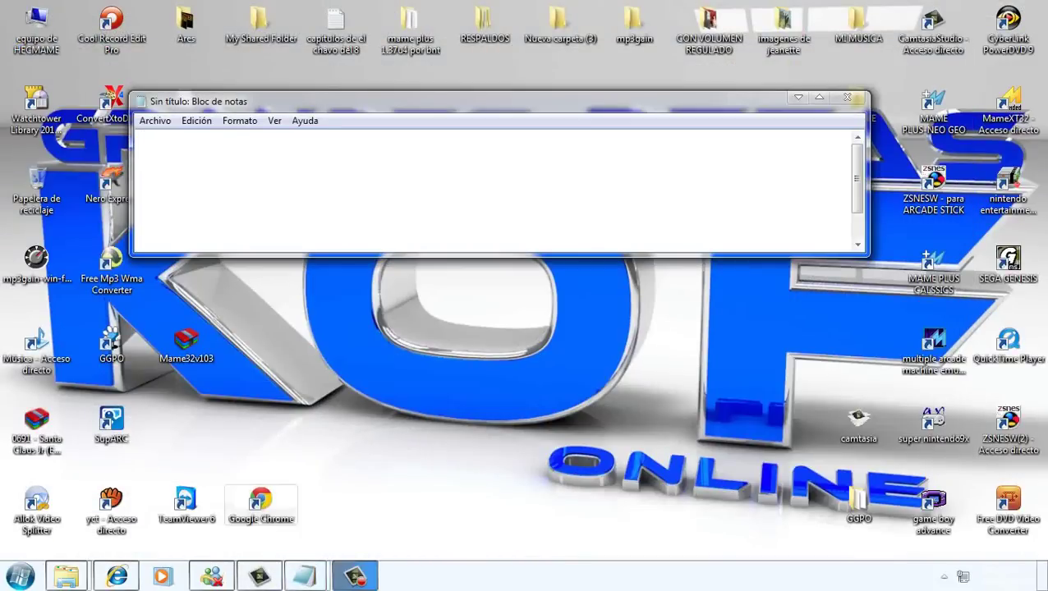
pyautogui.write('YO NO LO ')
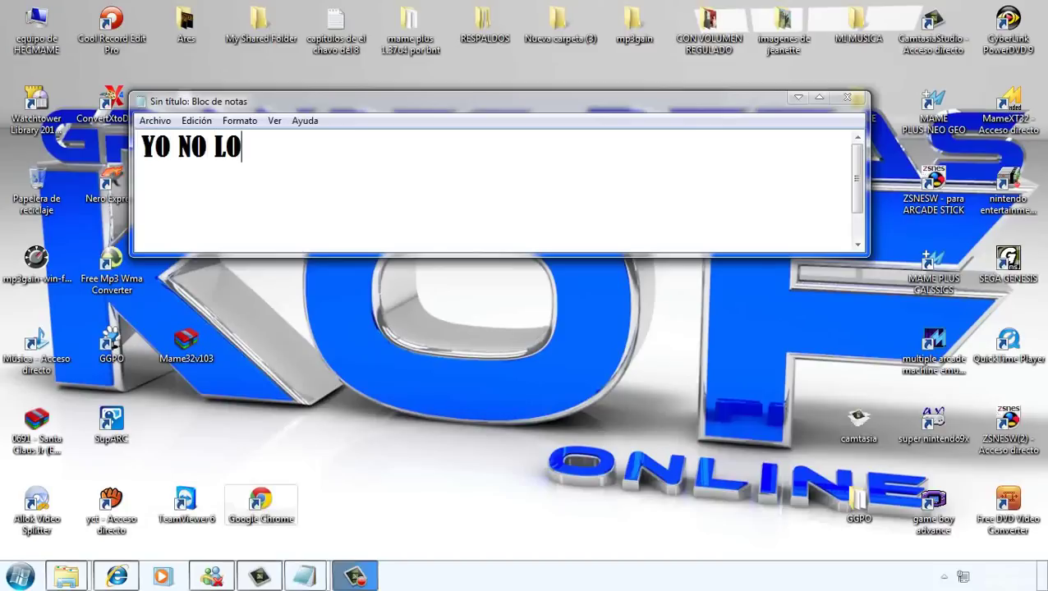
pyautogui.write('HAGO PO')
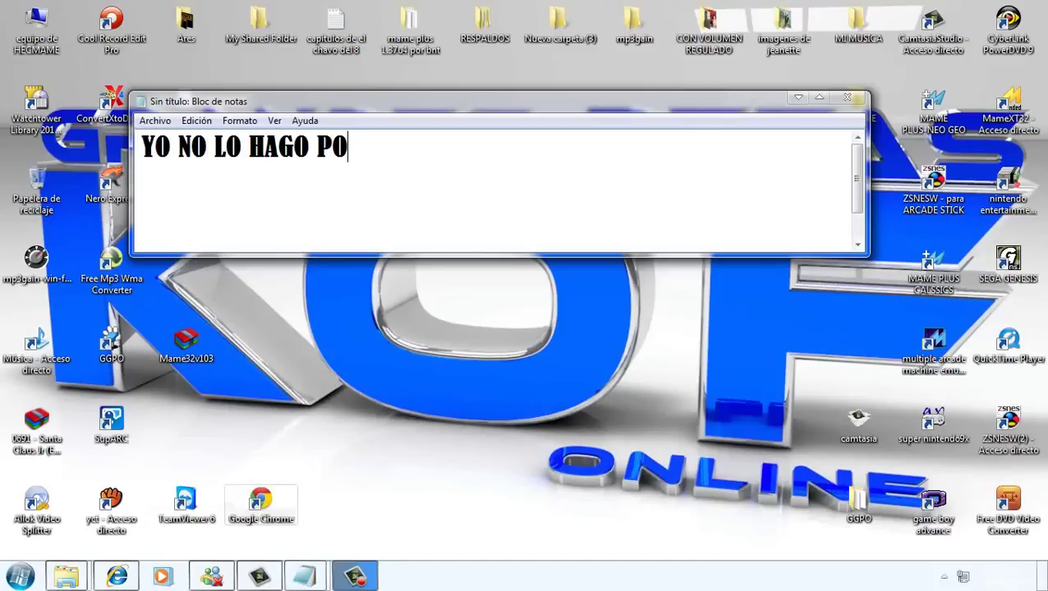
pyautogui.write('R QUE YA LO')
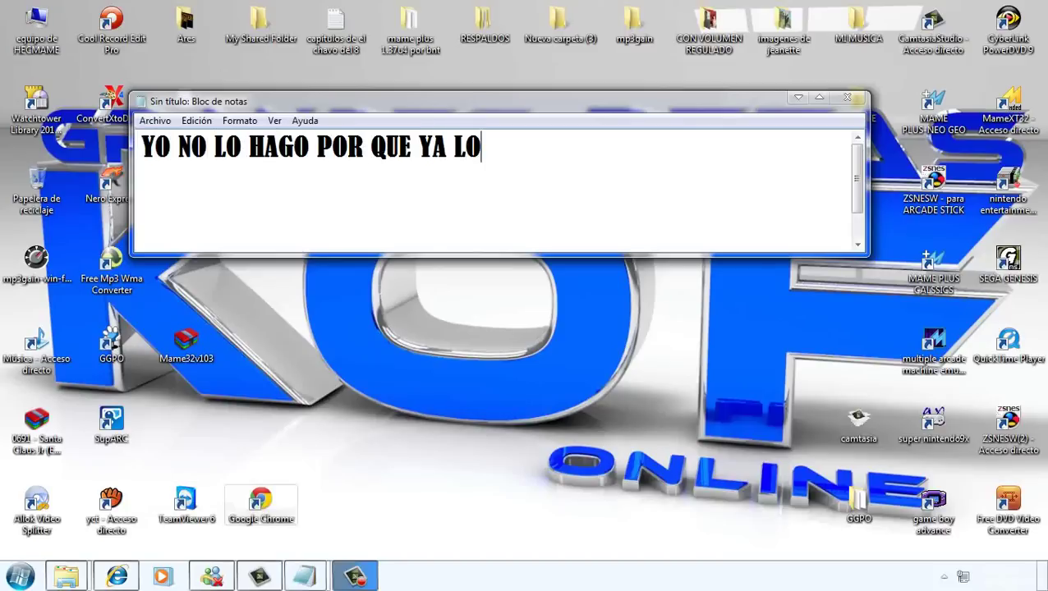
pyautogui.write(' TENGO')
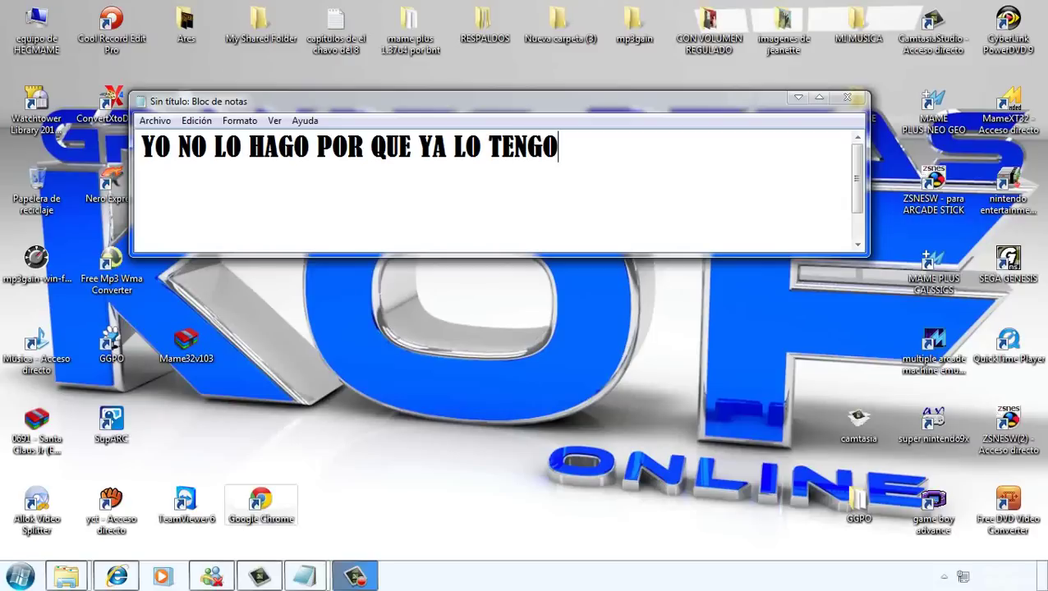
pyautogui.press('Return')
pyautogui.write('P')
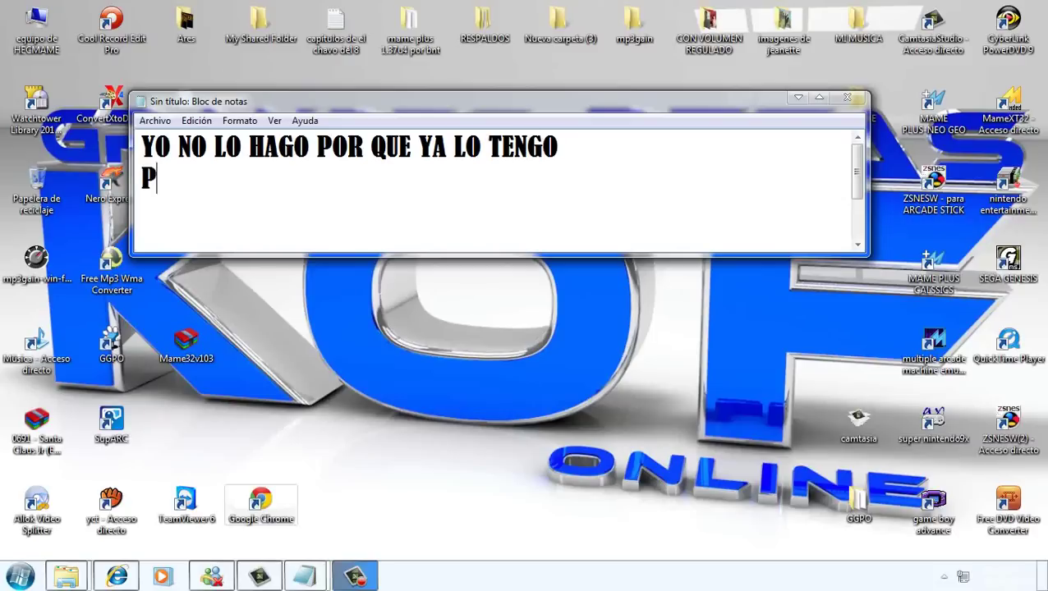
pyautogui.write('ERO TEND')
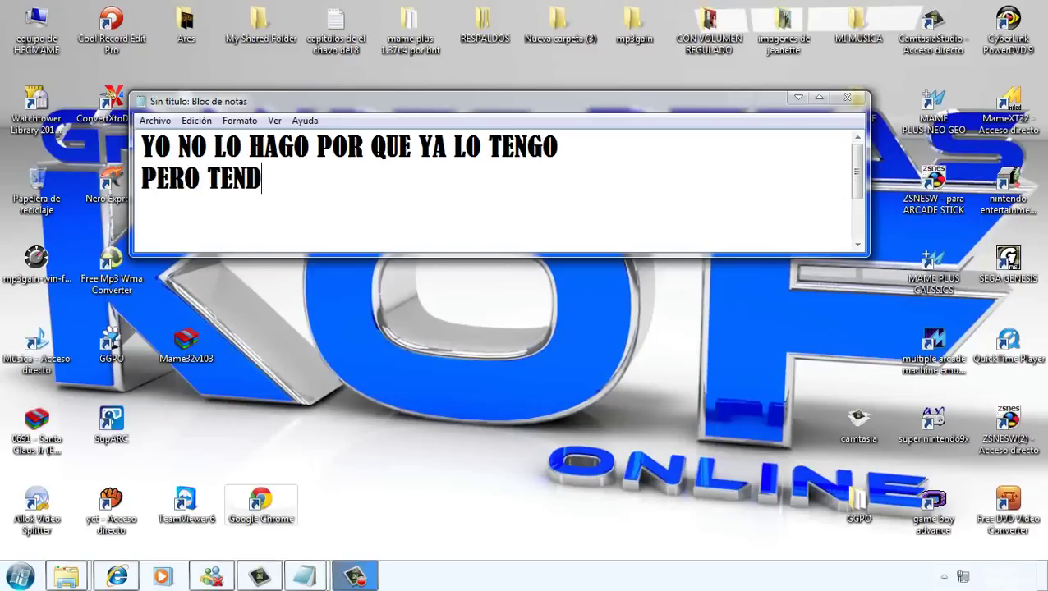
pyautogui.write('RAB')
pyautogui.press('BackSpace')
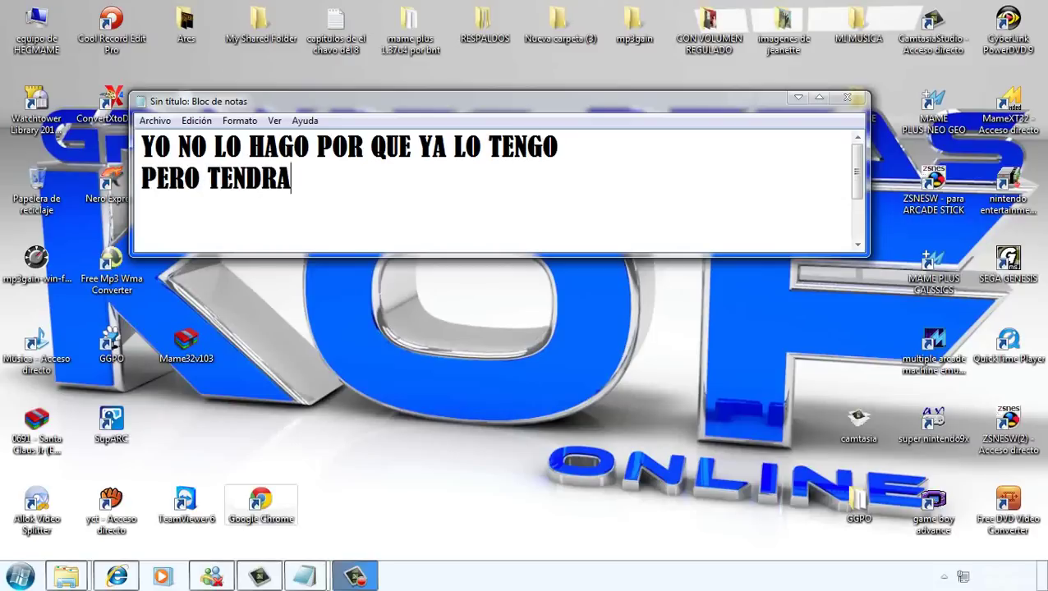
pyautogui.write('N UN ARCH')
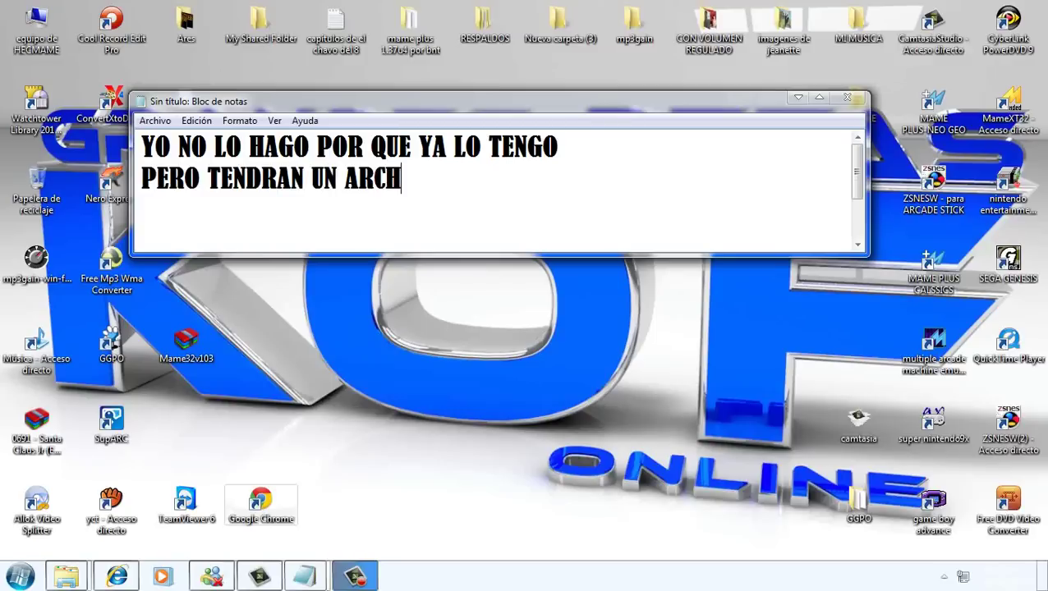
pyautogui.write('IVO')
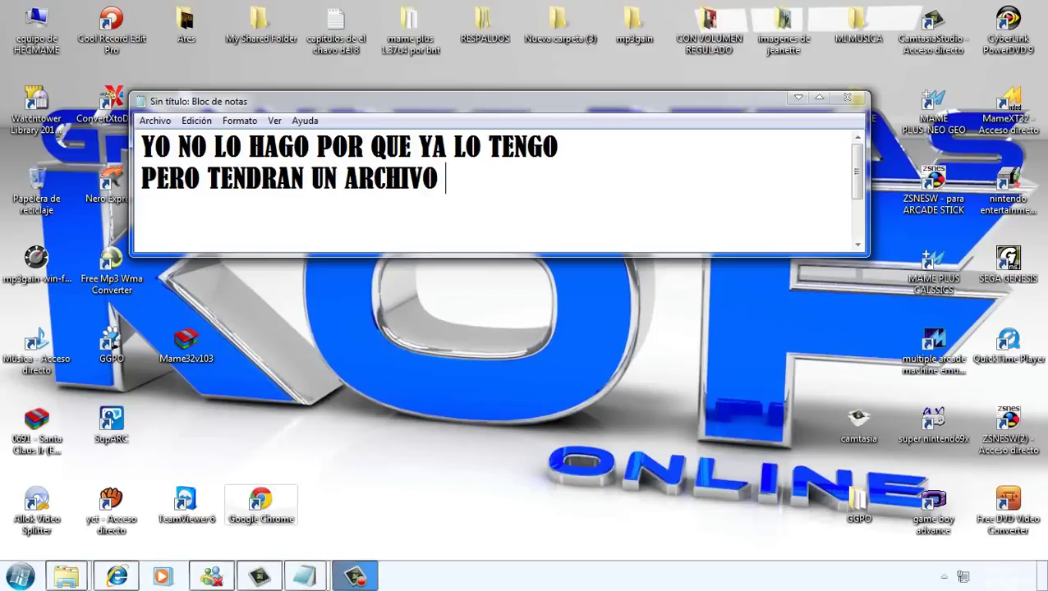
pyautogui.write(' COMO ESTE')
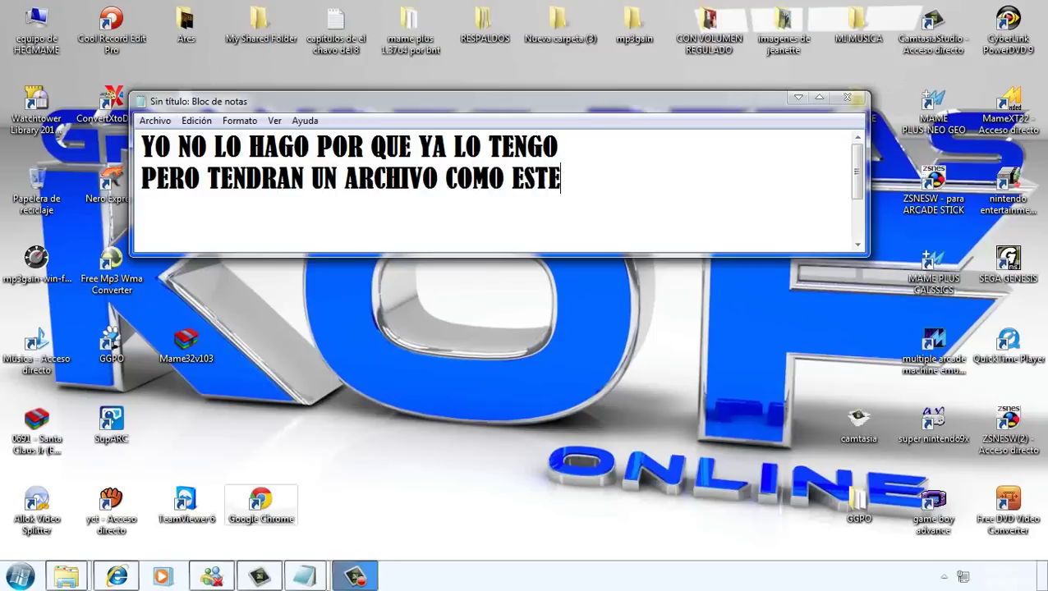
# - Delete both typed lines, leaving the untitled note empty
pyautogui.click(185, 341)
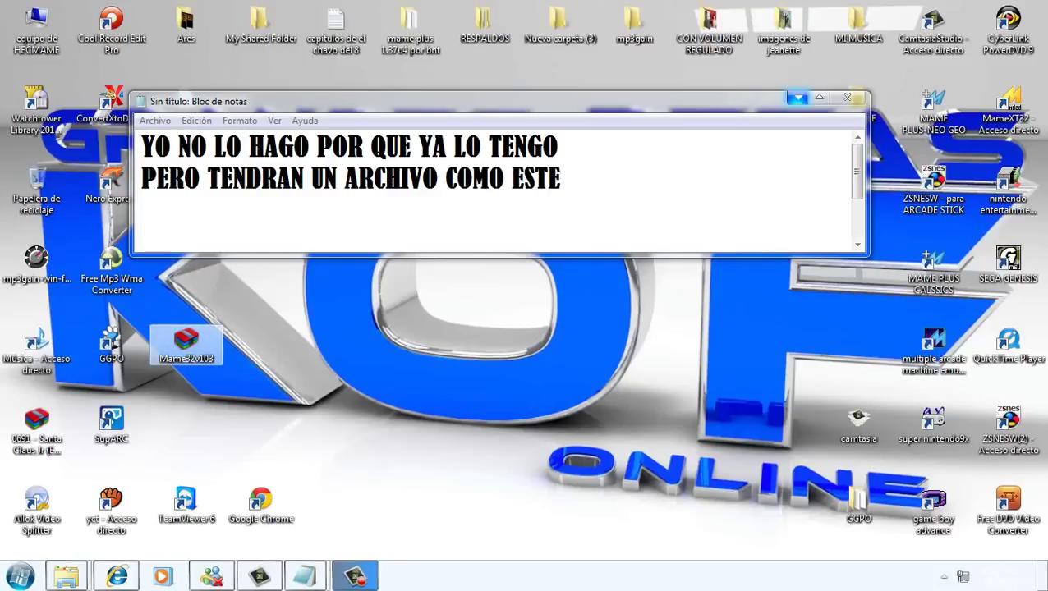
pyautogui.moveTo(566, 146); pyautogui.dragTo(142, 146)
pyautogui.click(141, 178)
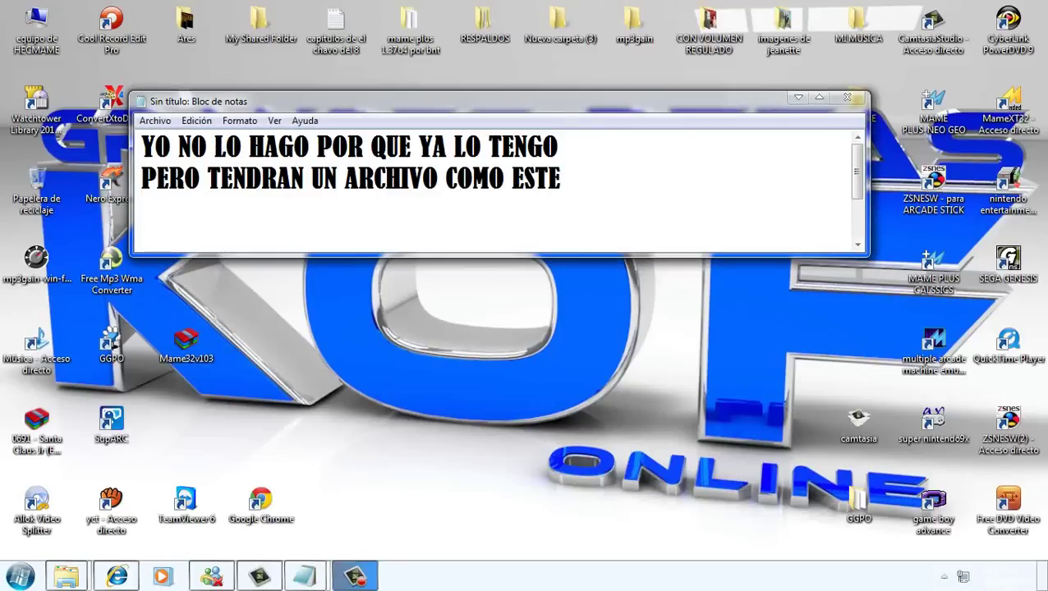
pyautogui.moveTo(549, 178); pyautogui.dragTo(142, 178)
pyautogui.press('BackSpace')
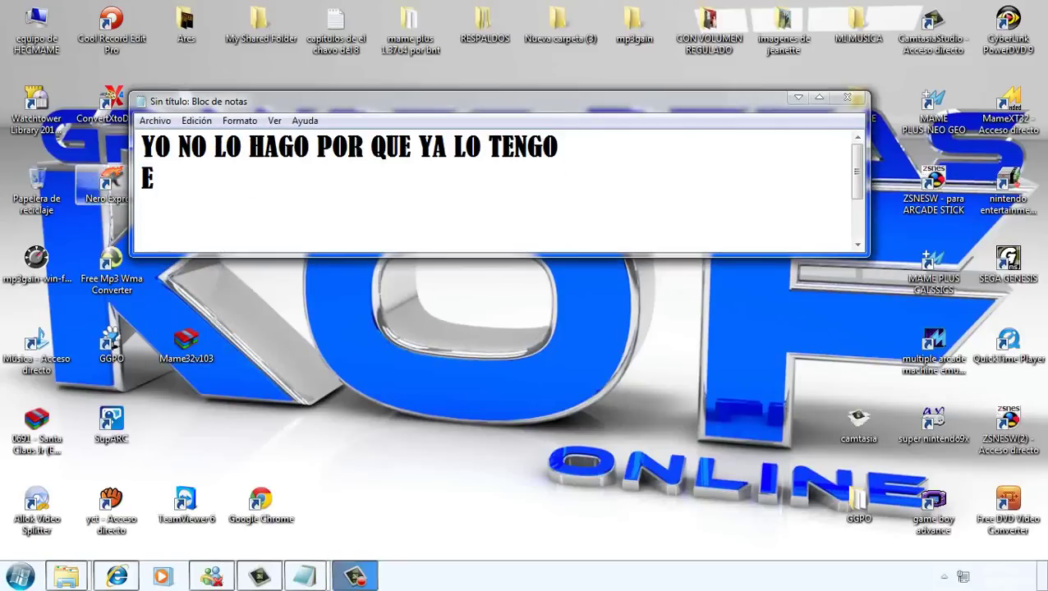
pyautogui.moveTo(560, 146); pyautogui.dragTo(140, 146)
pyautogui.press('BackSpace')
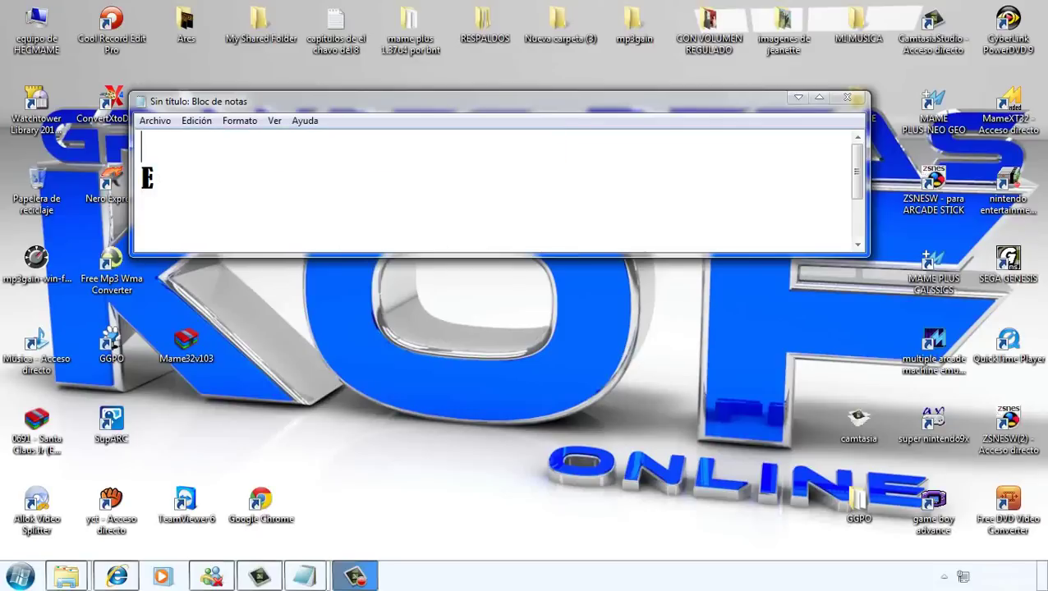
pyautogui.press('BackSpace')
pyautogui.press('BackSpace')
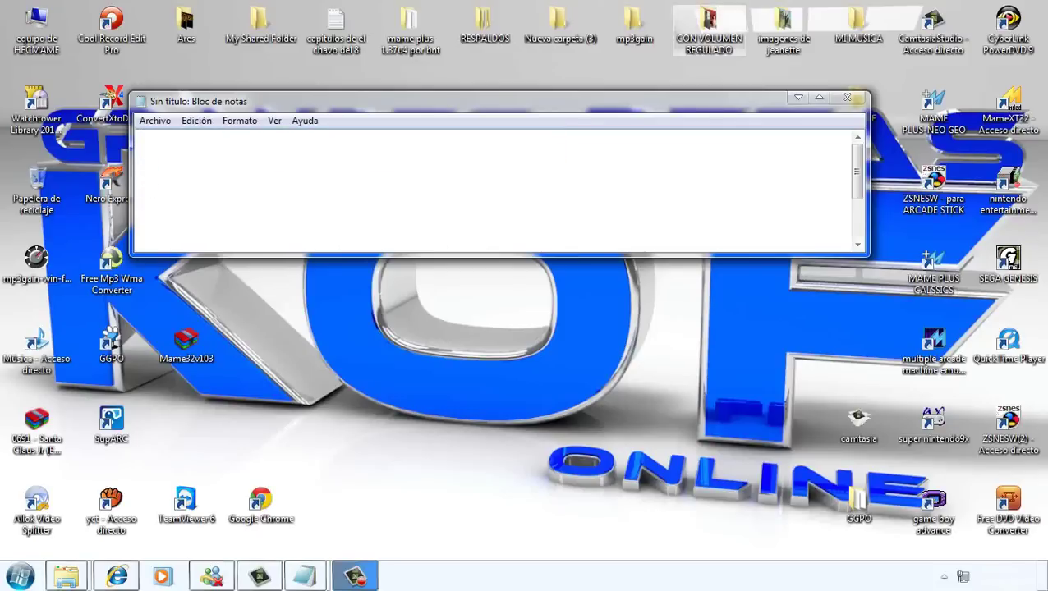
# - Minimize the empty note and scroll the MAME install guide to step 5
pyautogui.click(797, 98)
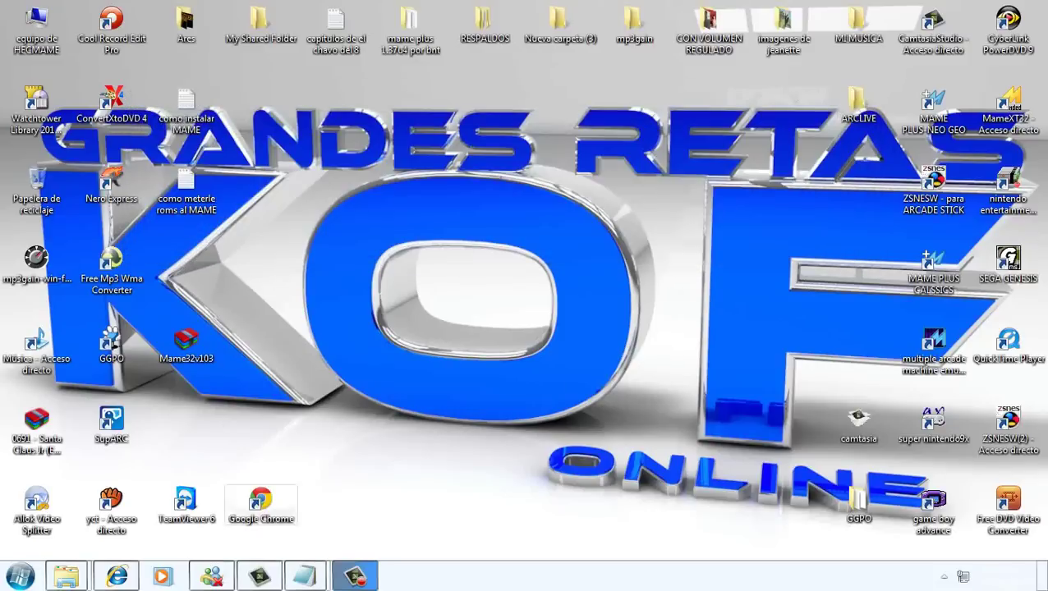
pyautogui.click(221, 517)
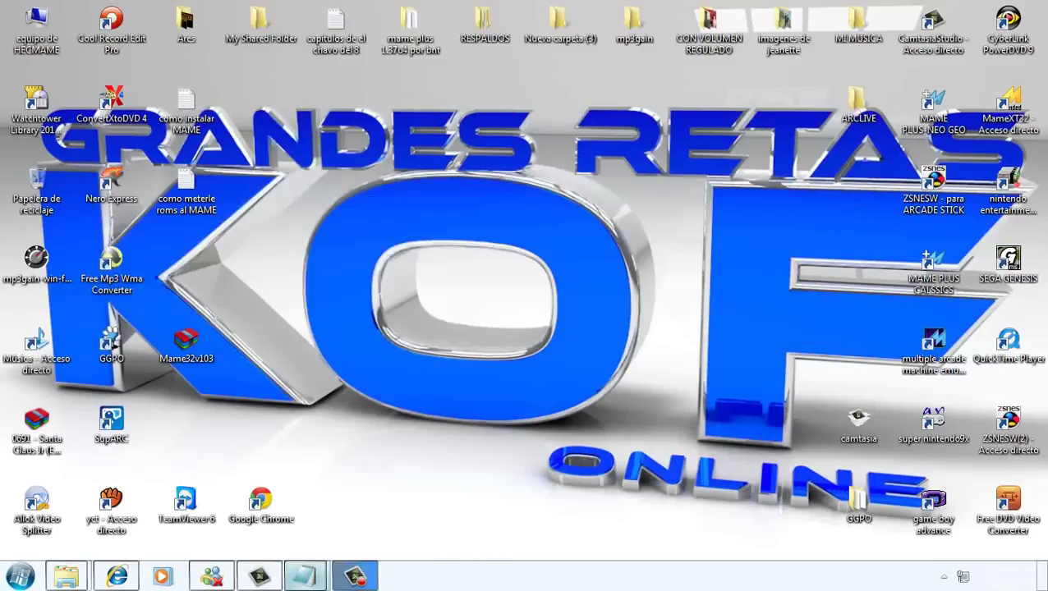
pyautogui.scroll(-2, 460, 263)
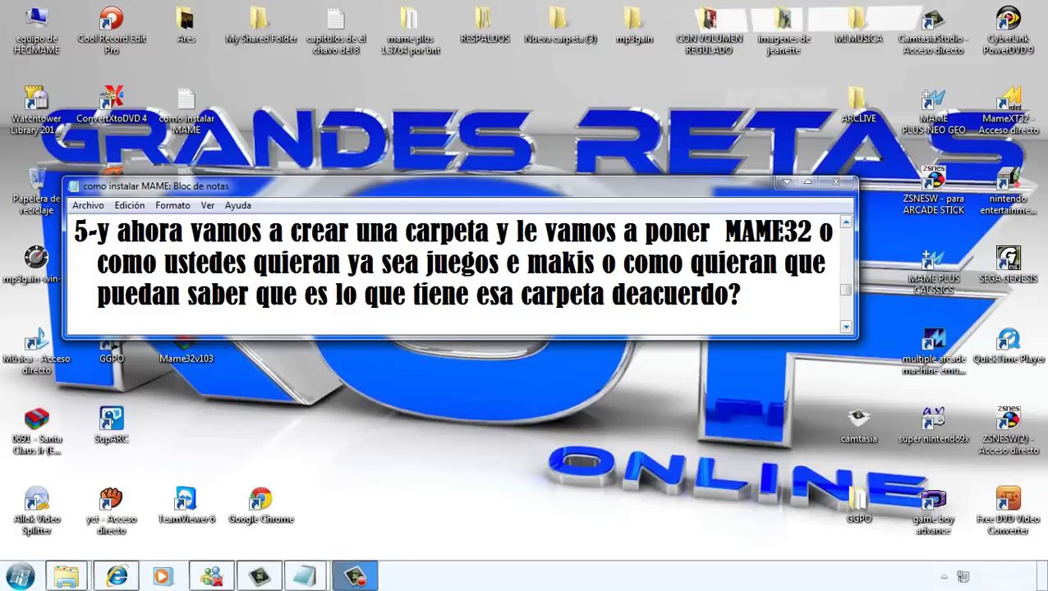
# - Create a new desktop folder named MAME32 via Nuevo > Carpeta
pyautogui.click(786, 182)
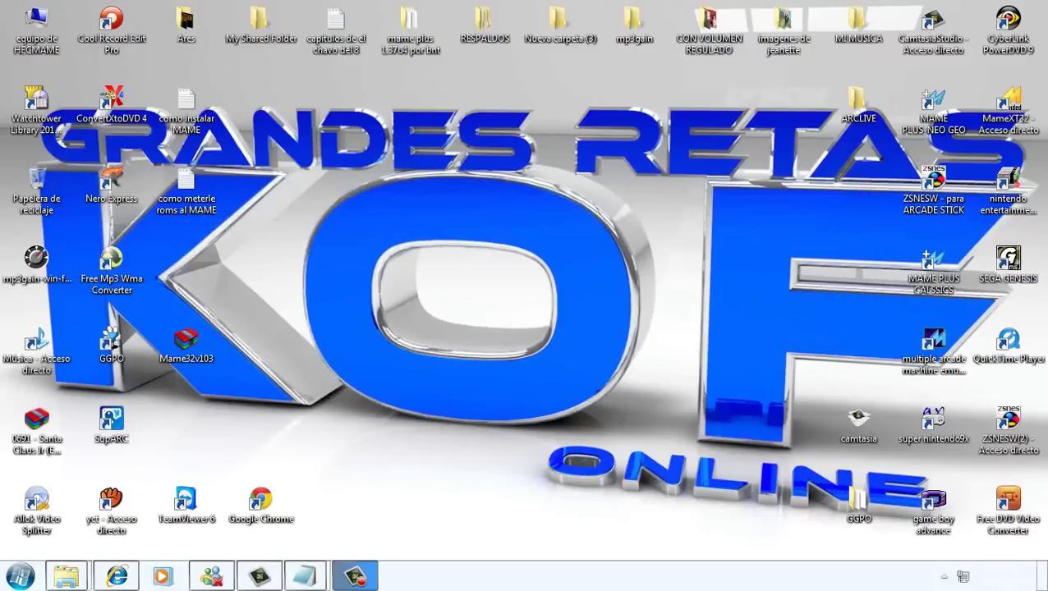
pyautogui.rightClick(418, 154)
pyautogui.moveTo(493, 315)
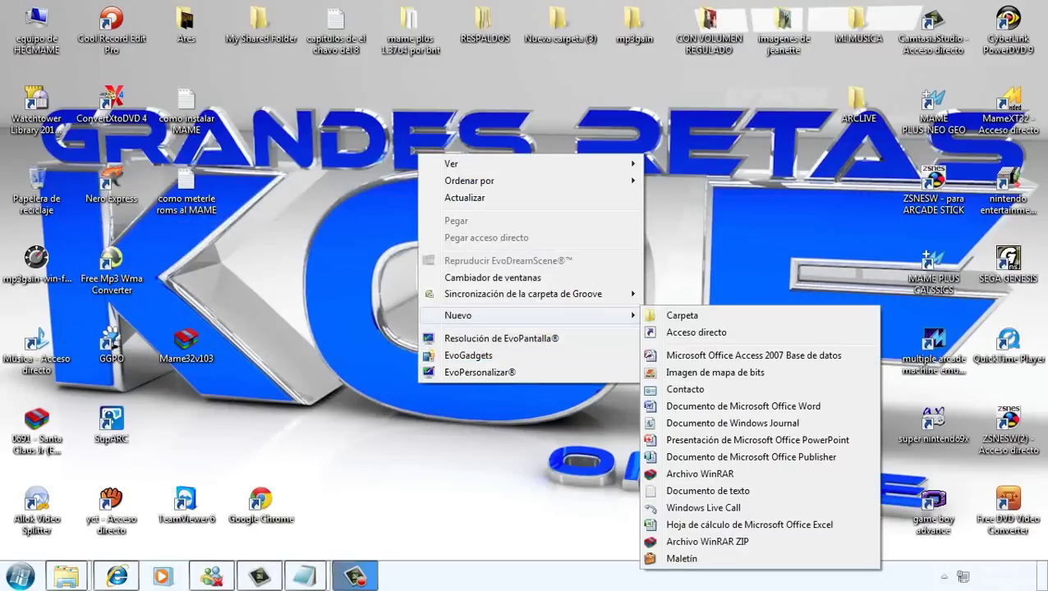
pyautogui.click(681, 316)
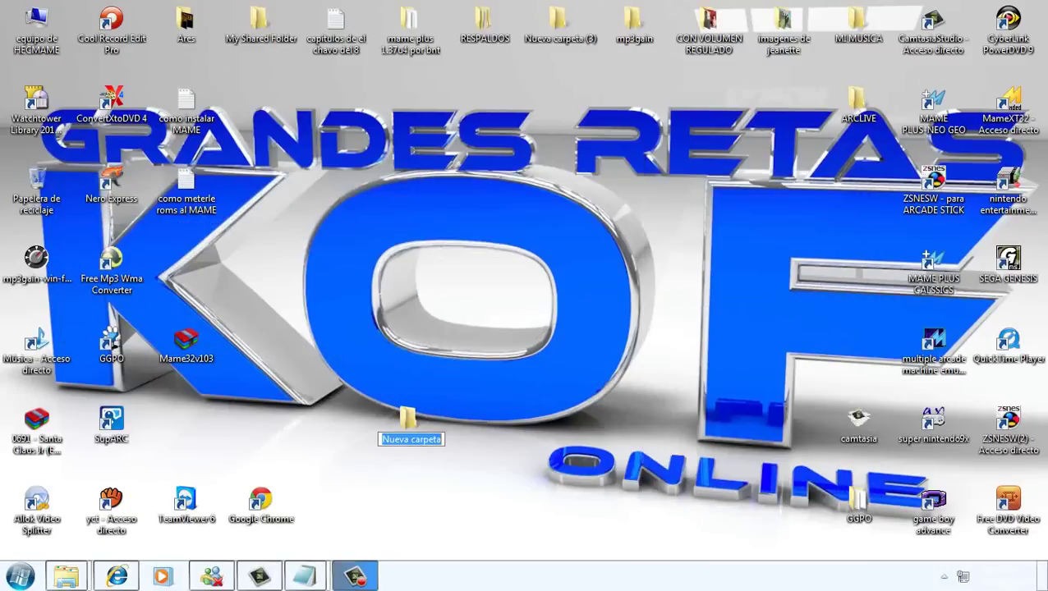
pyautogui.press('BackSpace')
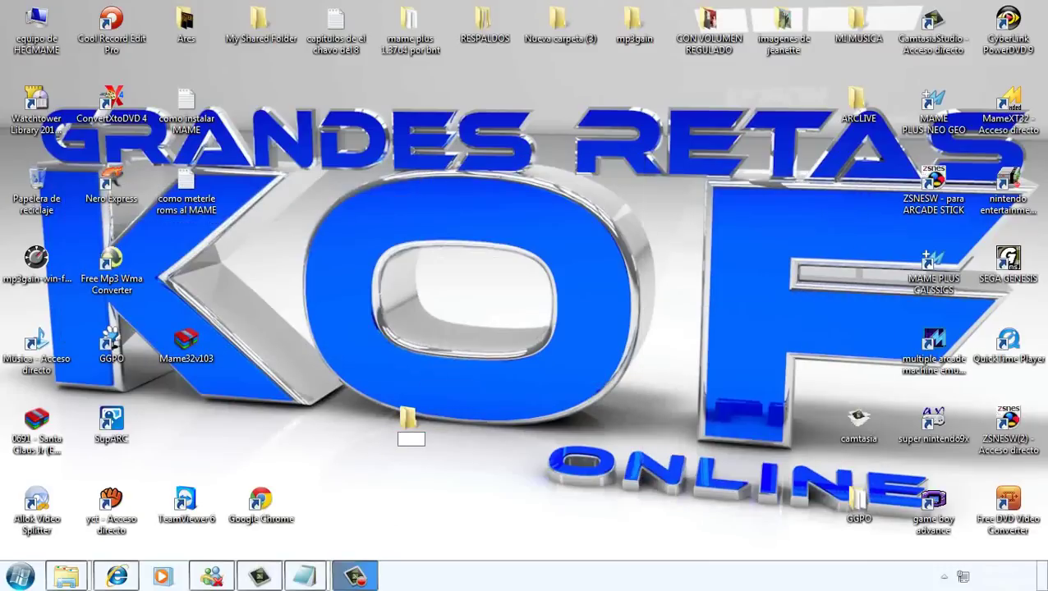
pyautogui.write('MAME32')
pyautogui.press('Return')
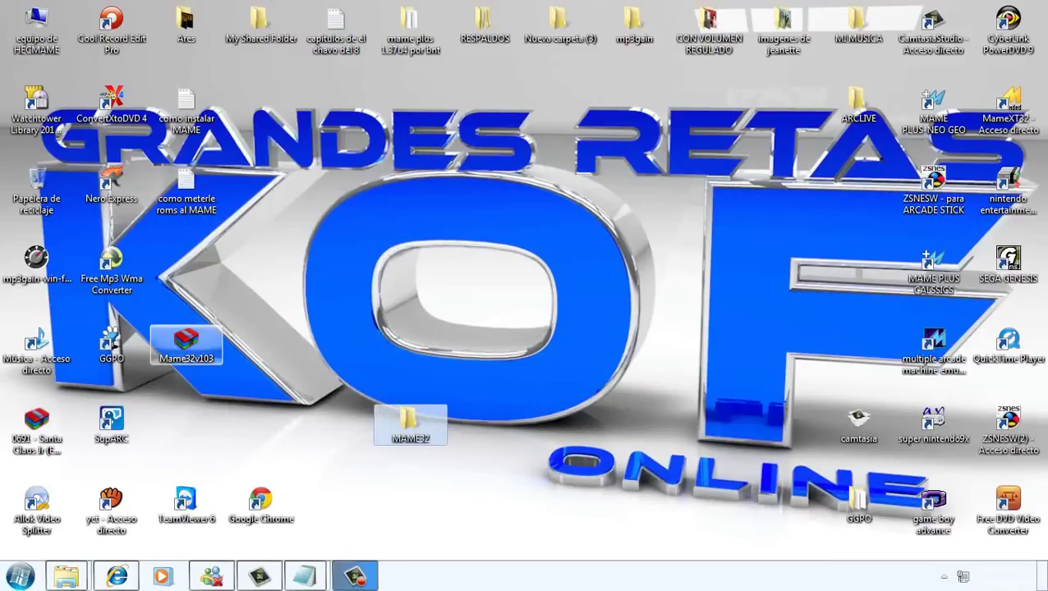
# - Read step 6 of the install guide, then open the MAME32 desktop folder
pyautogui.moveTo(306, 575)
pyautogui.click(390, 522)
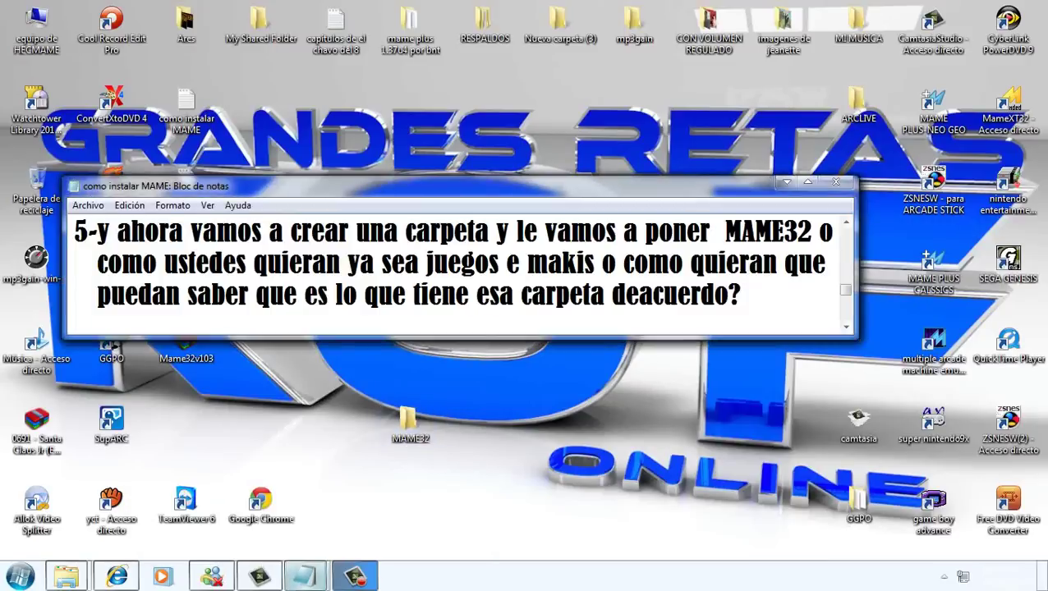
pyautogui.scroll(-1, 460, 271)
pyautogui.scroll(-2, 460, 263)
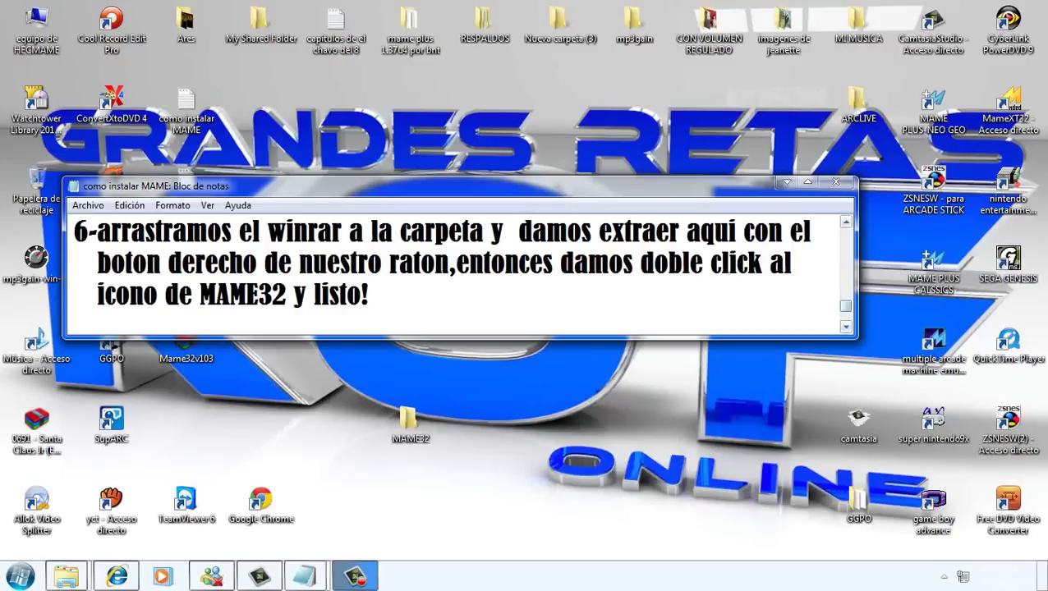
pyautogui.click(786, 182)
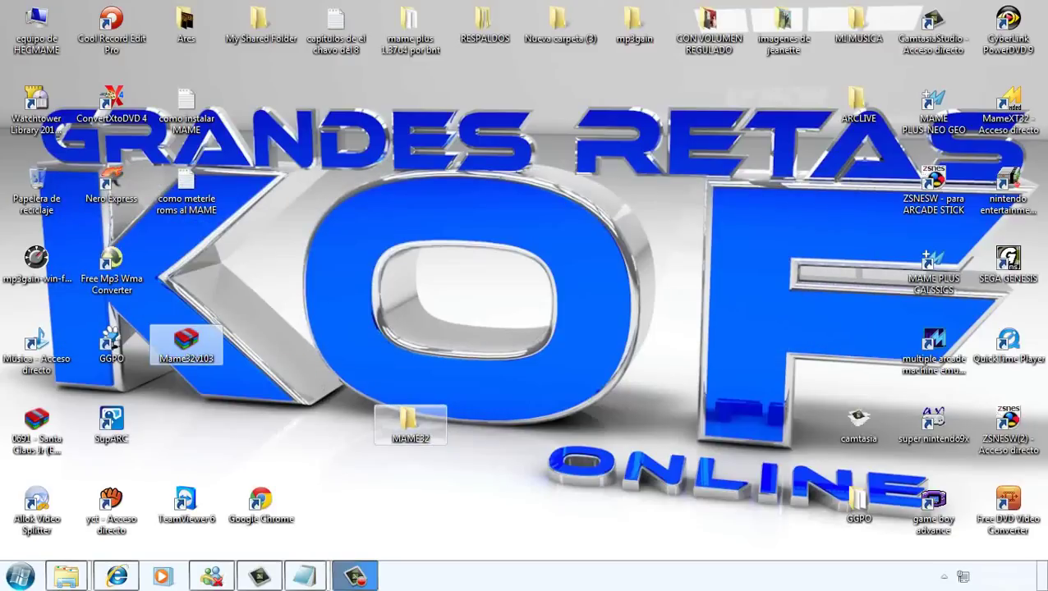
pyautogui.doubleClick(410, 422)
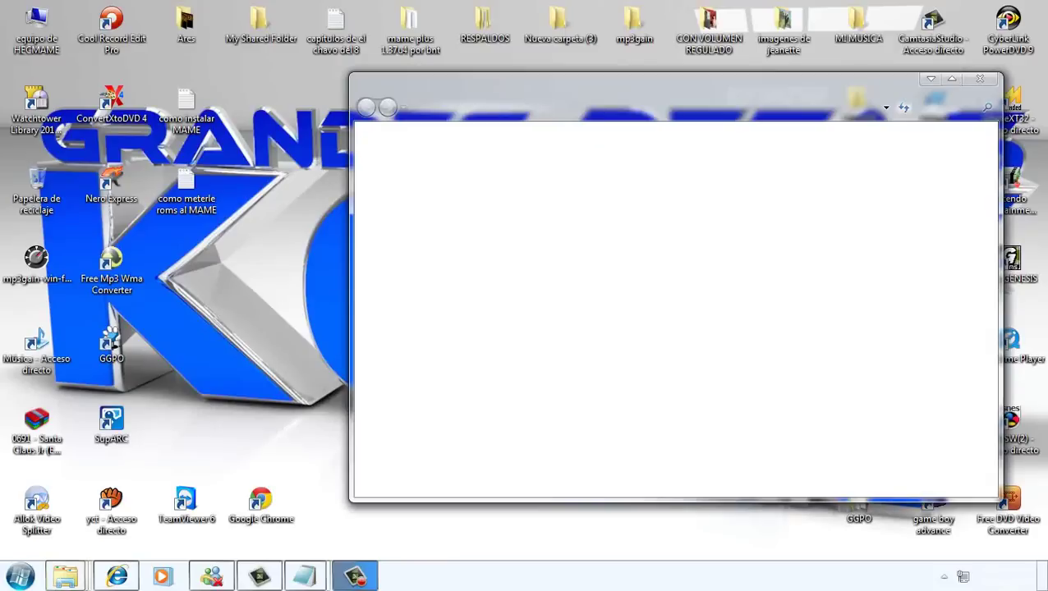
# - Extract the Mame32v103 archive with 'Extraer aquí' inside the MAME32 folder
pyautogui.click(534, 178)
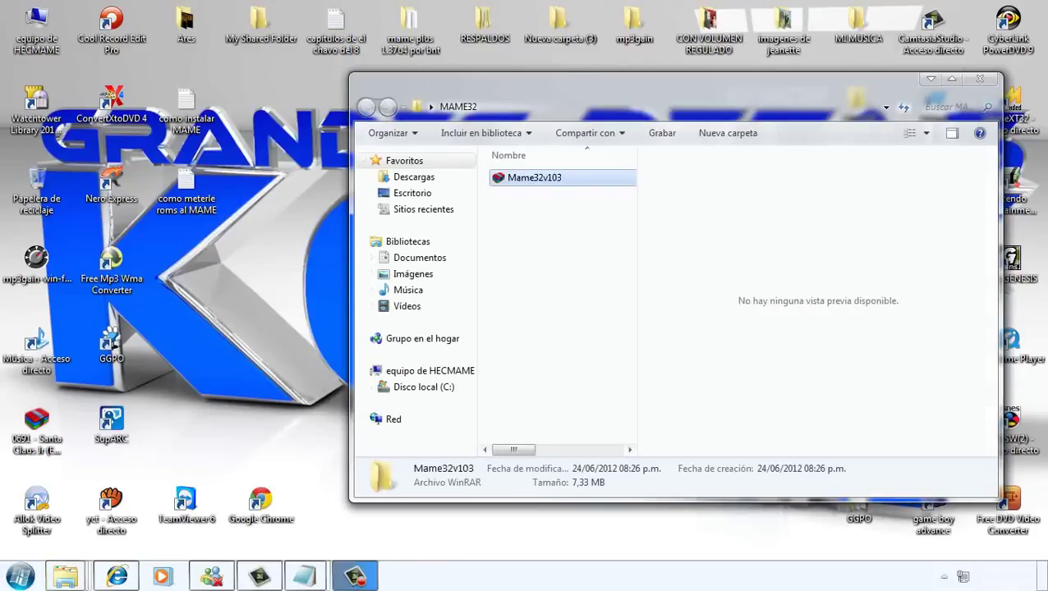
pyautogui.rightClick(561, 177)
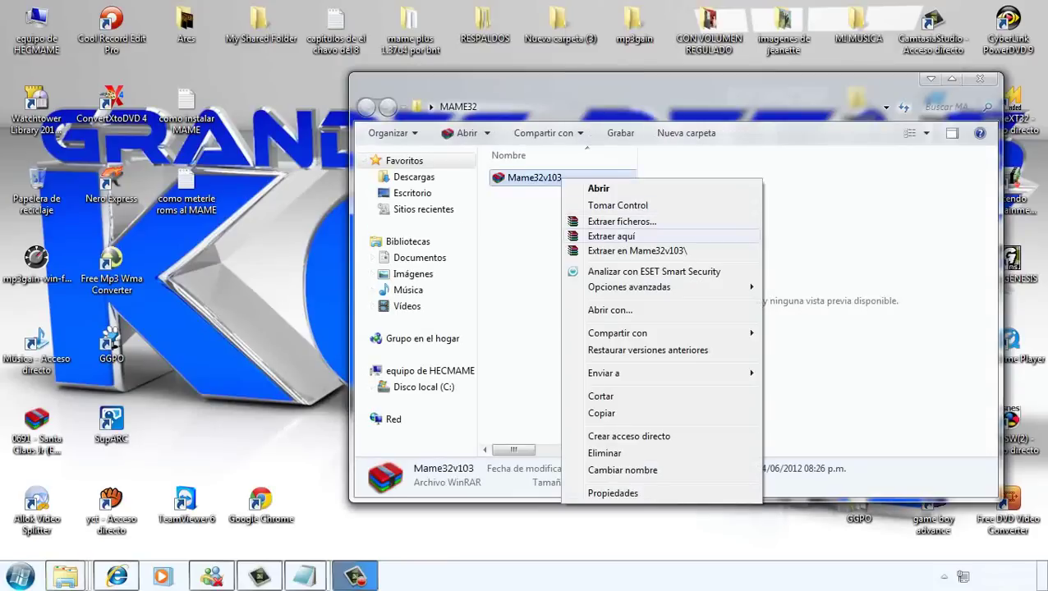
pyautogui.click(612, 236)
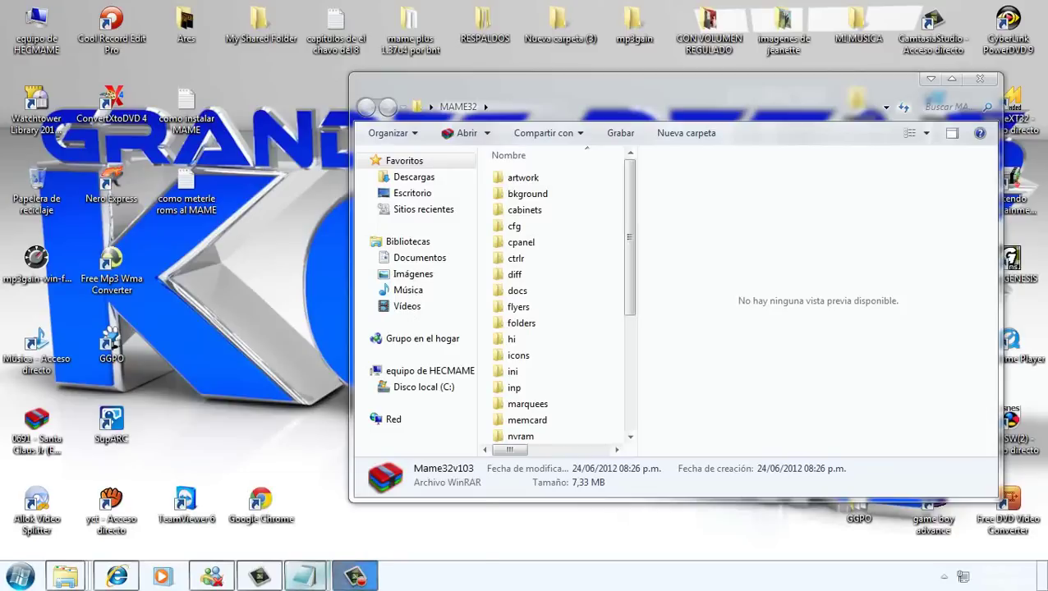
# - Close the MAME install notes and open 'como meterle roms al MAME'
pyautogui.click(394, 522)
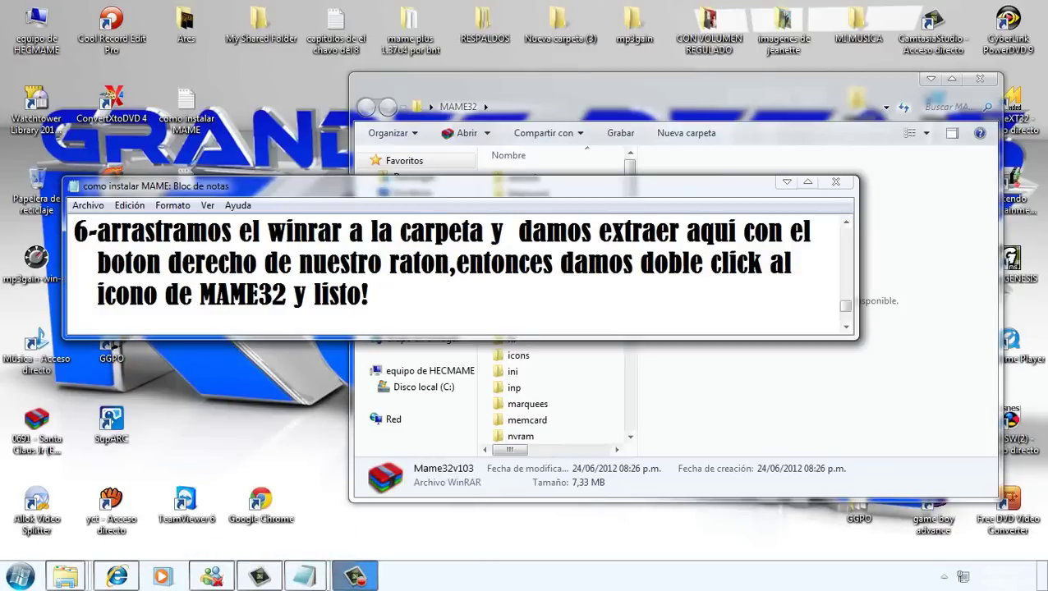
pyautogui.click(836, 182)
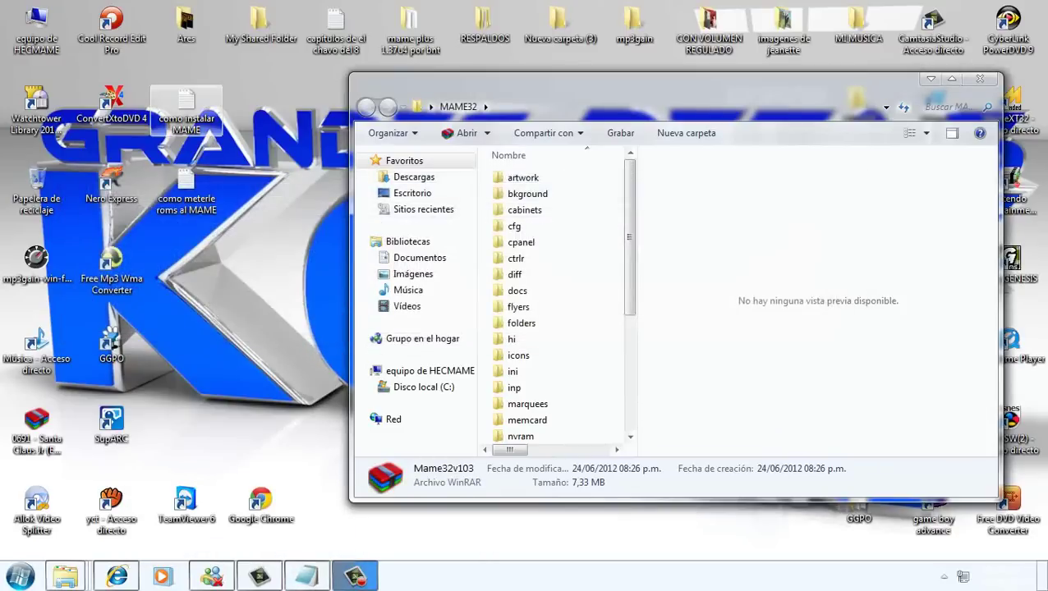
pyautogui.click(186, 189)
pyautogui.doubleClick(187, 189)
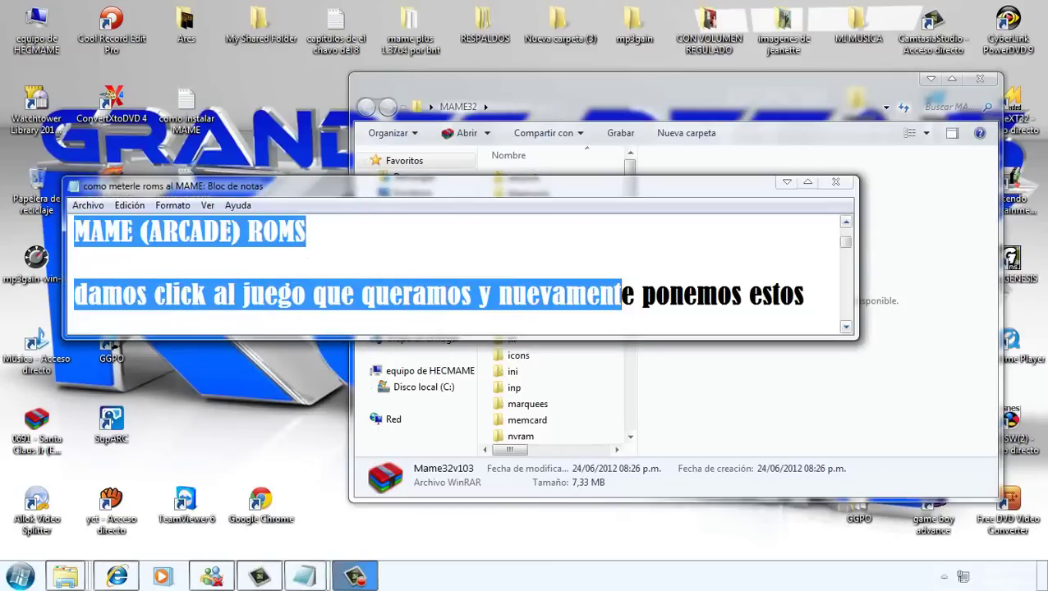
# - Read and close the ROM notes, then select mame32 in the MAME32 folder
pyautogui.moveTo(621, 294); pyautogui.dragTo(621, 215)
pyautogui.scroll(1, 460, 263)
pyautogui.click(757, 232)
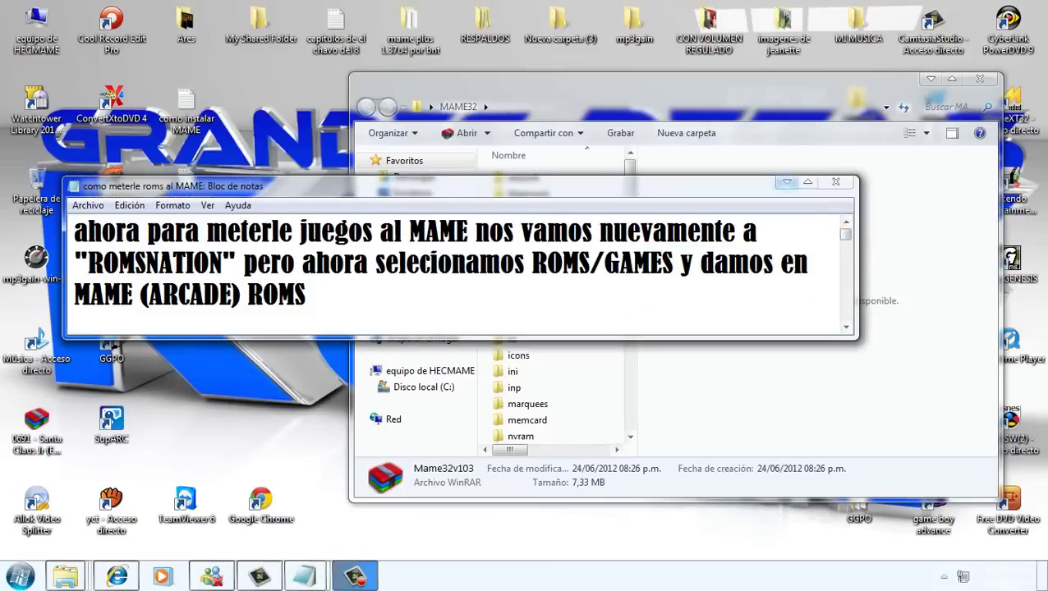
pyautogui.click(835, 182)
pyautogui.scroll(-4, 559, 296)
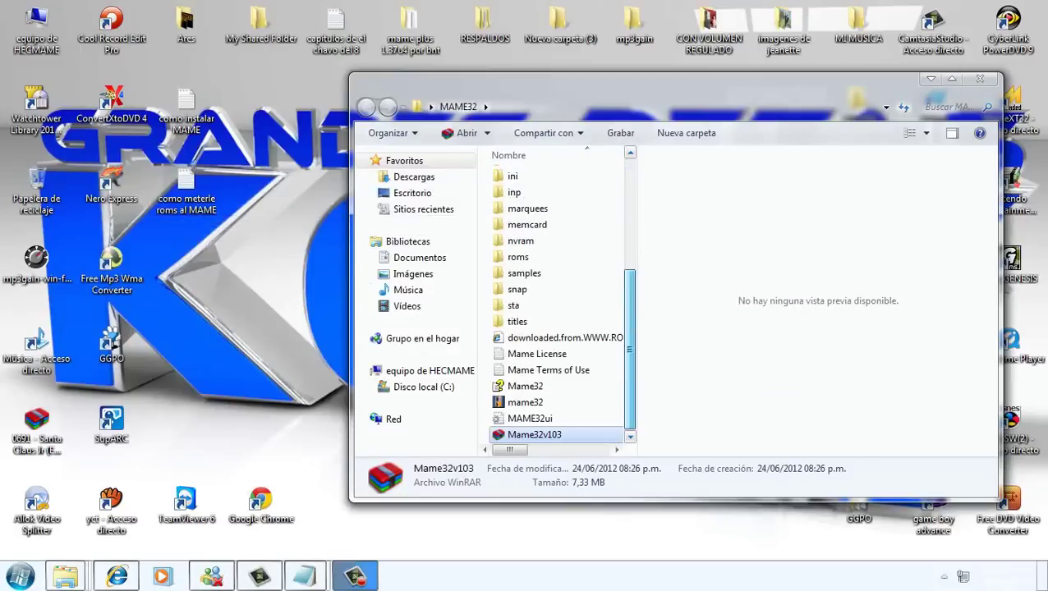
pyautogui.click(526, 403)
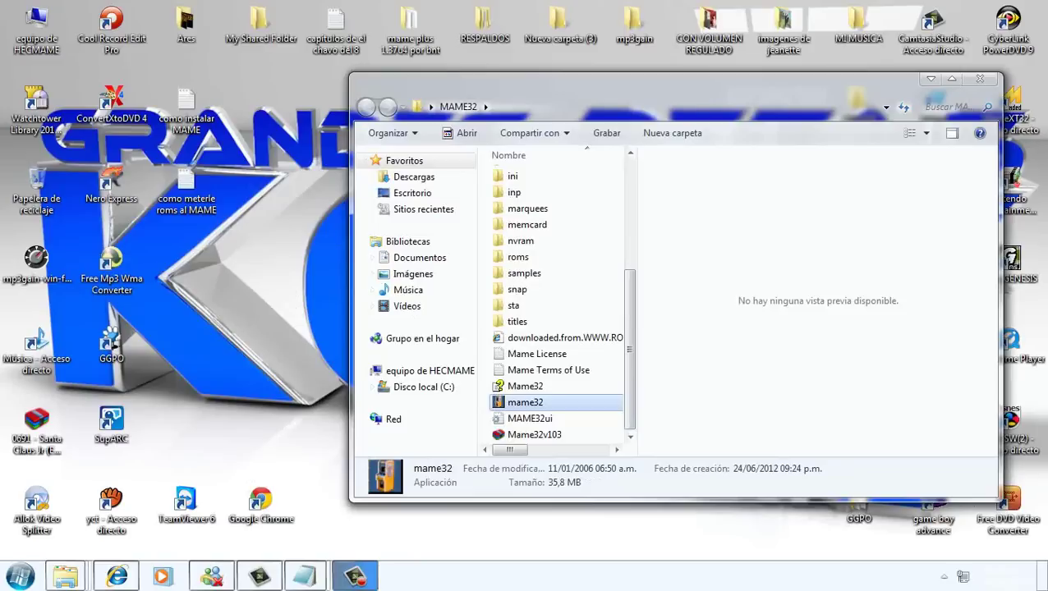
# - Launch MAME32, which shows an empty 0-game list, then return to the ROMNation download page
pyautogui.press('Return')
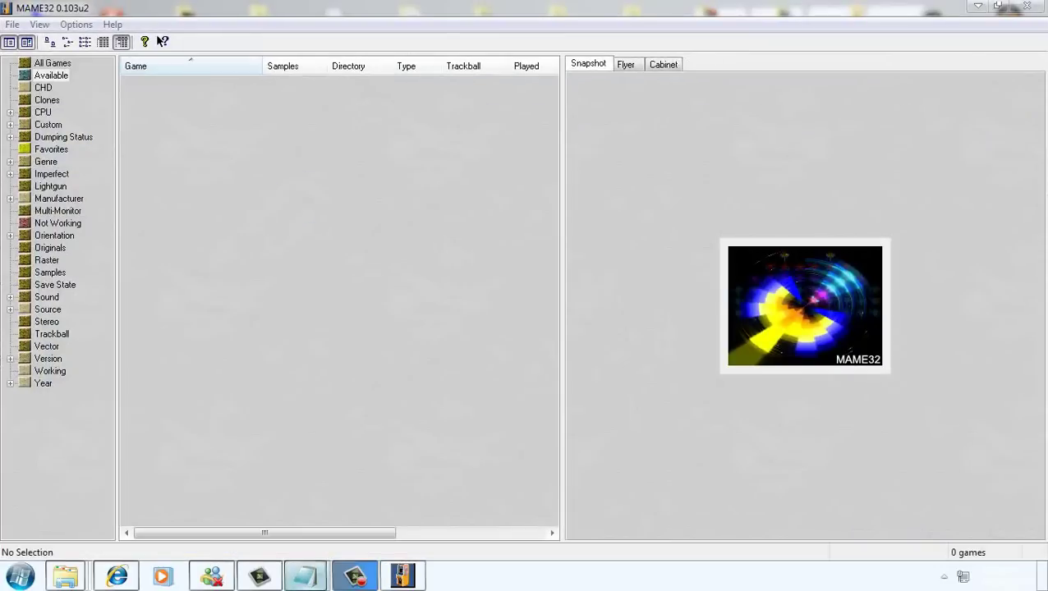
pyautogui.hotkey('alt', 'Tab')
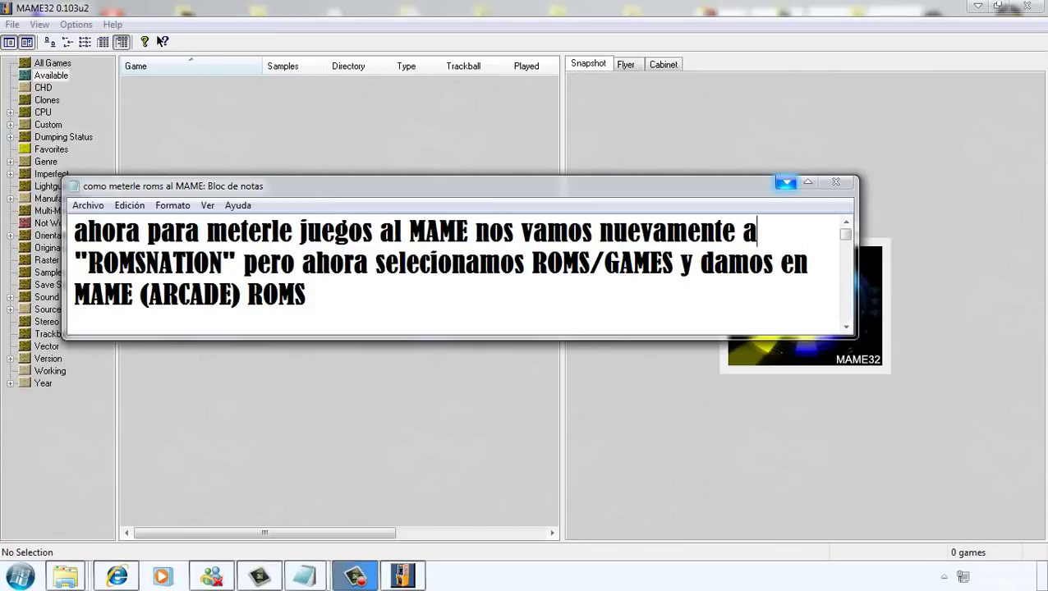
pyautogui.click(785, 182)
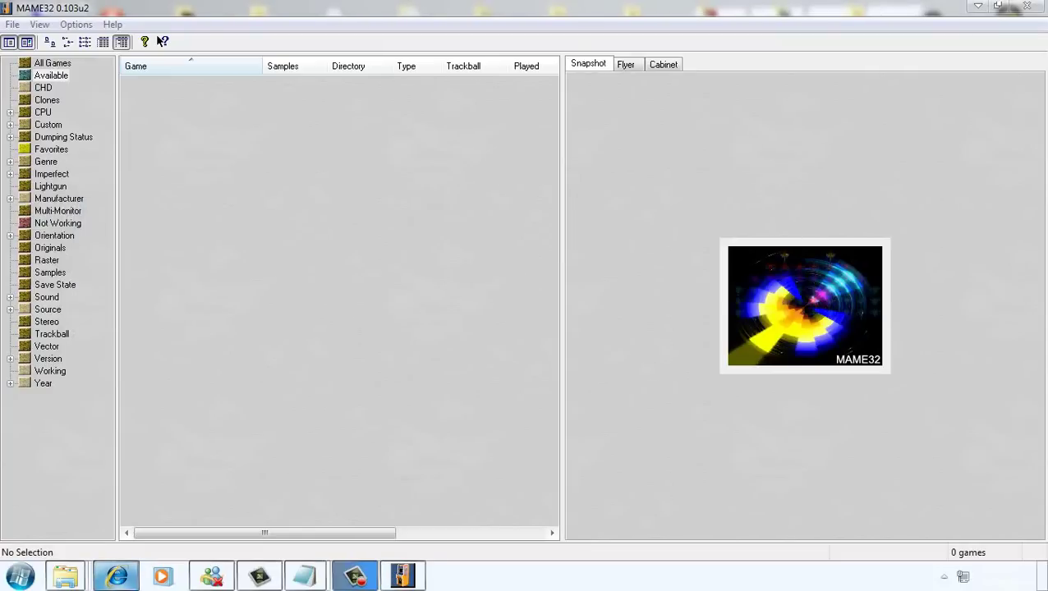
pyautogui.hotkey('alt', 'Tab')
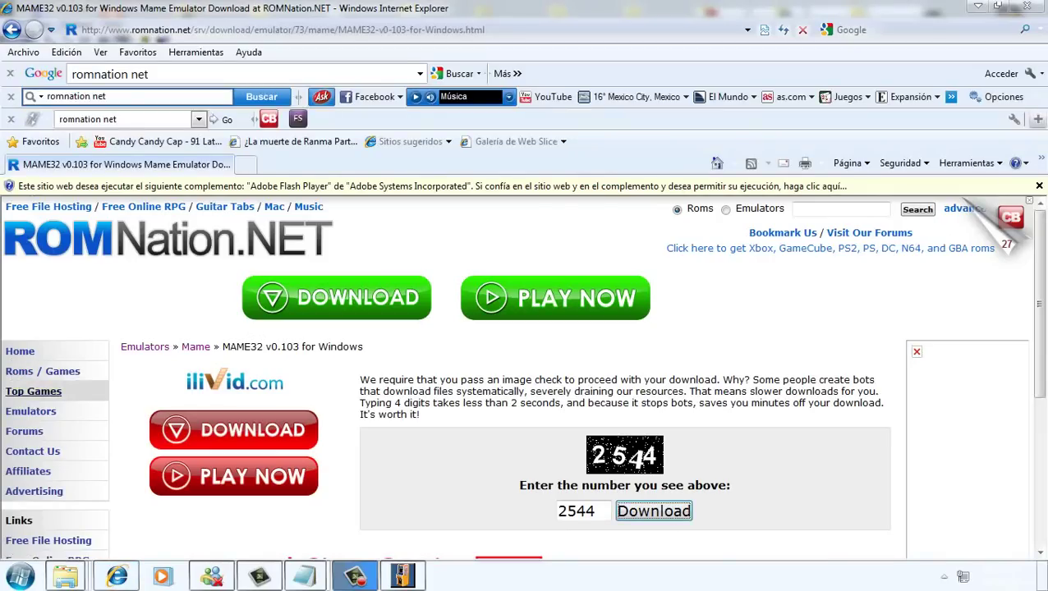
# - Open ROMNation's Roms / Games section, then read the ROM-adding notes and minimize them
pyautogui.click(43, 372)
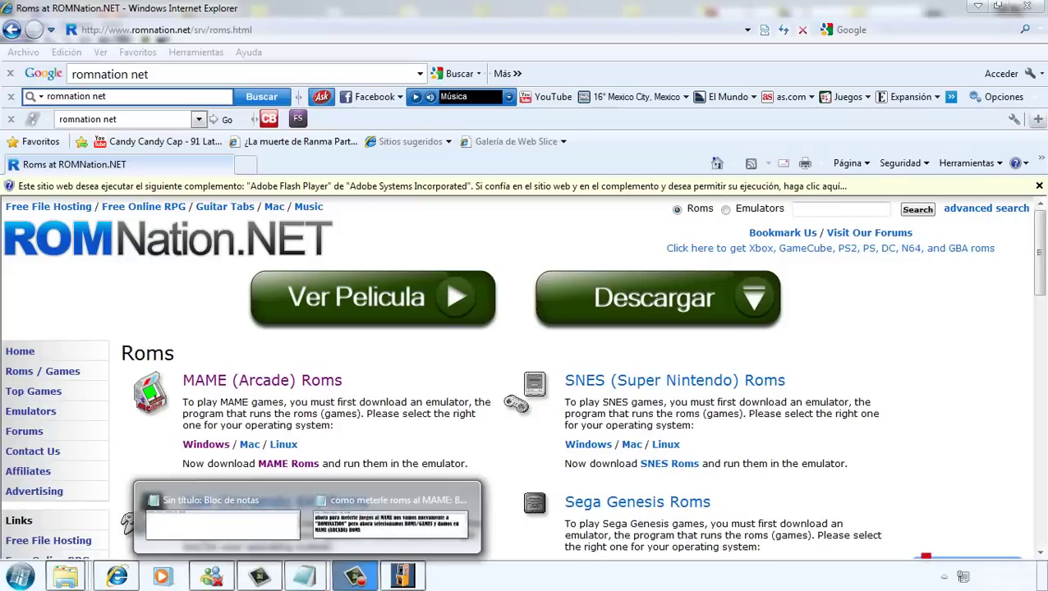
pyautogui.click(205, 523)
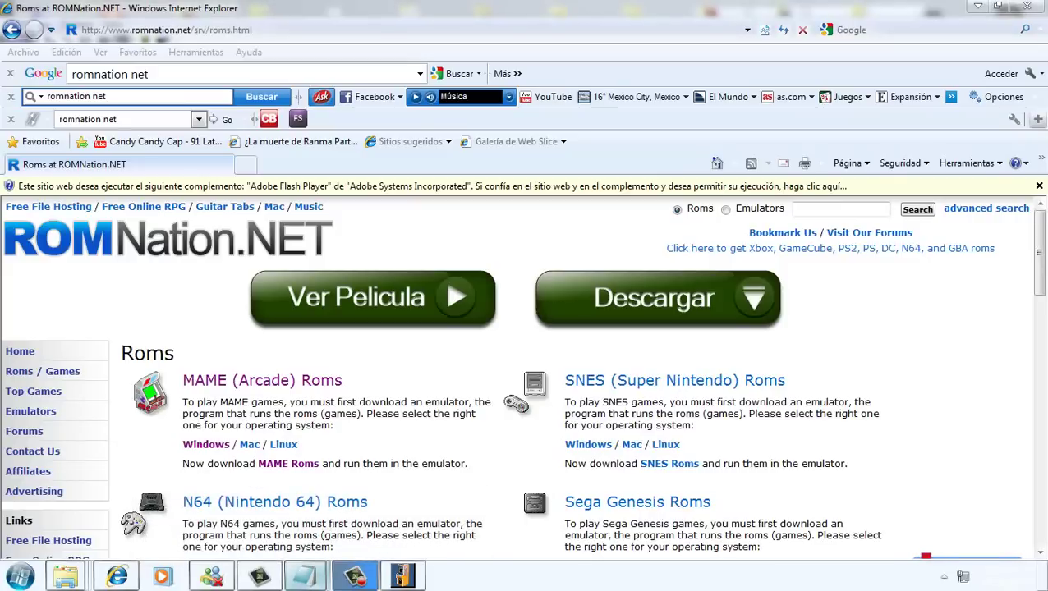
pyautogui.click(390, 517)
pyautogui.scroll(-3, 461, 262)
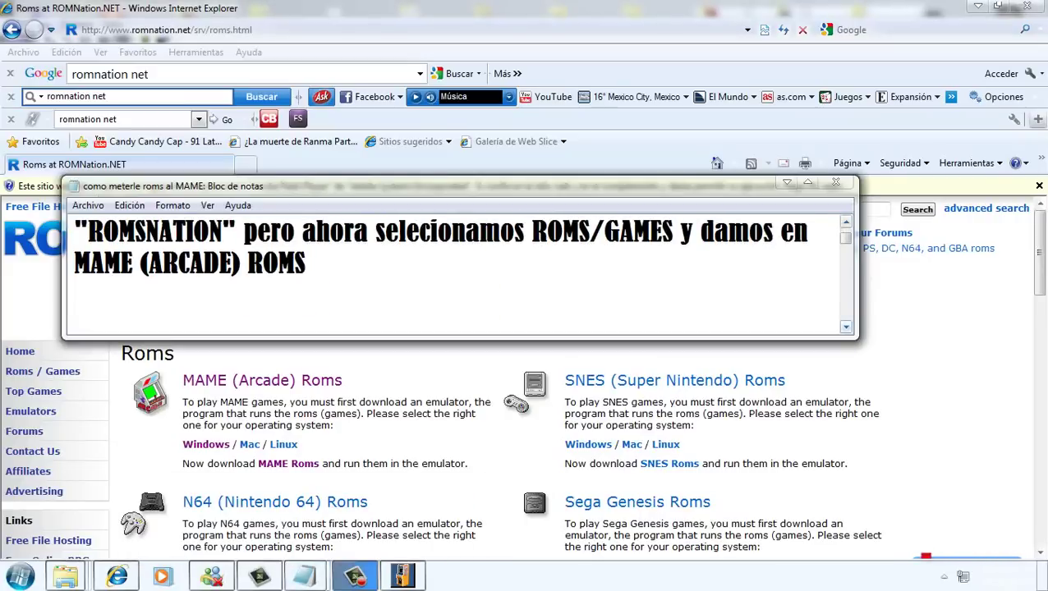
pyautogui.scroll(-1, 461, 262)
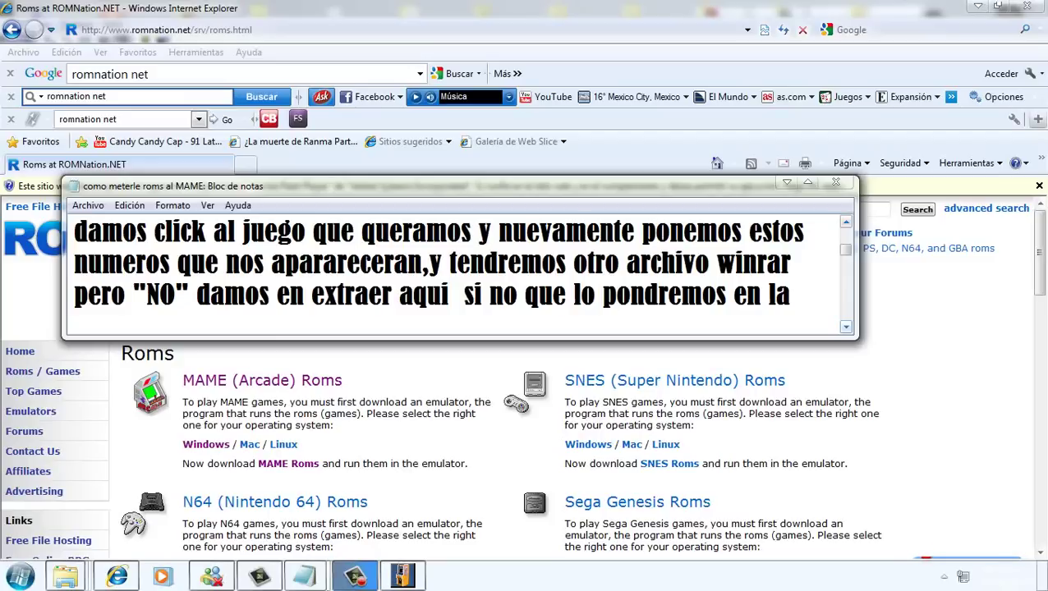
pyautogui.scroll(-1, 462, 262)
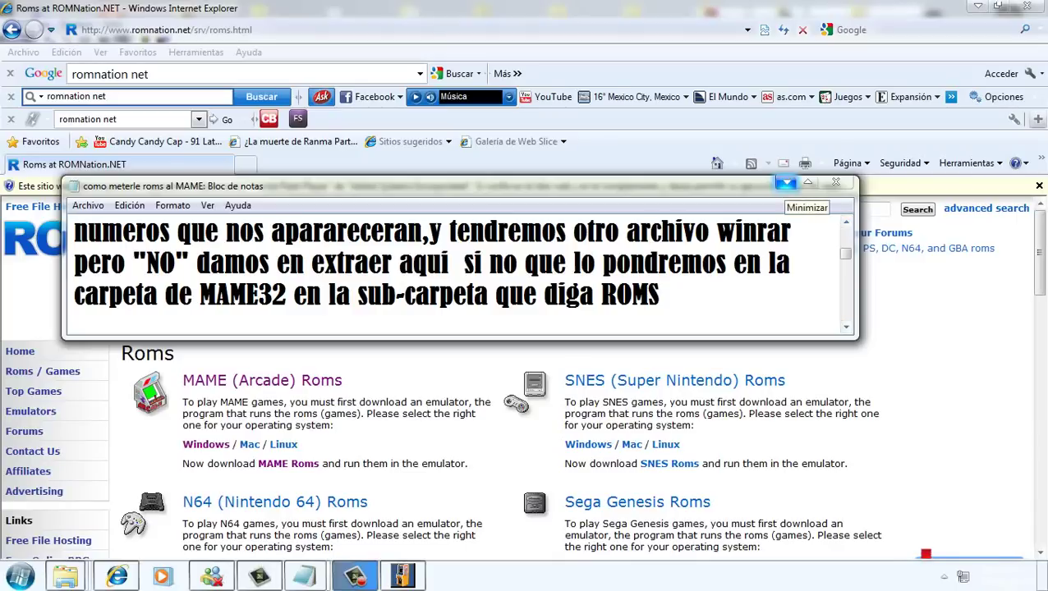
pyautogui.click(786, 183)
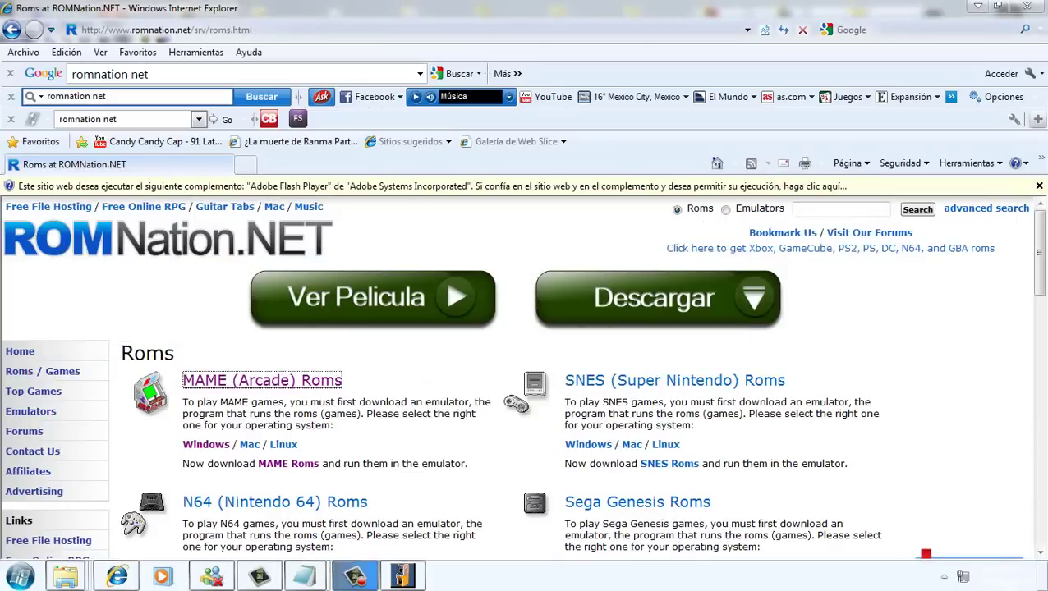
# - Open the MAME (Arcade) Roms list and play the America song from the music folder
pyautogui.click(262, 380)
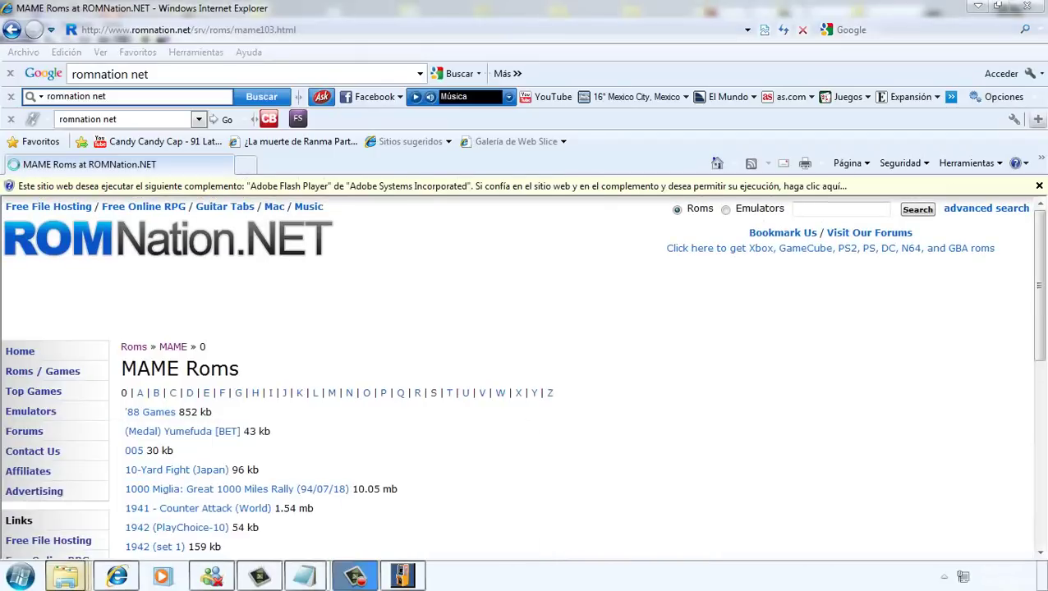
pyautogui.click(66, 576)
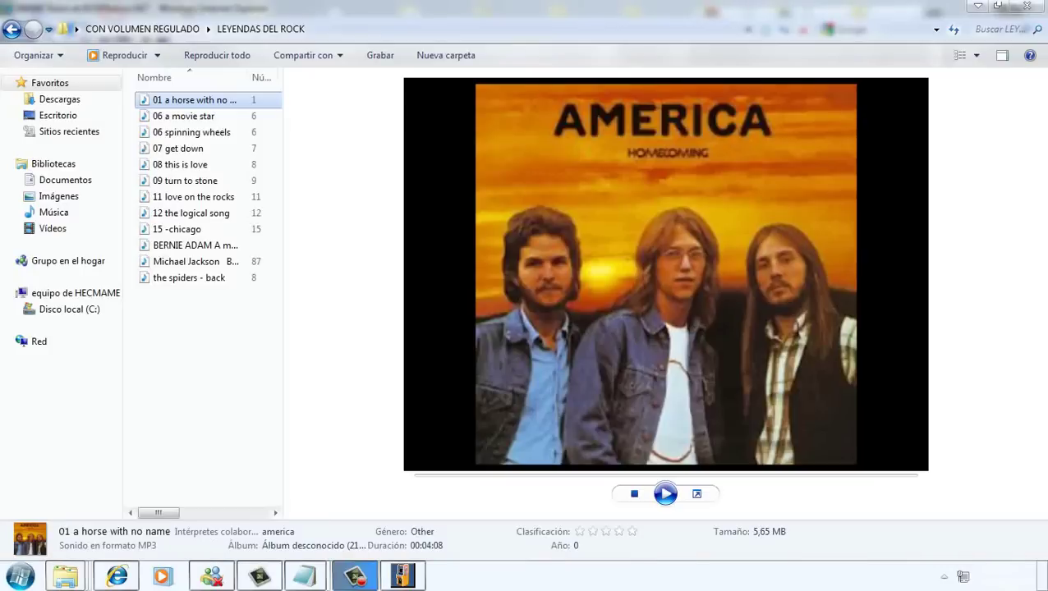
pyautogui.click(665, 493)
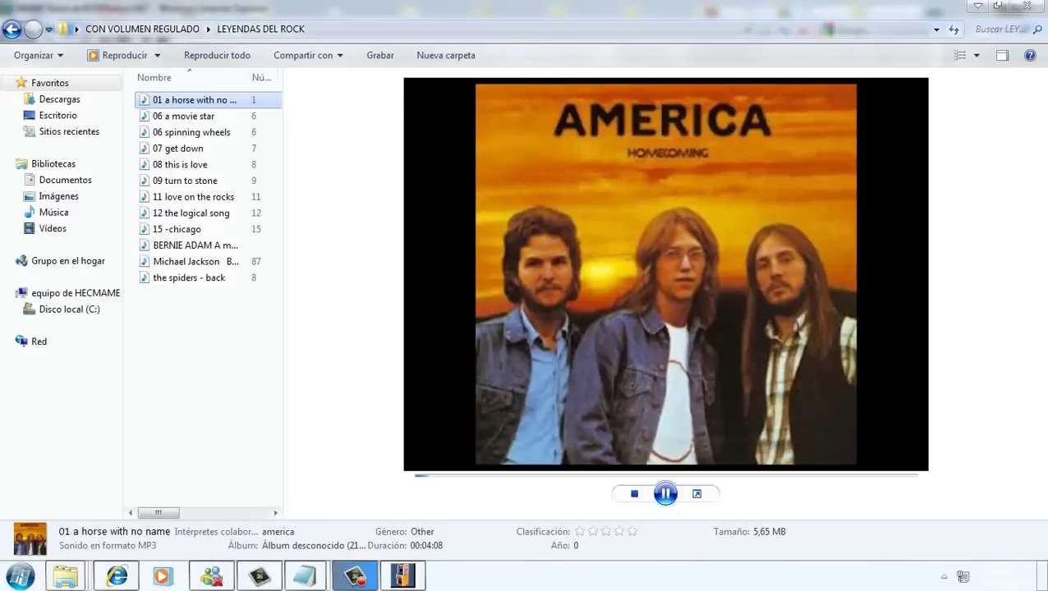
pyautogui.click(978, 5)
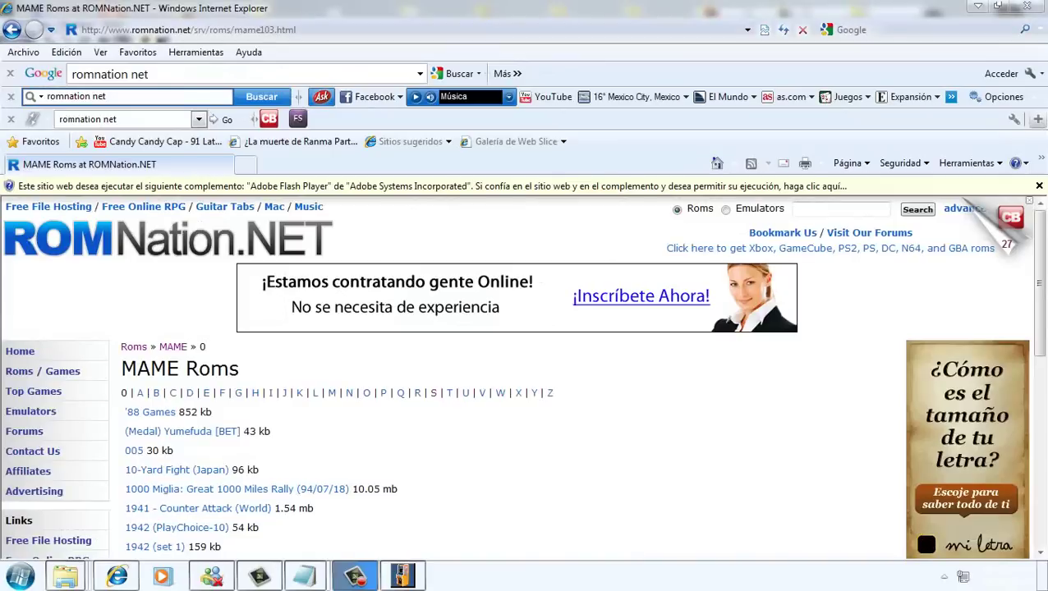
# - List the MAME ROMs starting with S and open the Super Pang (World 900914) page
pyautogui.click(434, 393)
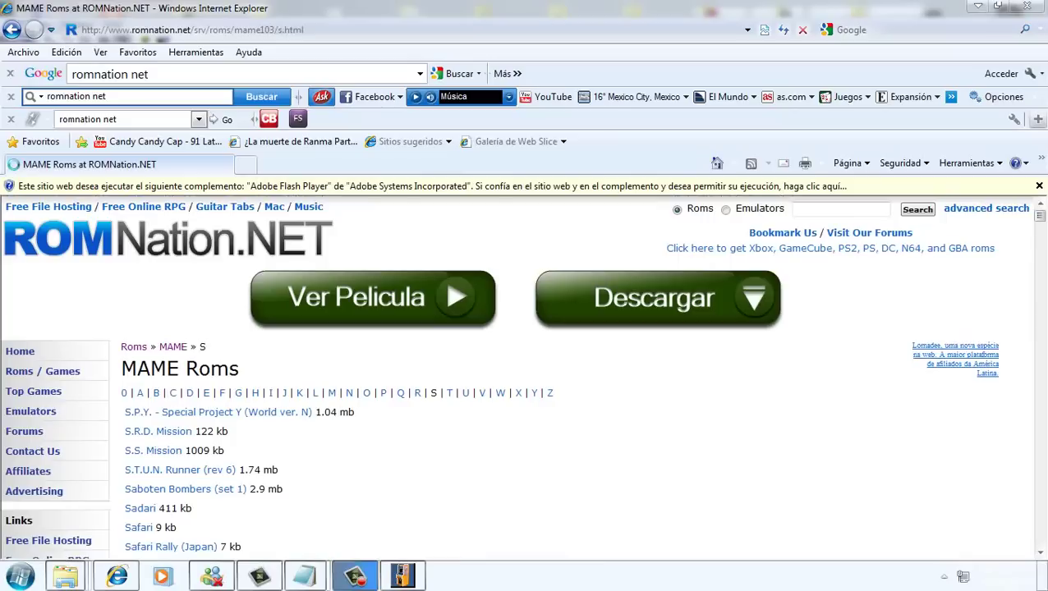
pyautogui.scroll(-15, 522, 376)
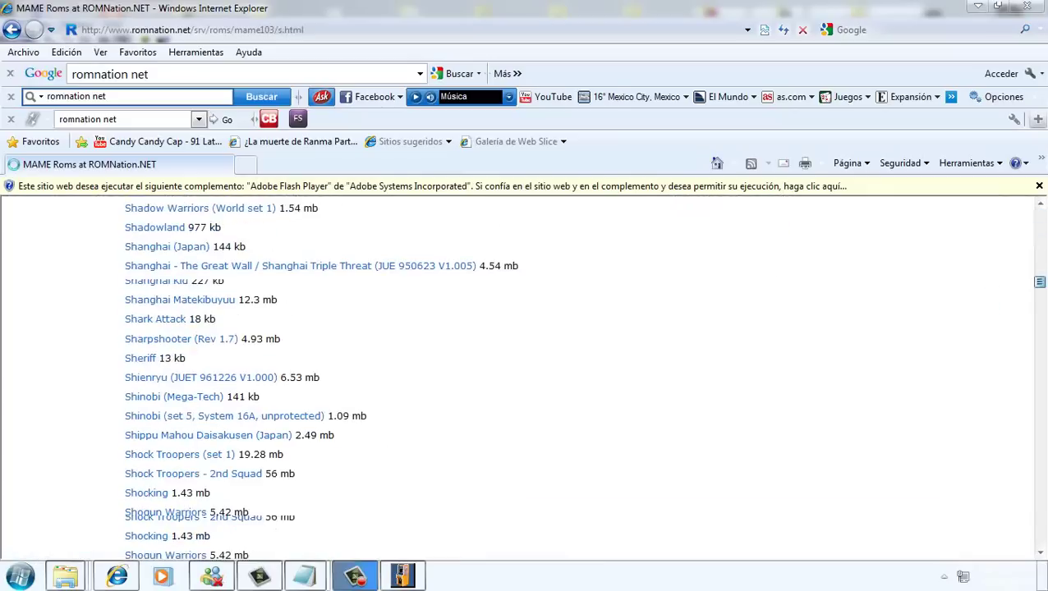
pyautogui.scroll(-10, 522, 376)
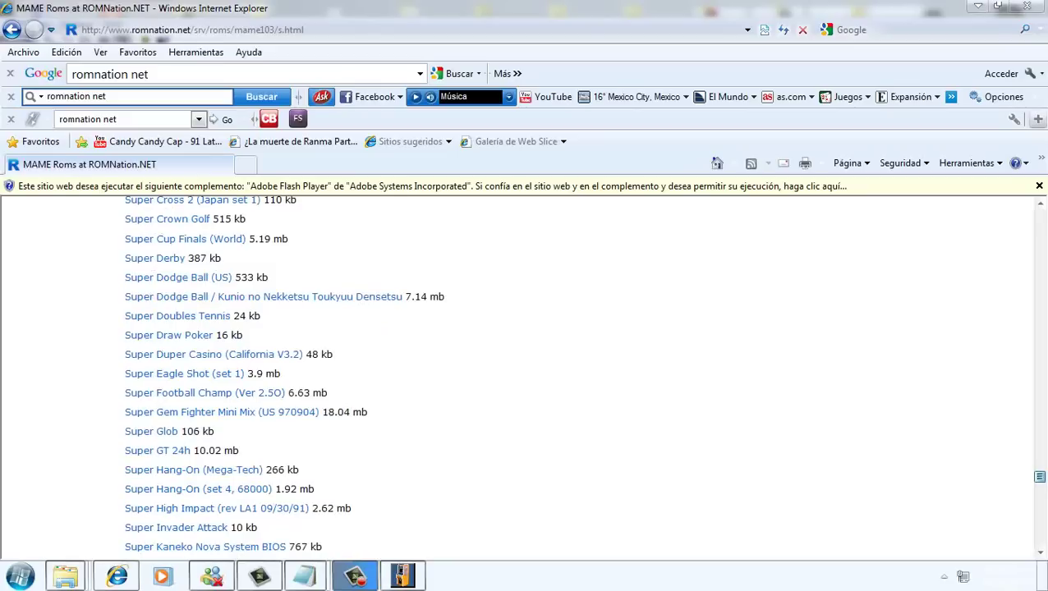
pyautogui.scroll(-4, 522, 376)
pyautogui.scroll(-2, 521, 376)
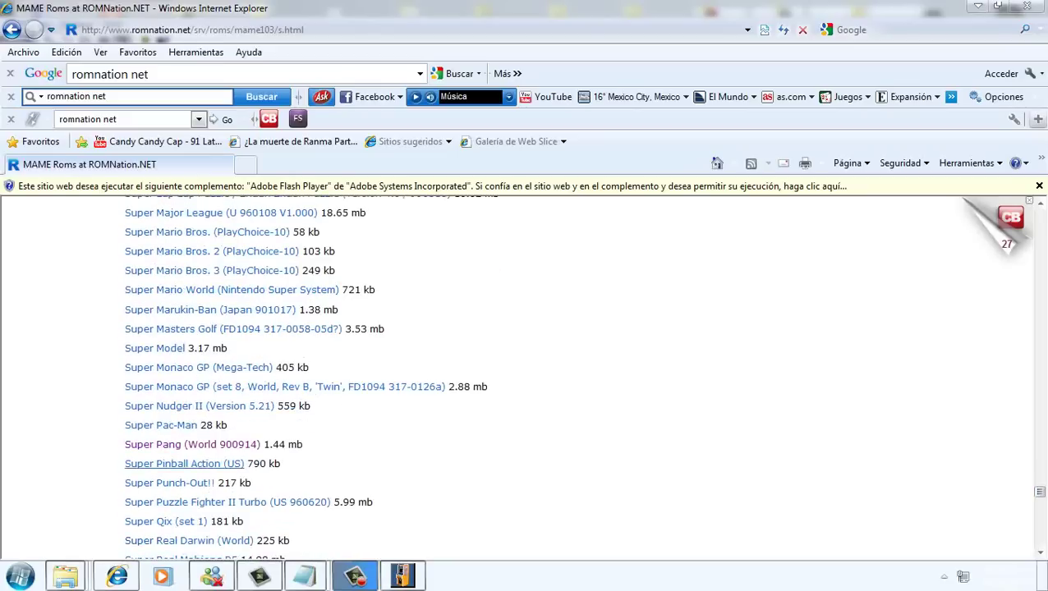
pyautogui.click(192, 445)
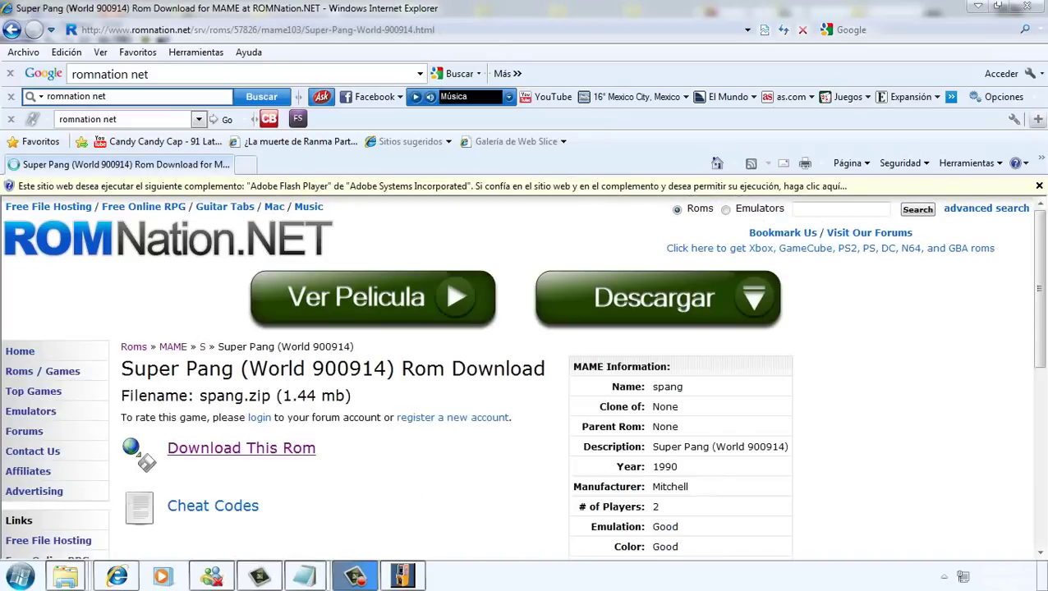
# - Request the Super Pang download and enter image-check number 2614
pyautogui.click(241, 447)
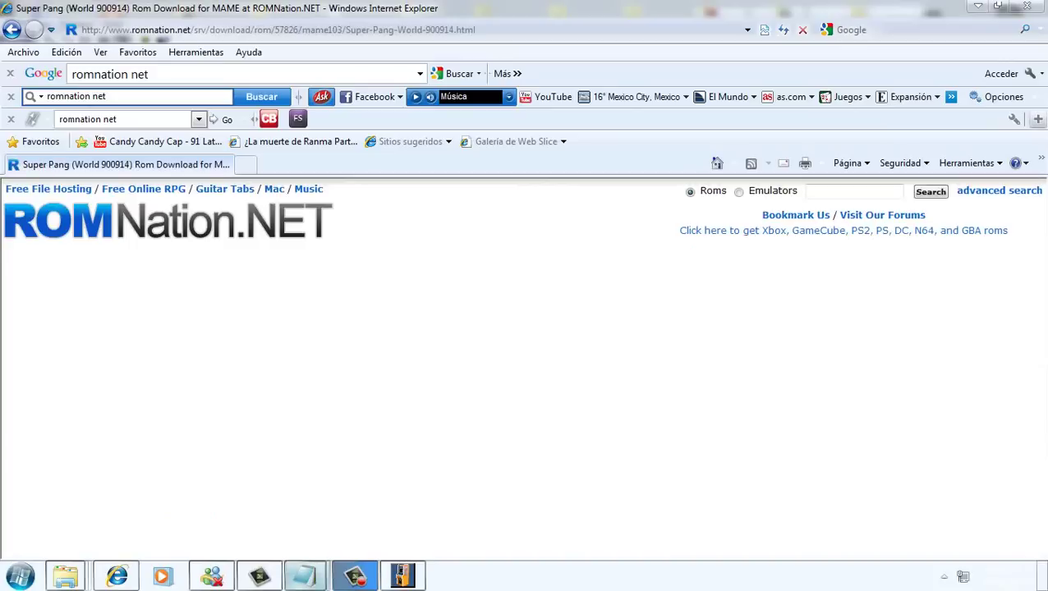
pyautogui.moveTo(305, 576)
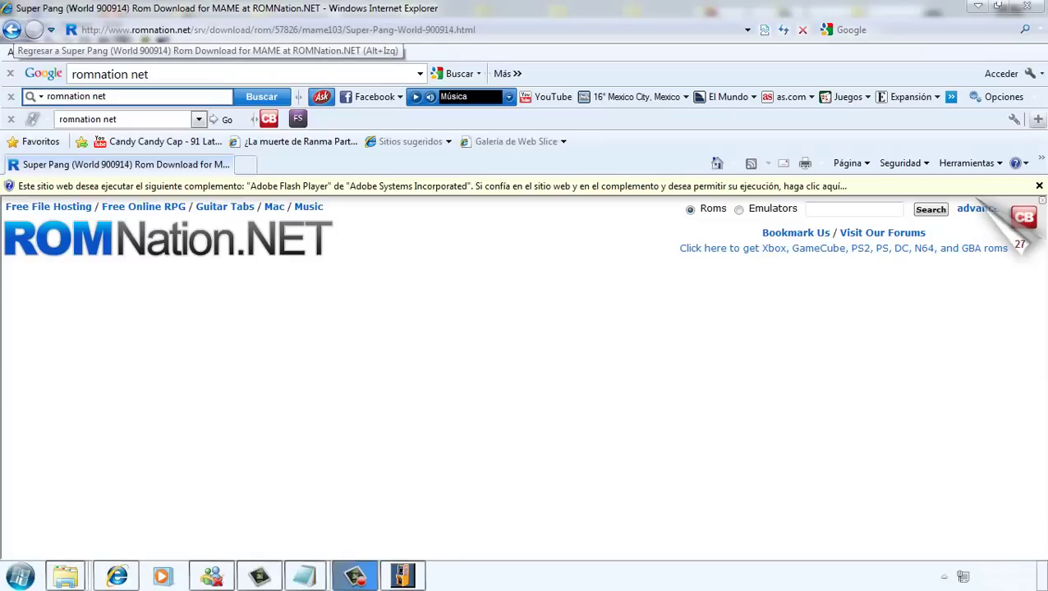
pyautogui.click(12, 30)
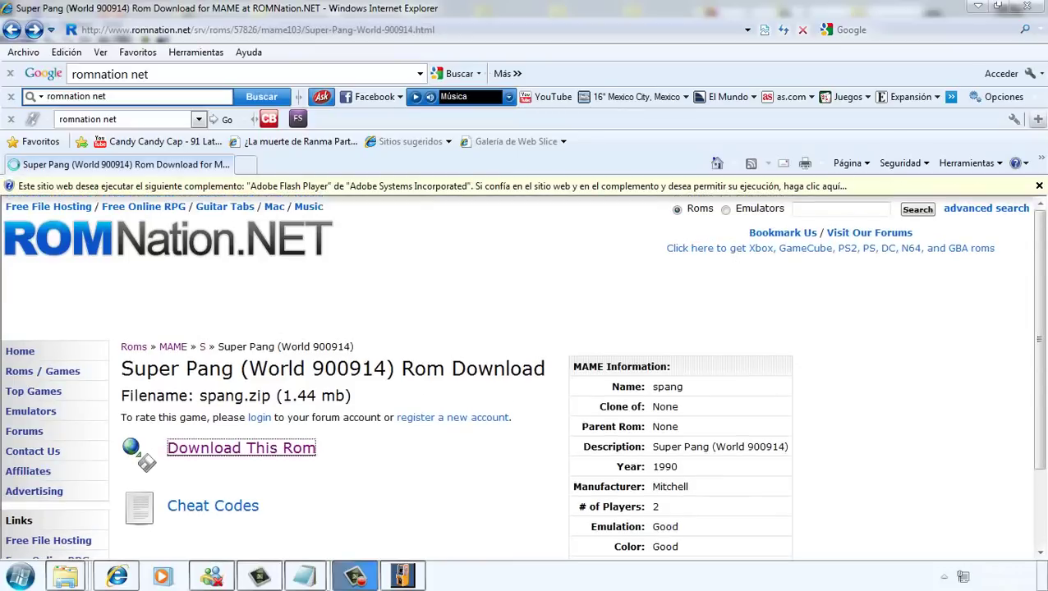
pyautogui.click(241, 448)
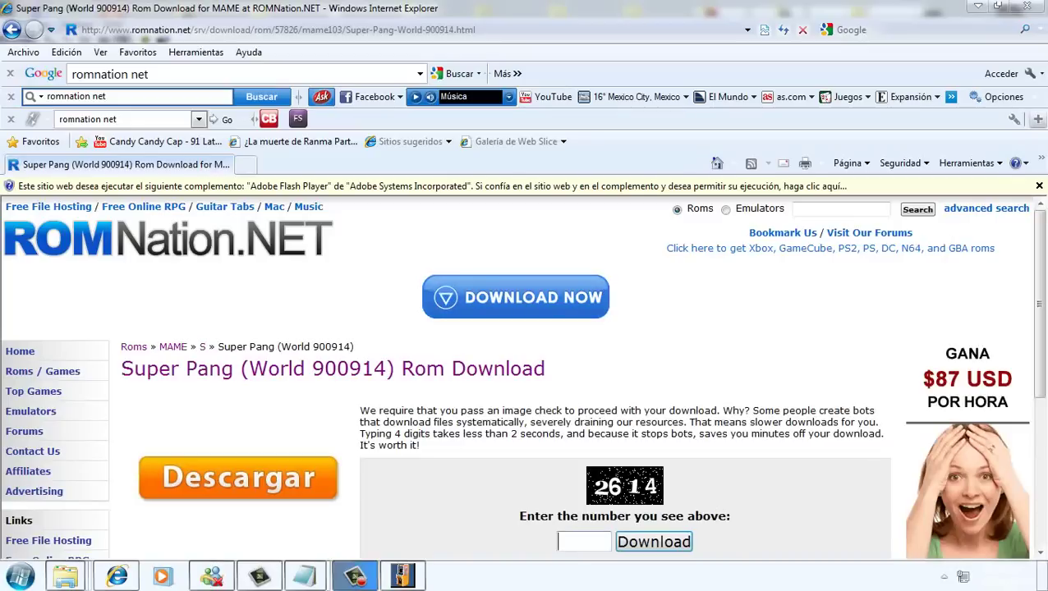
pyautogui.write('2')
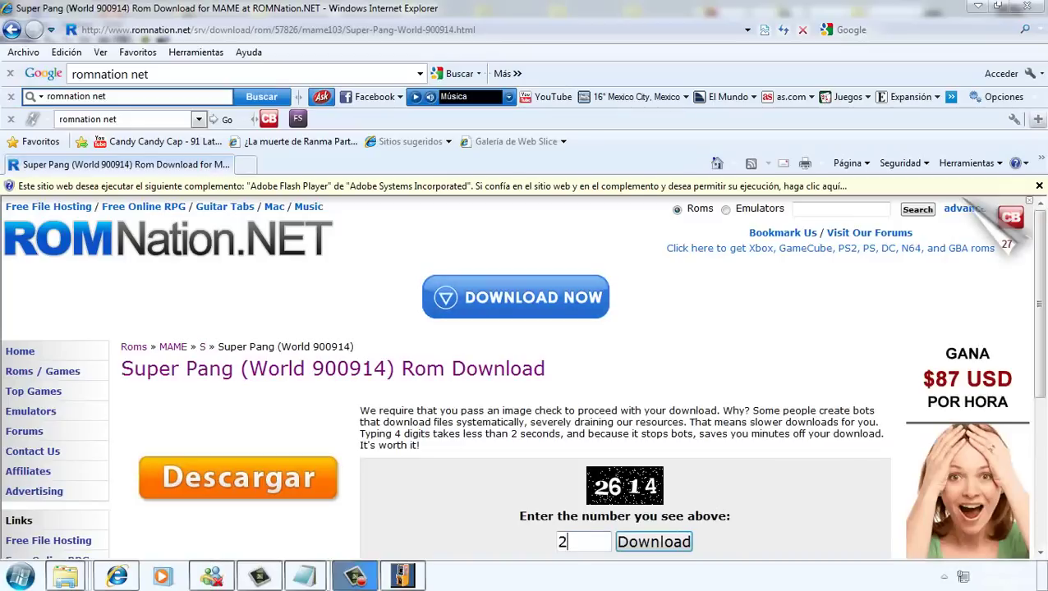
pyautogui.write('6 1')
pyautogui.press('BackSpace')
pyautogui.press('BackSpace')
pyautogui.write('14')
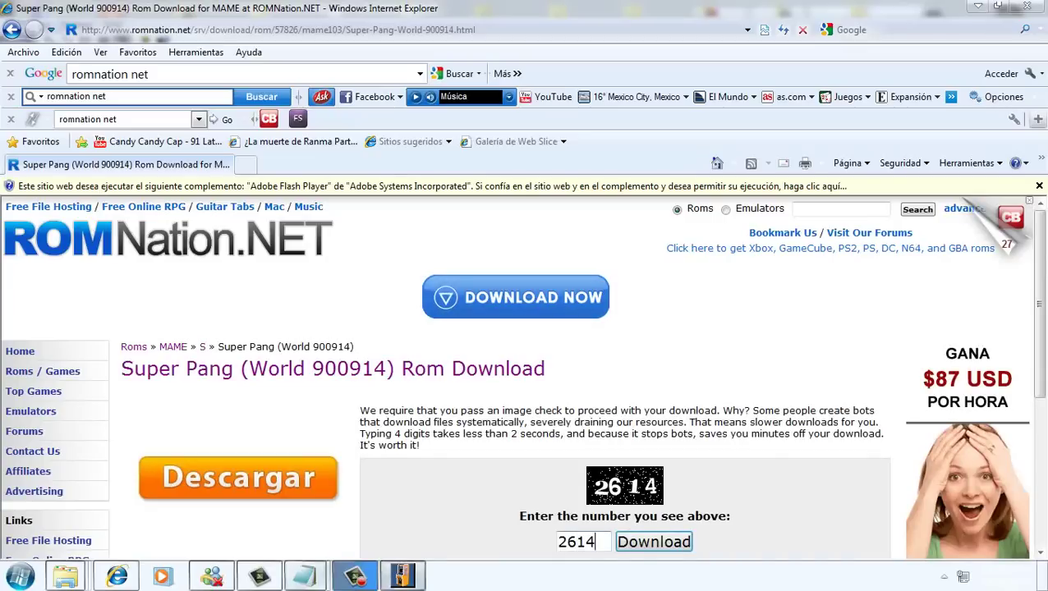
# - Type 'HACEMOS IGUAL QUE DESCARGAMOS EL EMULADOR OK?' in Notepad, then erase it
pyautogui.click(223, 522)
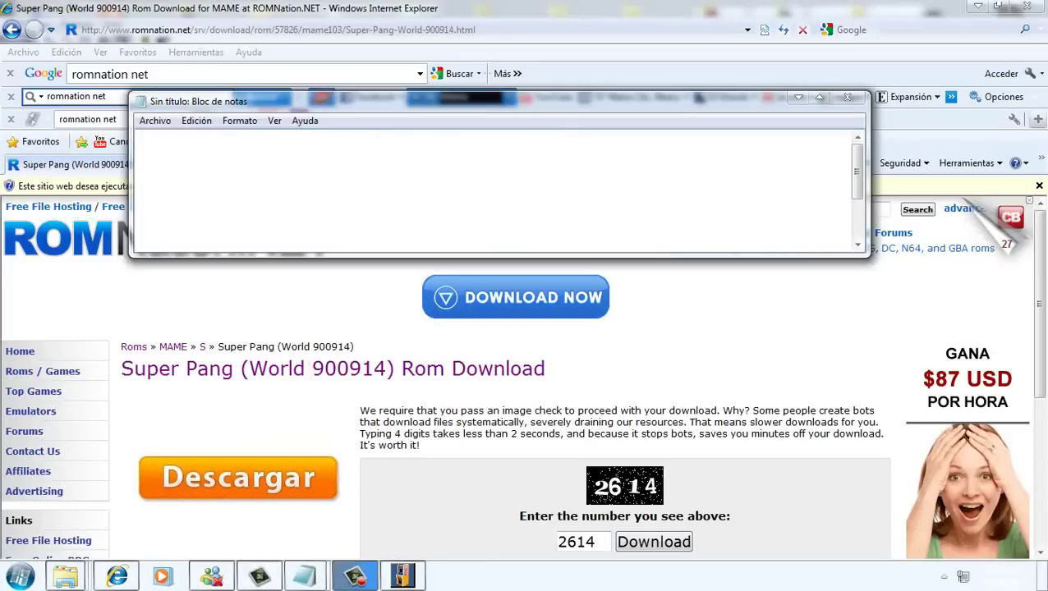
pyautogui.write('HACEMOS ')
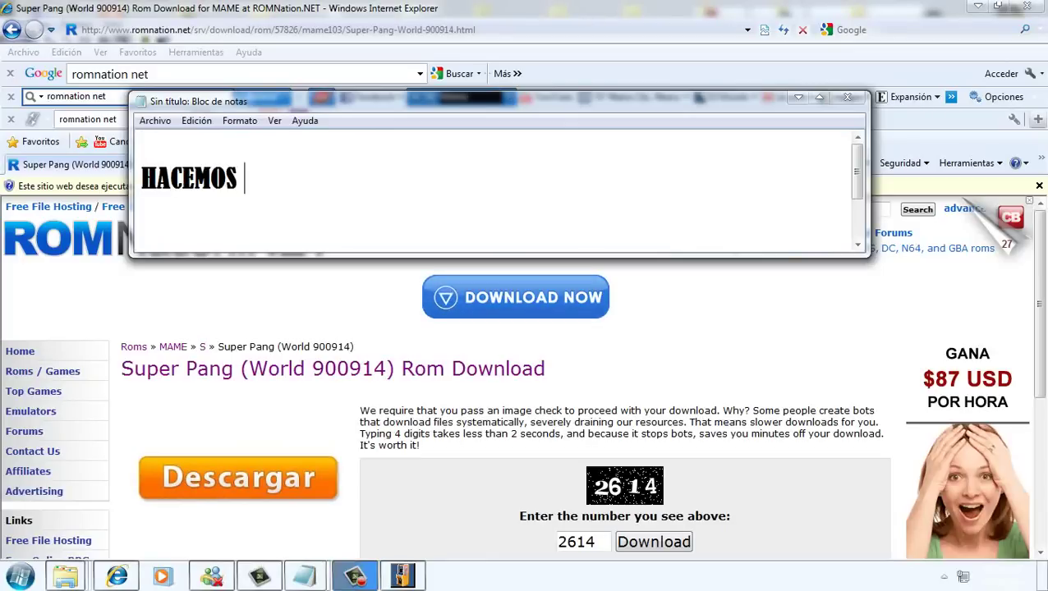
pyautogui.write('IGUAL')
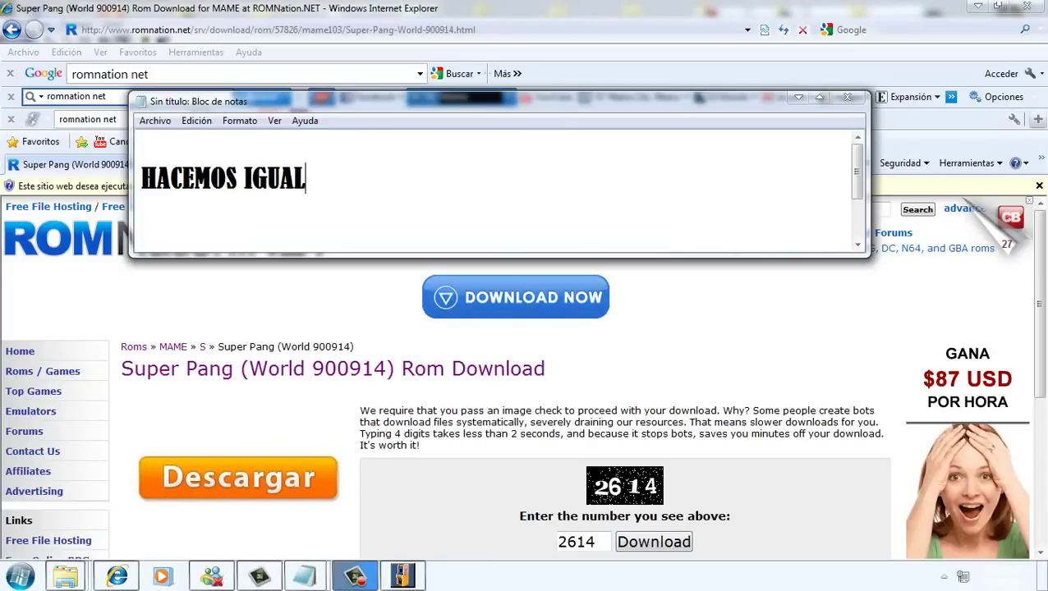
pyautogui.write(' QUE DESCA')
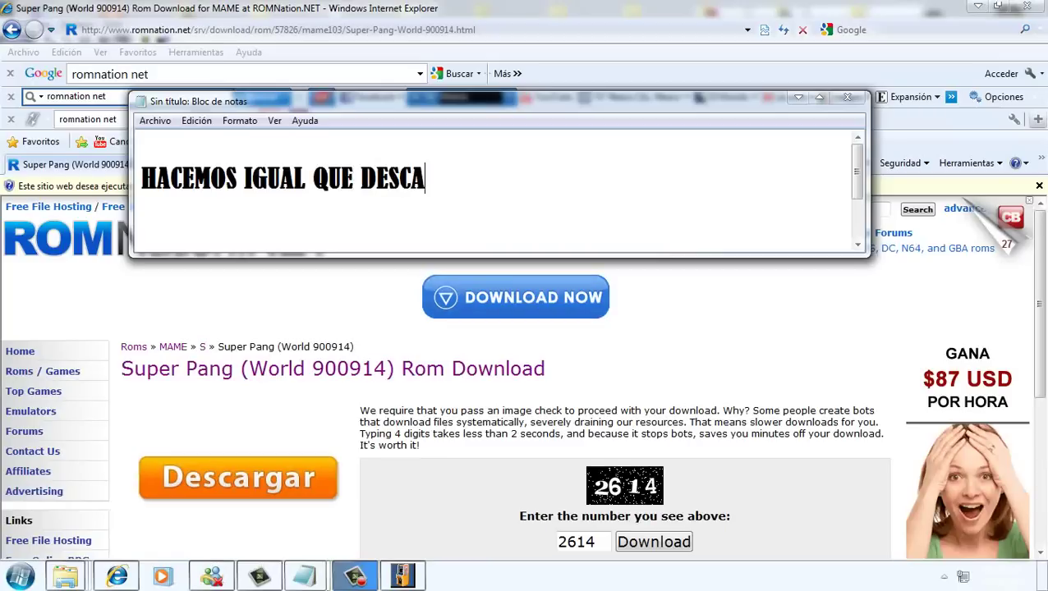
pyautogui.write('RGAMOS EL')
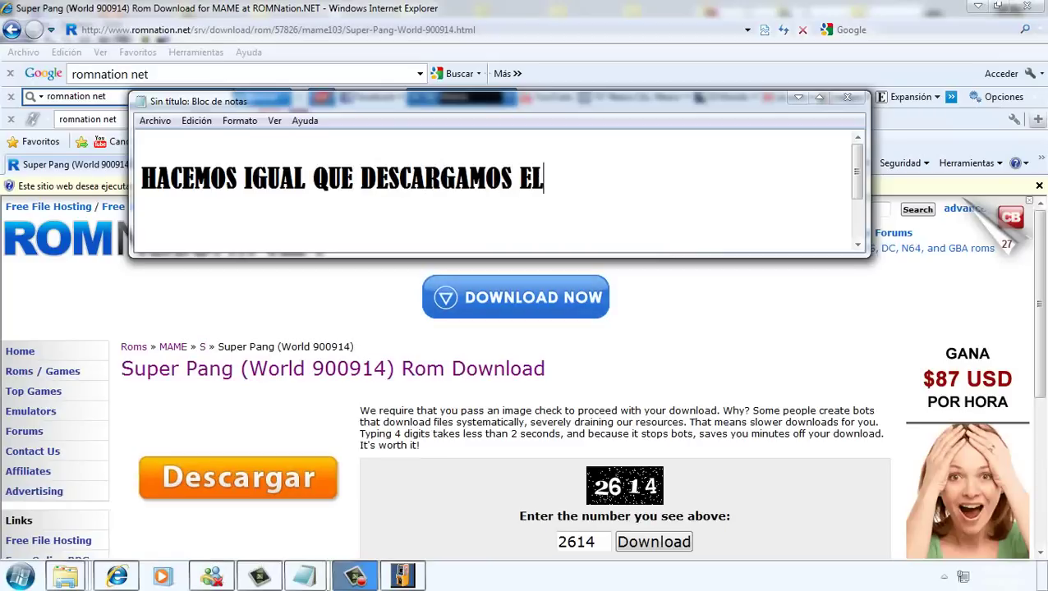
pyautogui.write(' EMULADOR')
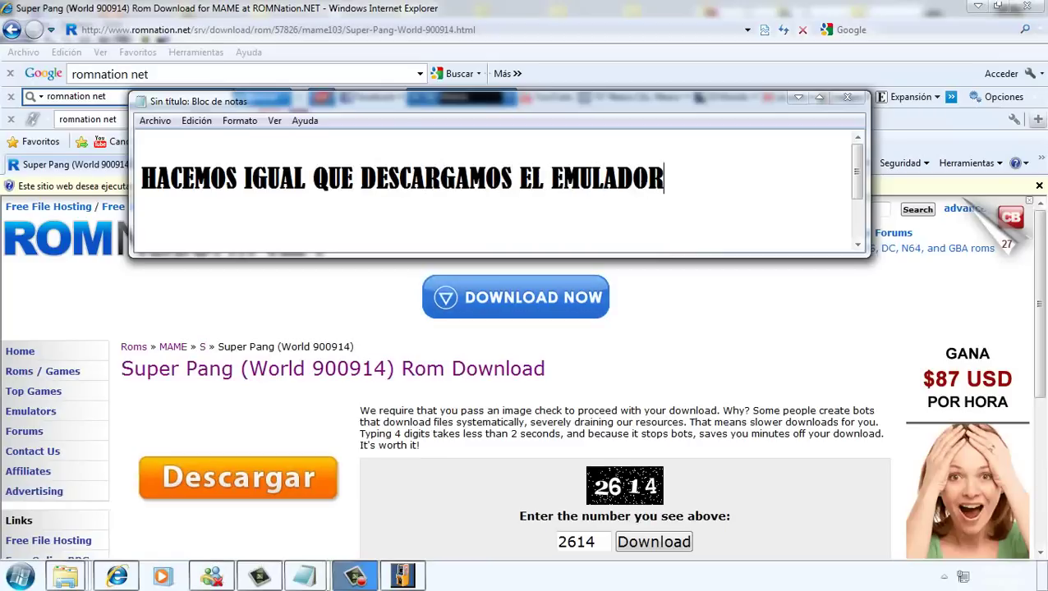
pyautogui.write(' OK')
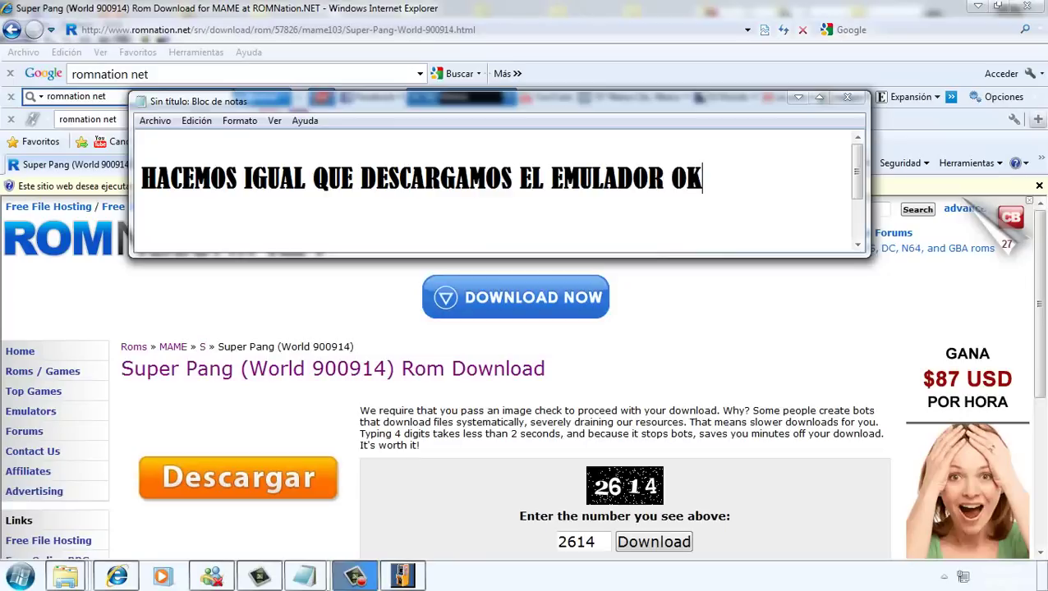
pyautogui.write('?')
pyautogui.press('Return')
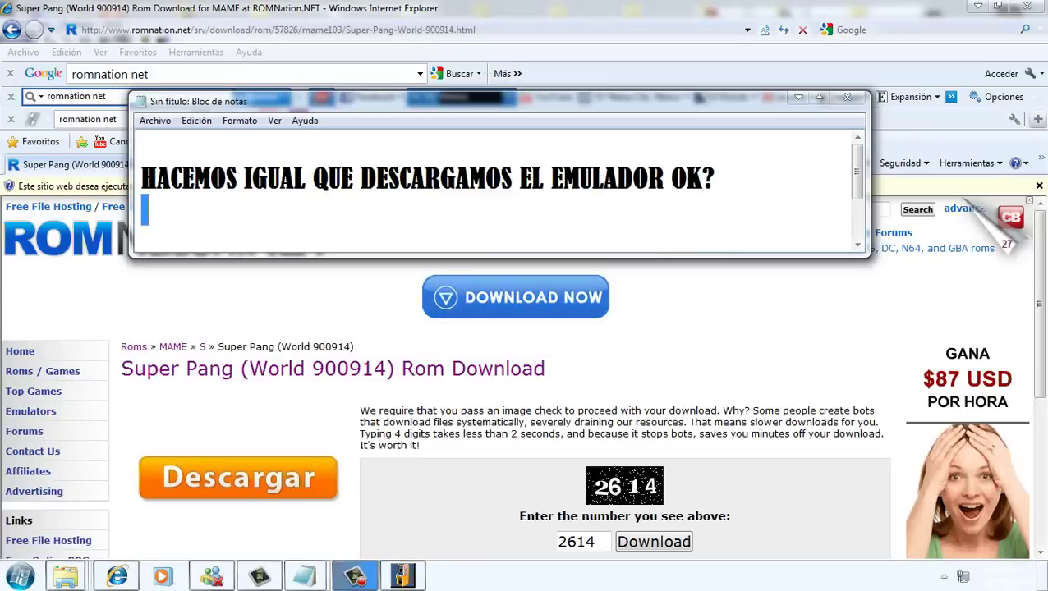
pyautogui.hotkey('ctrl', 'a')
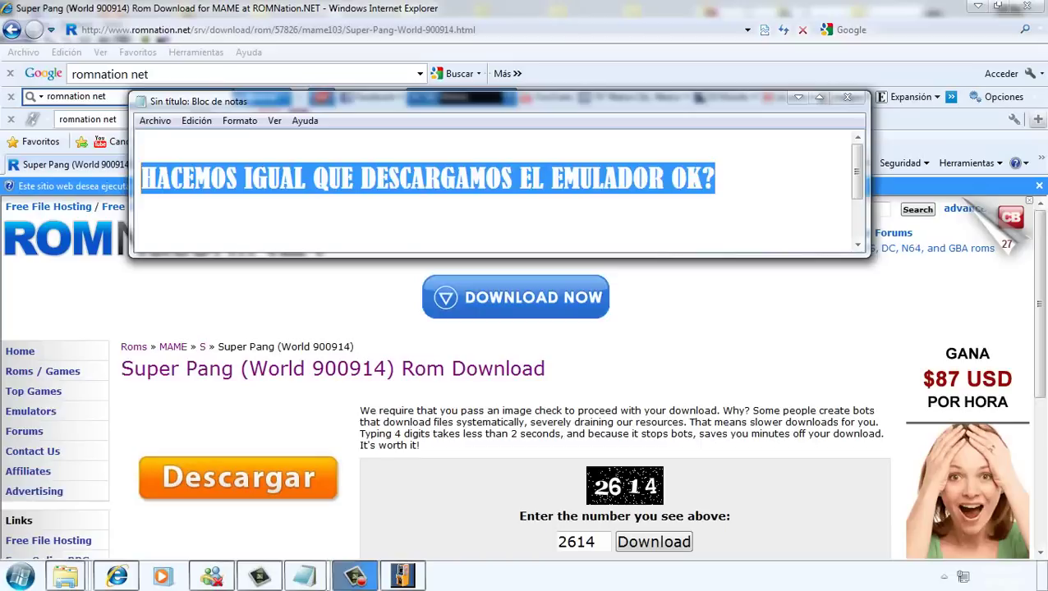
pyautogui.press('Delete')
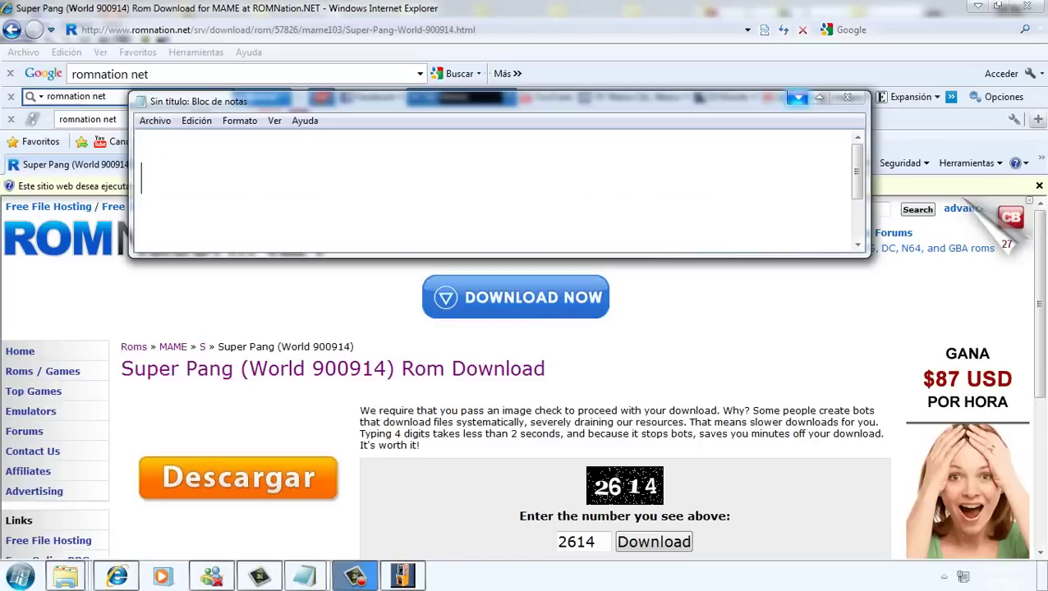
# - Back in Internet Explorer, submit the image-check code to start the spang.zip download
pyautogui.hotkey('alt', 'Tab')
pyautogui.press('Tab')
pyautogui.press('Return')
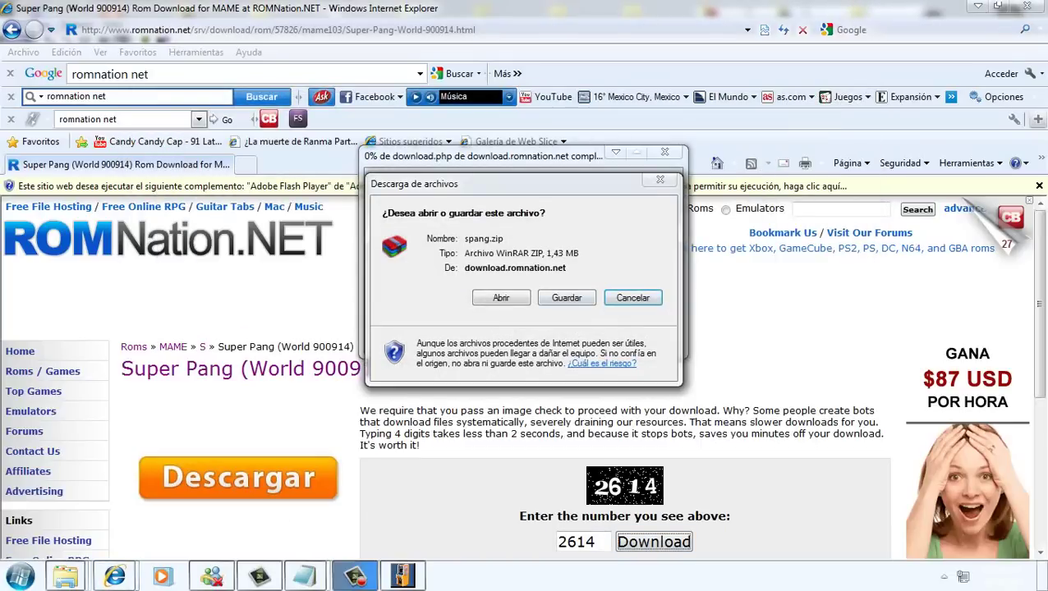
# - Save spang.zip to the Desktop and dismiss the download-complete notice
pyautogui.hotkey('alt', 'g')
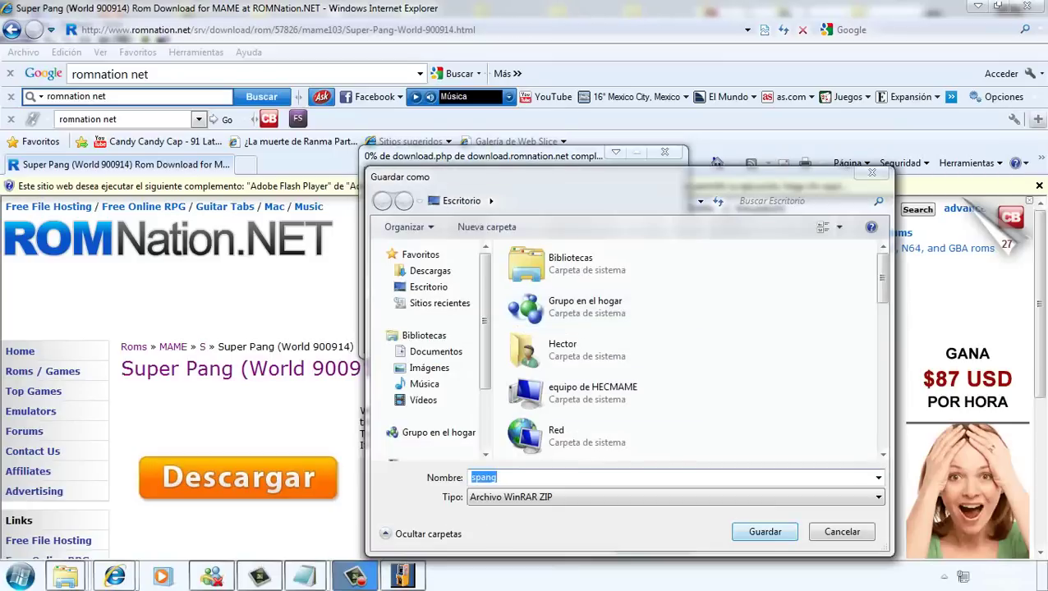
pyautogui.press('Return')
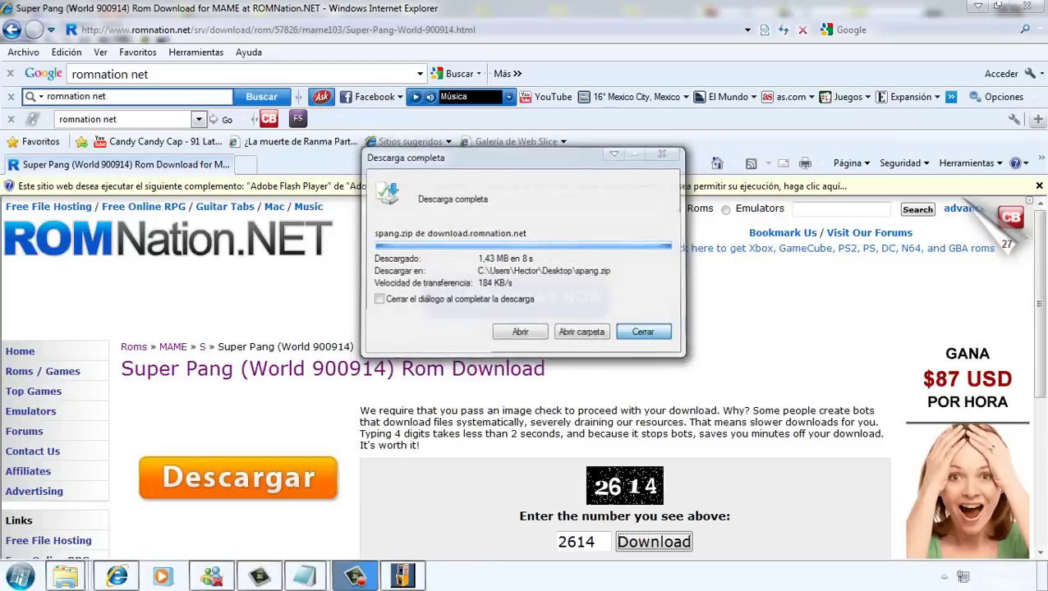
pyautogui.press('Return')
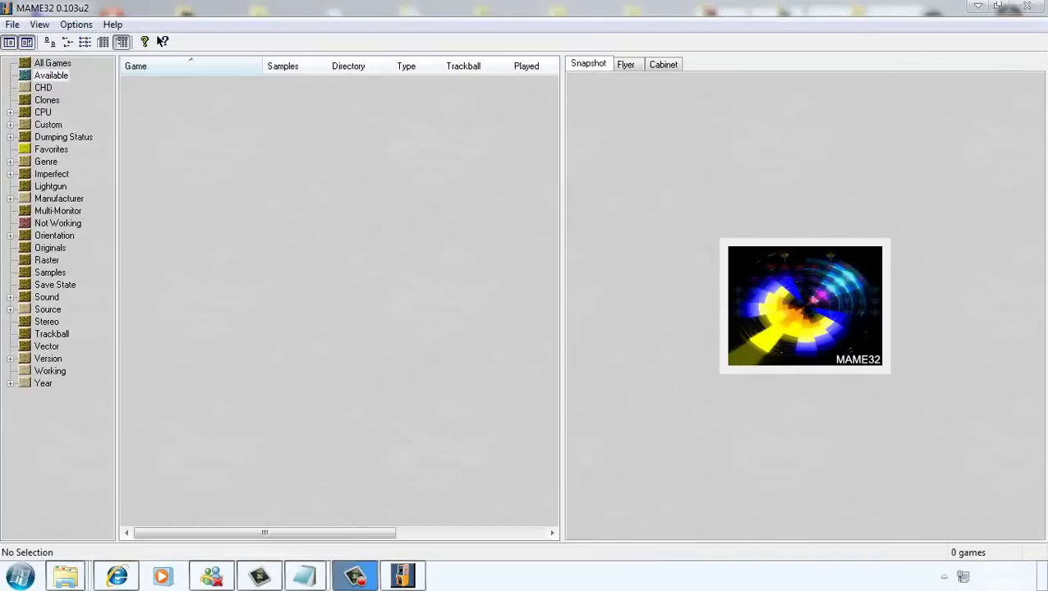
# - Minimize MAME32, review the ROMS-subfolder note, and show MAME32's roms subfolder in Explorer
pyautogui.click(998, 6)
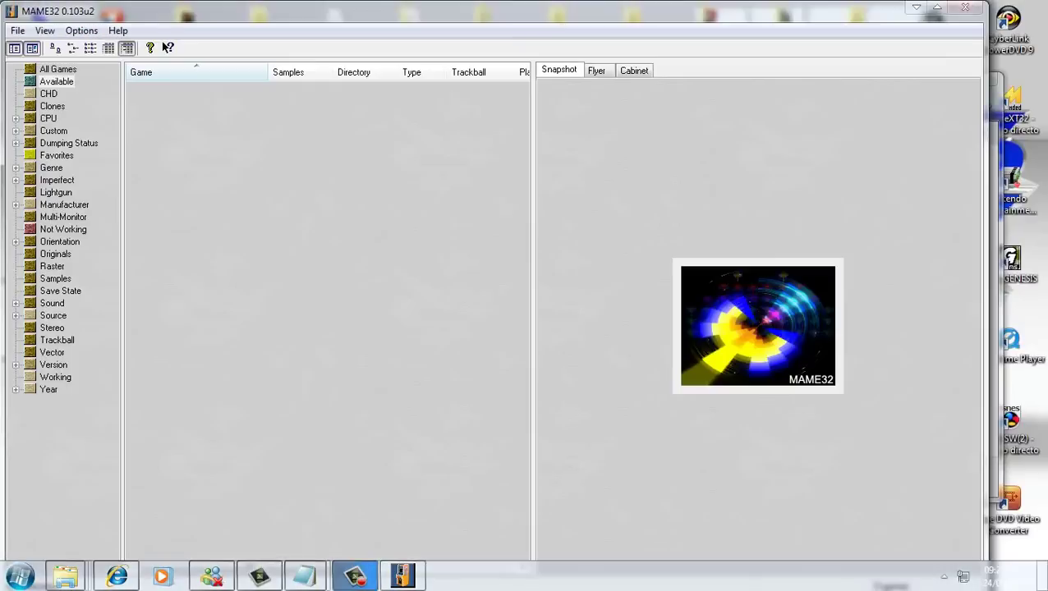
pyautogui.click(937, 7)
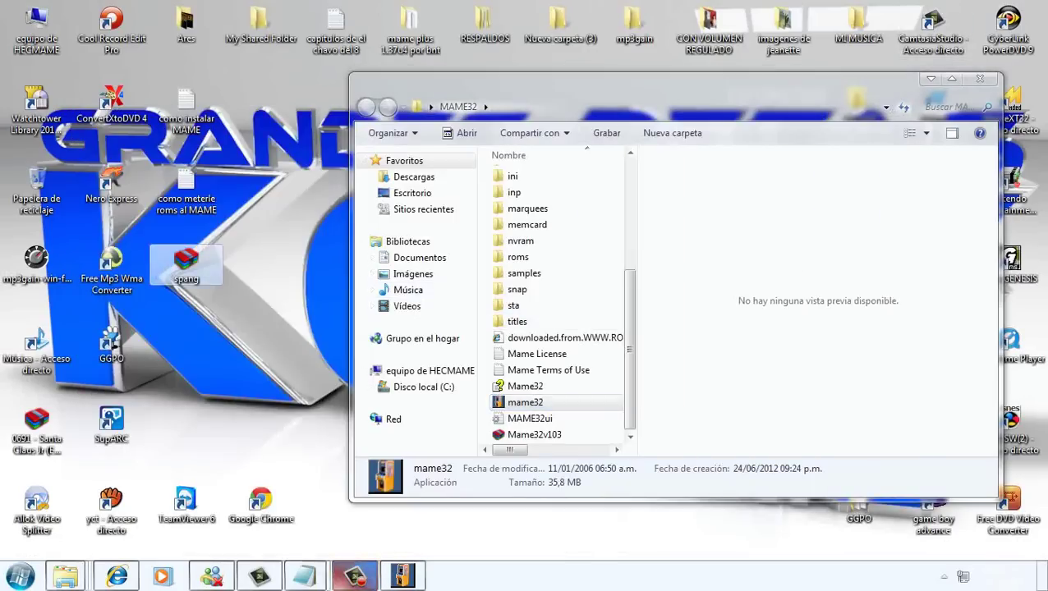
pyautogui.moveTo(305, 577)
pyautogui.click(370, 522)
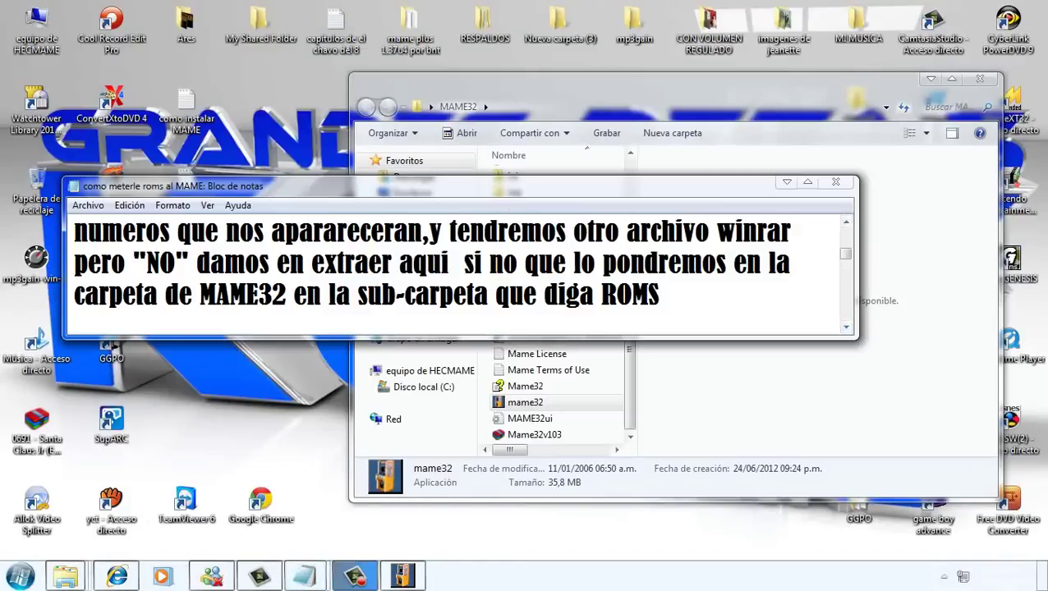
pyautogui.moveTo(659, 294); pyautogui.dragTo(74, 294)
pyautogui.click(787, 181)
pyautogui.scroll(3, 555, 303)
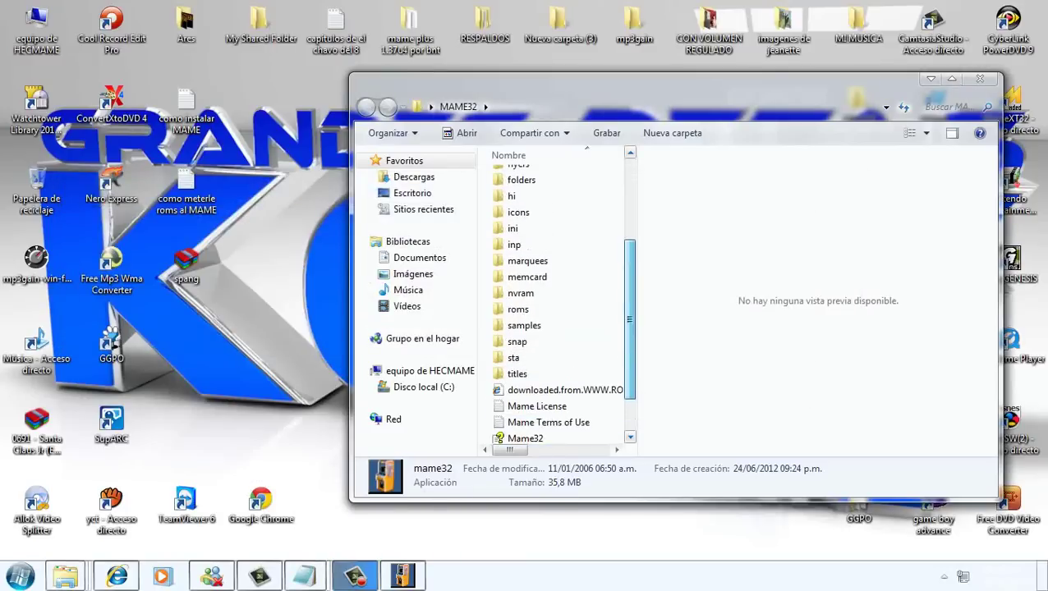
# - Open MAME32's roms folder, move the spang archive into it, then check and hide the notes
pyautogui.doubleClick(518, 309)
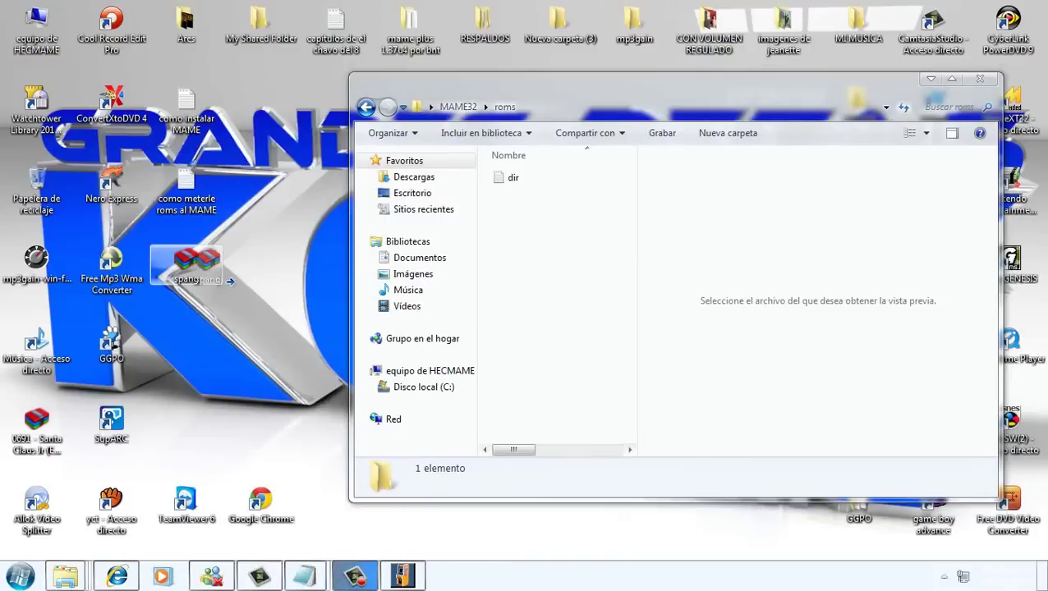
pyautogui.moveTo(186, 262); pyautogui.dragTo(558, 246)
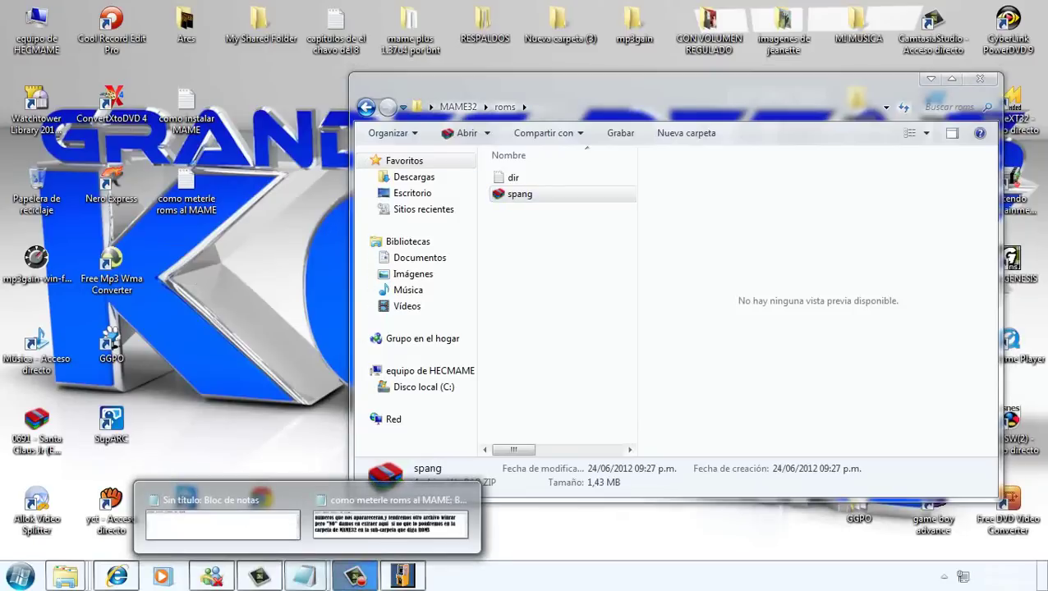
pyautogui.click(221, 517)
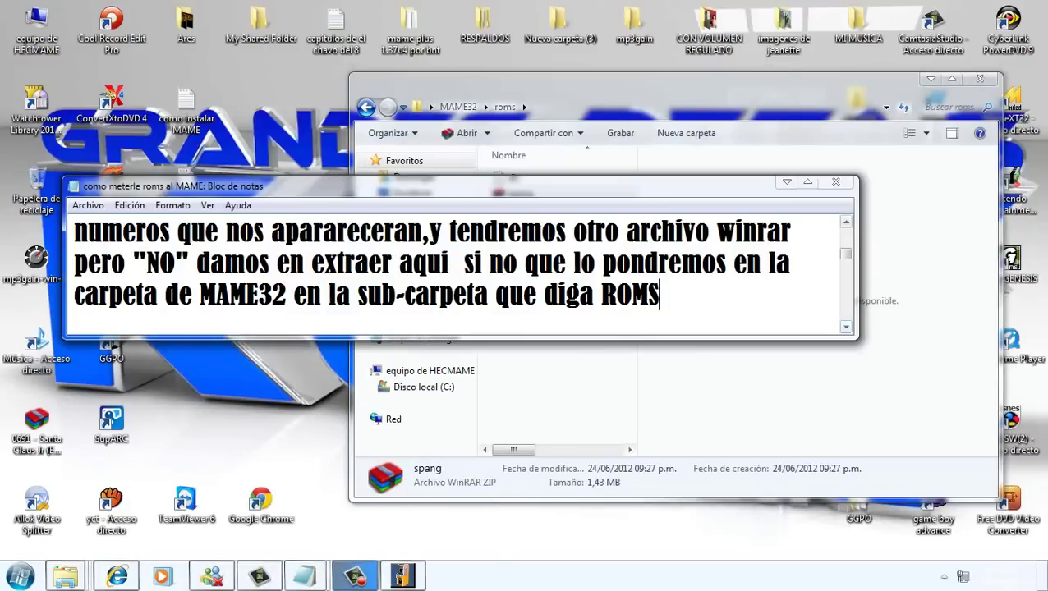
pyautogui.scroll(-2, 460, 275)
pyautogui.scroll(-1, 460, 275)
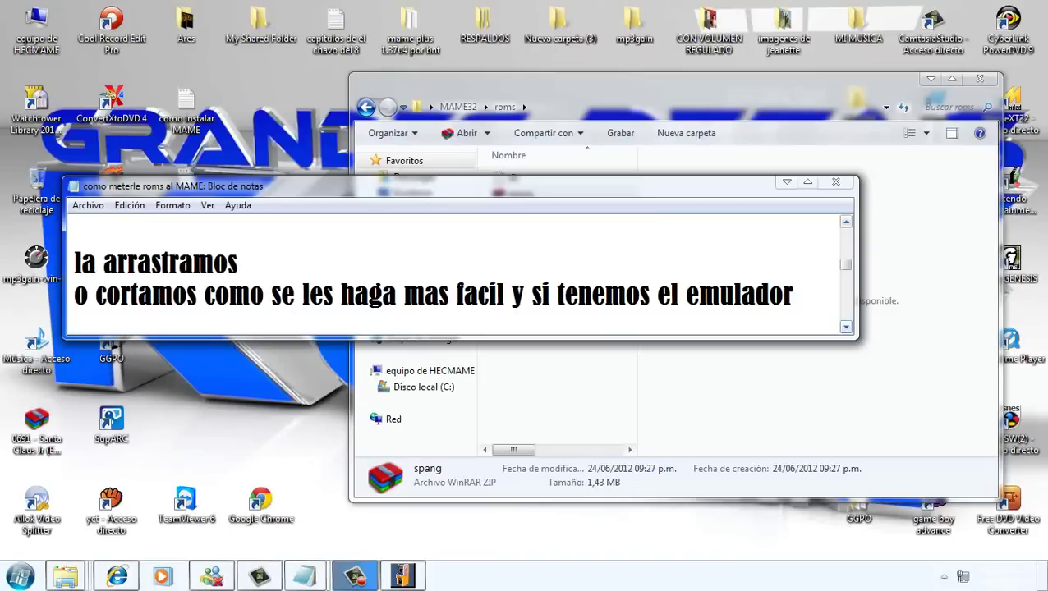
pyautogui.scroll(-1, 460, 275)
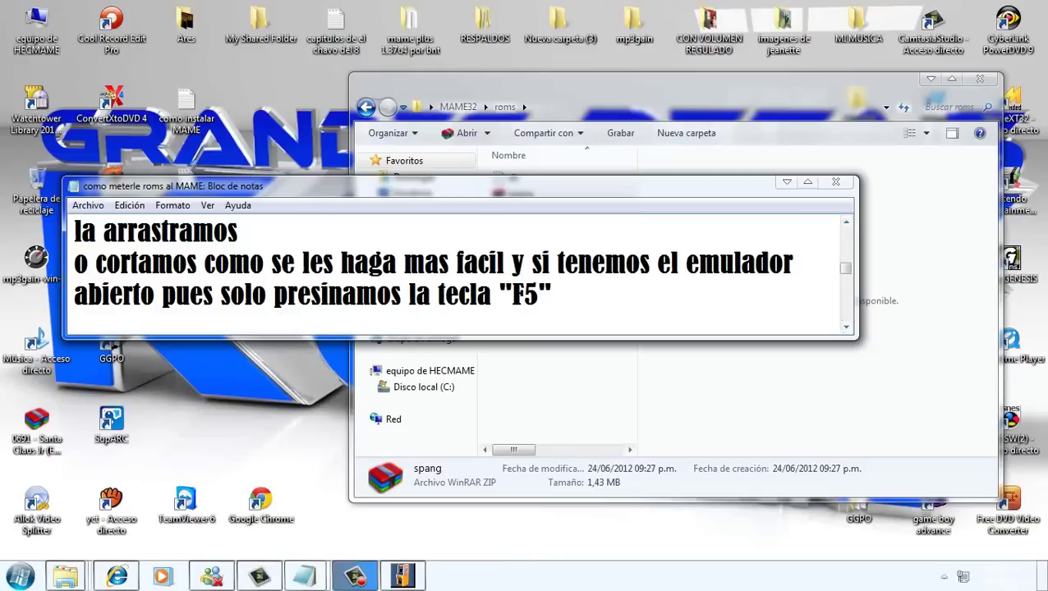
pyautogui.write('O')
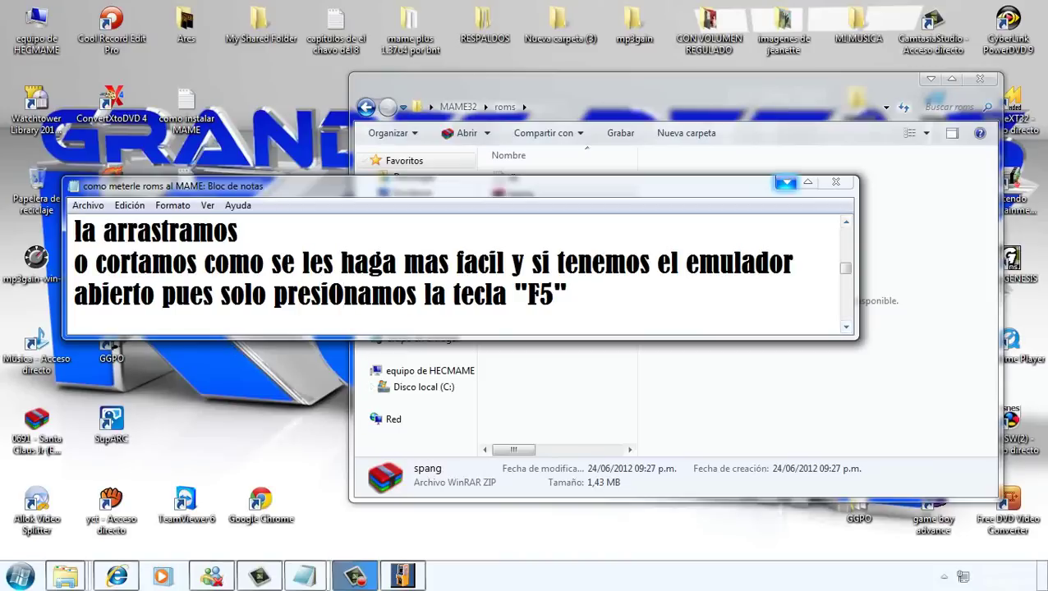
pyautogui.click(787, 182)
# - Restore MAME32 and bring up the notes explaining how to refresh its games list
pyautogui.click(402, 575)
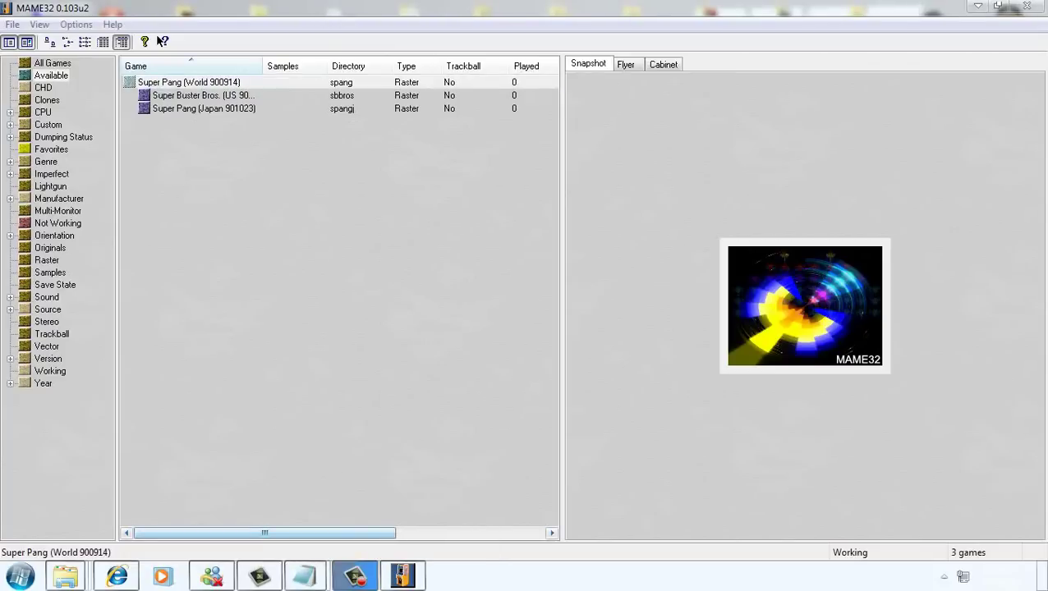
pyautogui.moveTo(307, 575)
pyautogui.click(393, 515)
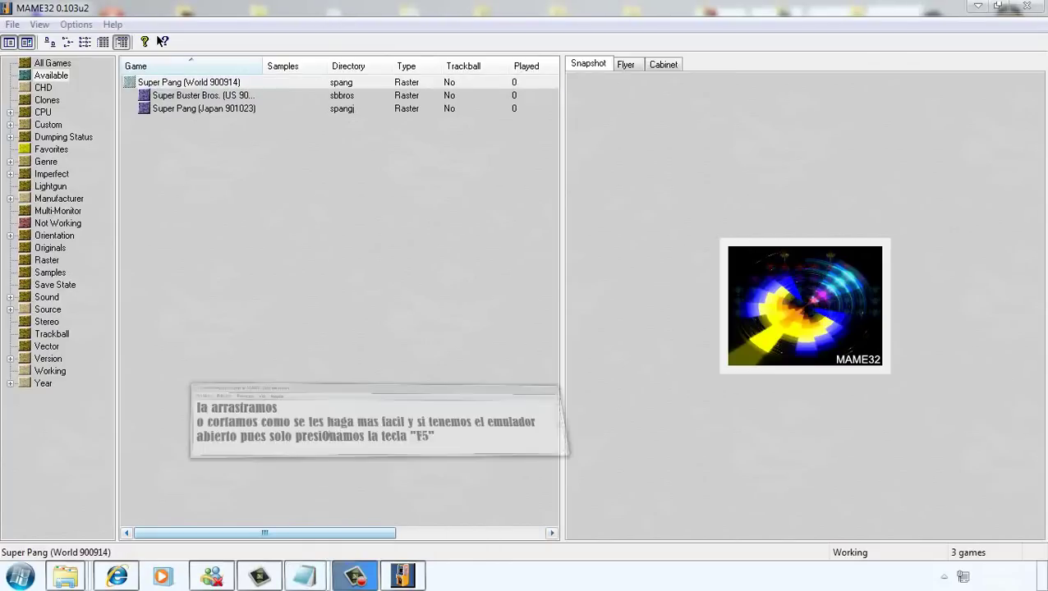
pyautogui.scroll(-2, 846, 326)
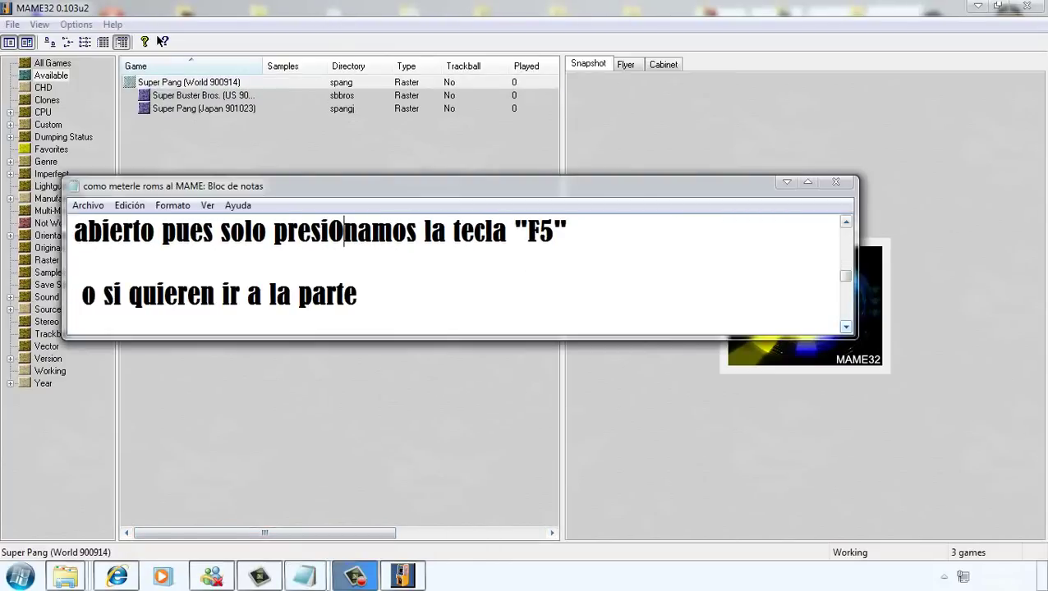
pyautogui.scroll(-1, 455, 275)
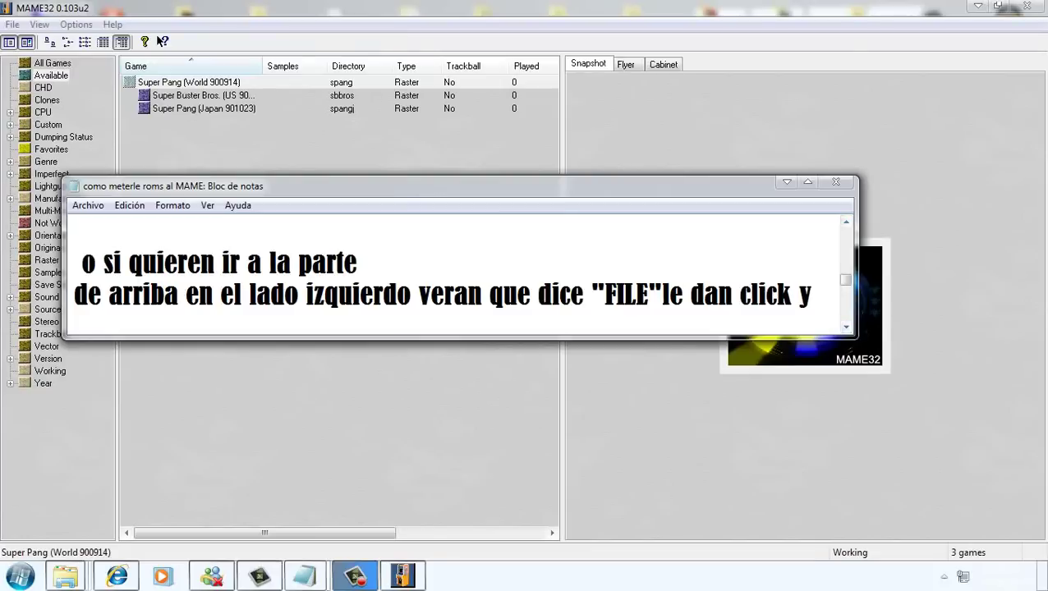
# - Bring the MAME instructions notes to the front
pyautogui.click(12, 24)
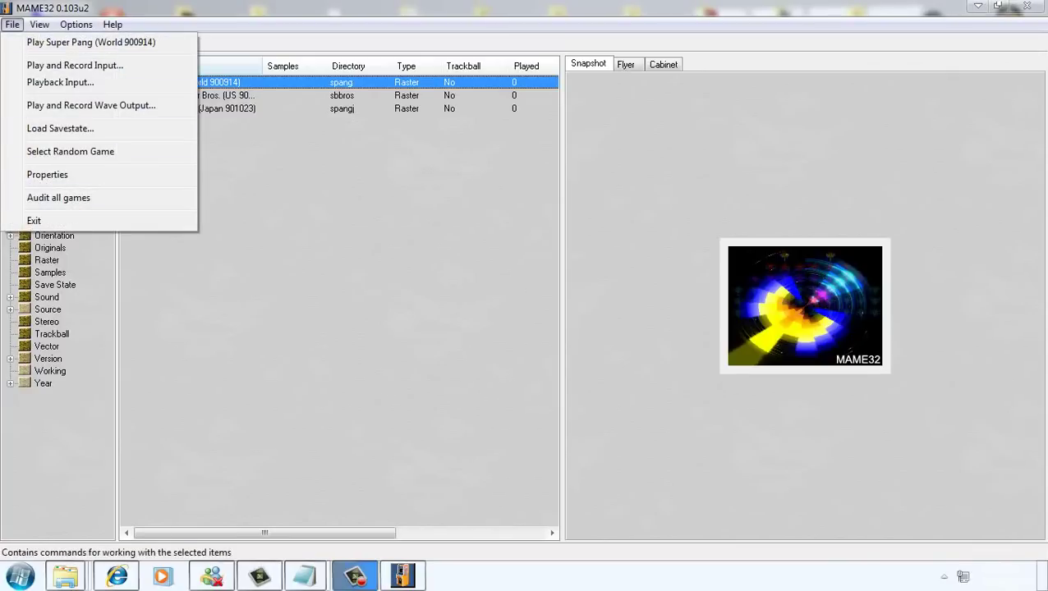
pyautogui.click(304, 576)
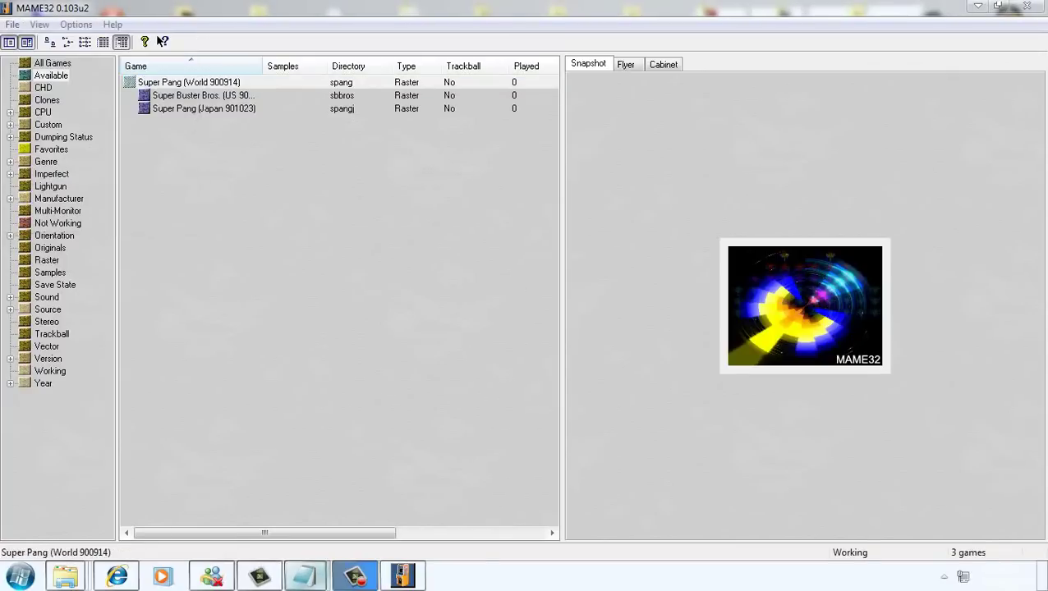
pyautogui.moveTo(304, 576)
pyautogui.click(390, 526)
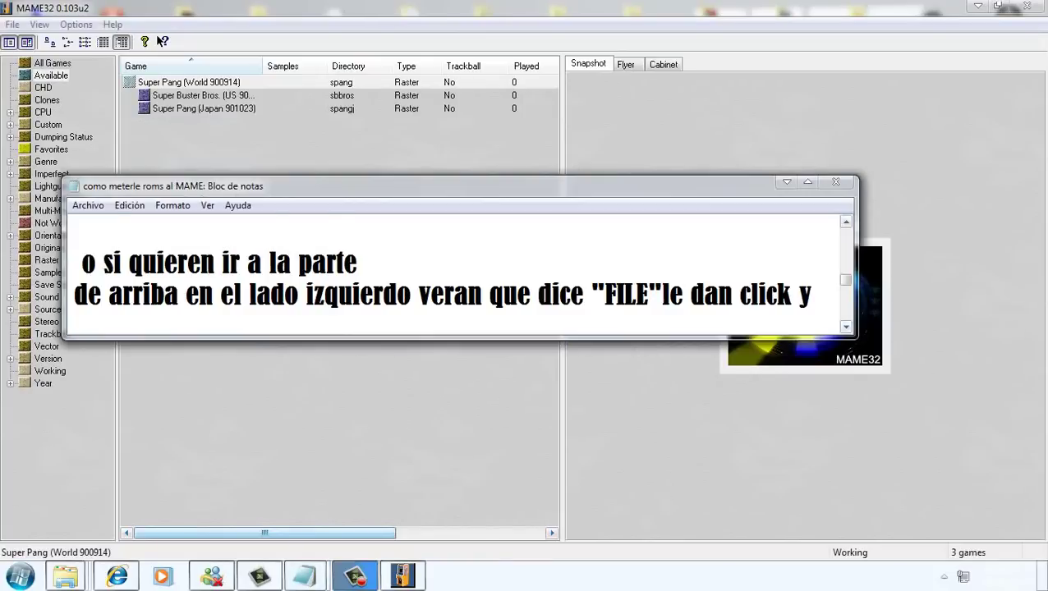
# - Scroll the notes down to the final NOTA paragraph and close Notepad, prompting to save
pyautogui.click(847, 326)
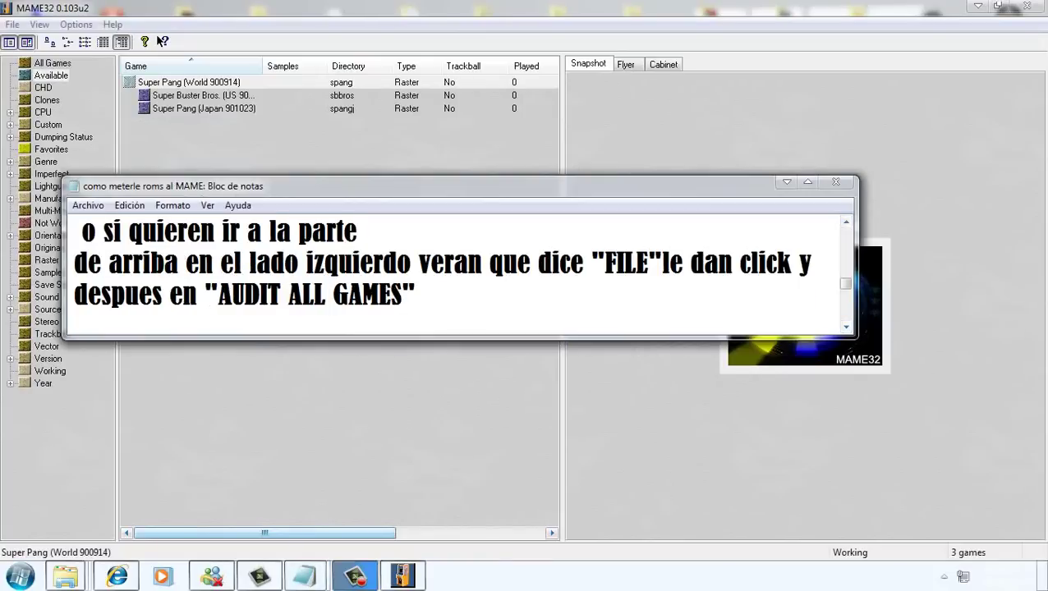
pyautogui.click(846, 326)
pyautogui.click(846, 326)
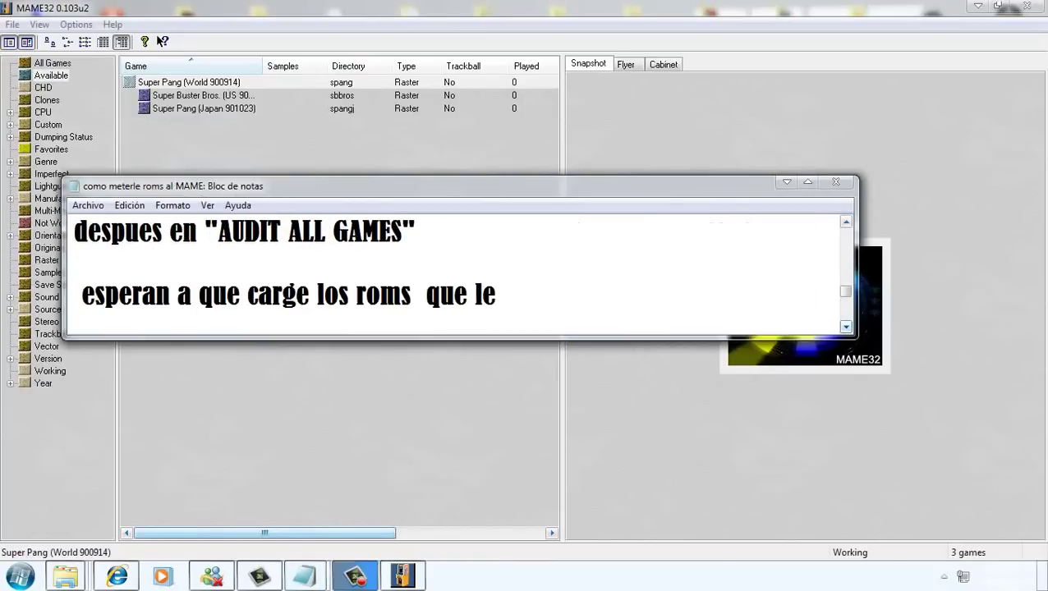
pyautogui.click(846, 326)
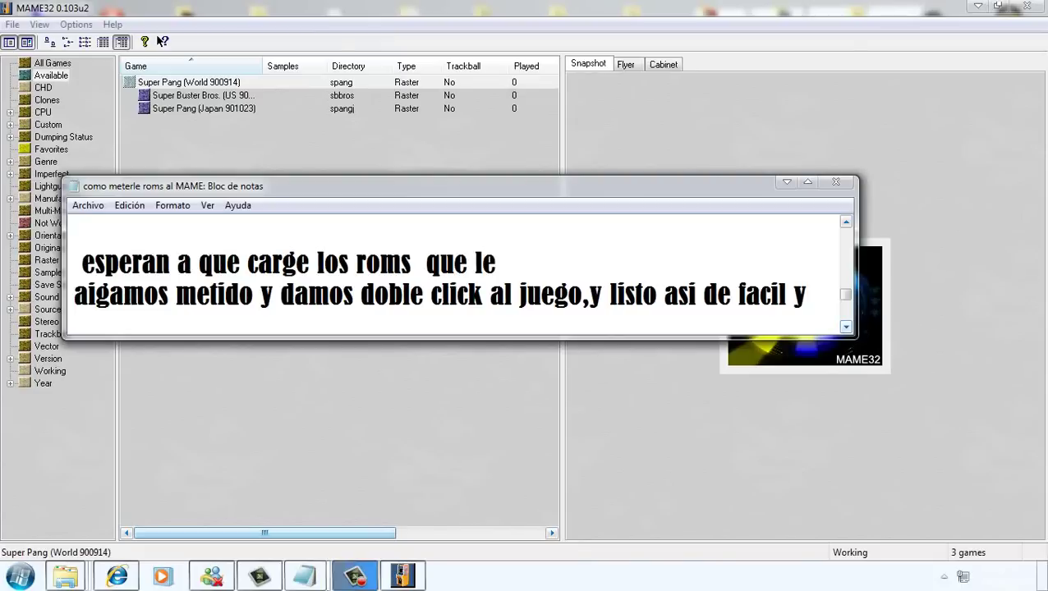
pyautogui.click(846, 326)
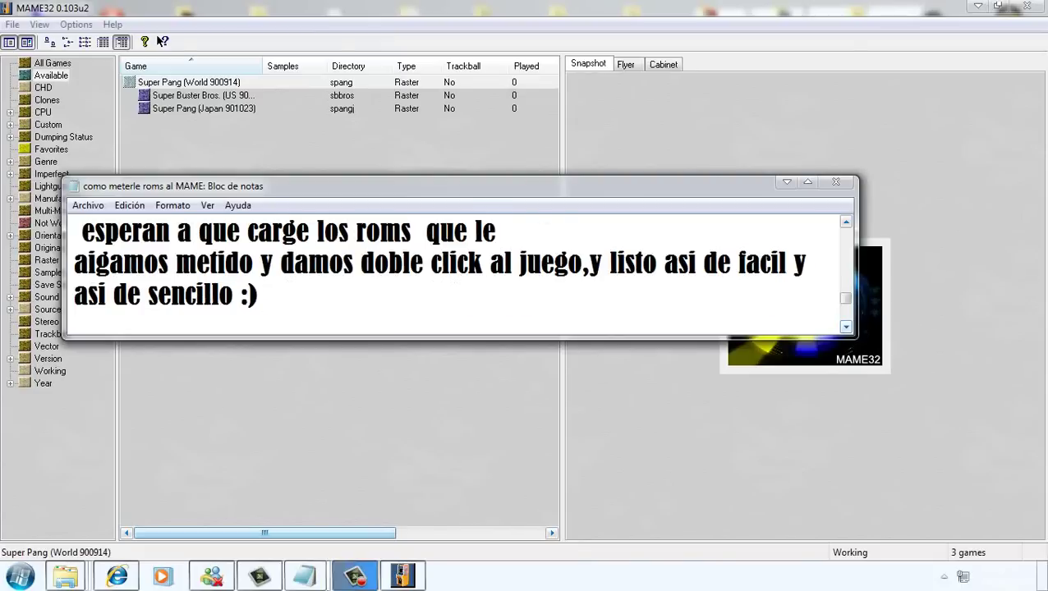
pyautogui.click(846, 327)
pyautogui.click(846, 326)
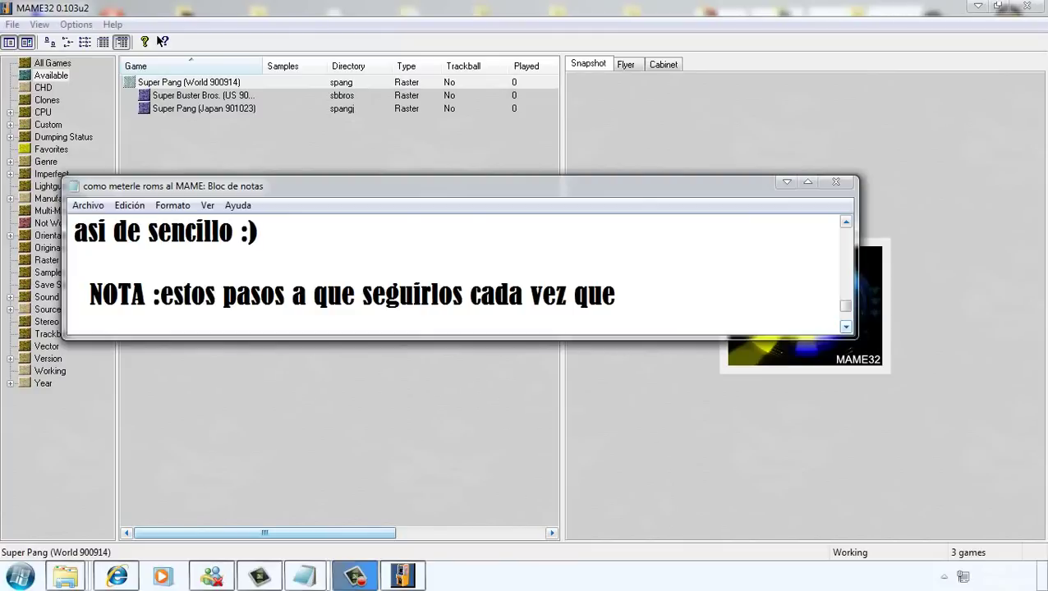
pyautogui.click(846, 326)
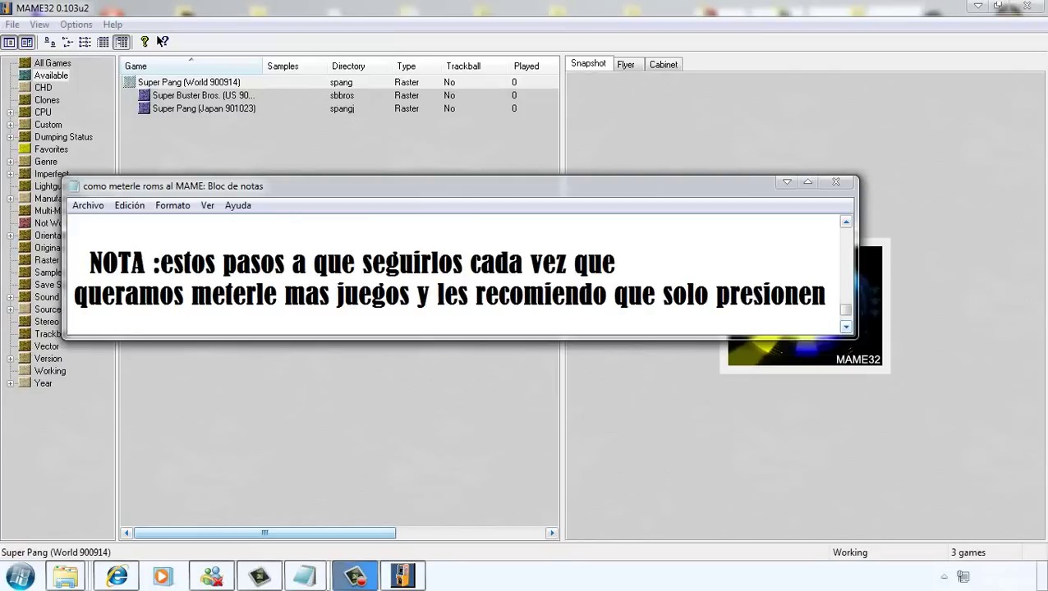
pyautogui.scroll(-1, 462, 269)
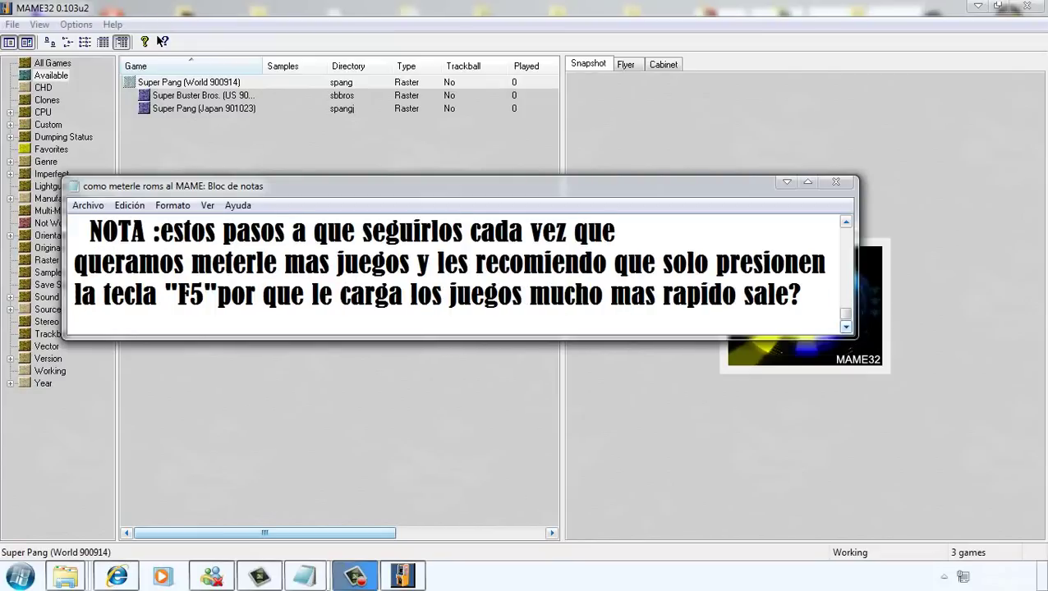
pyautogui.click(837, 181)
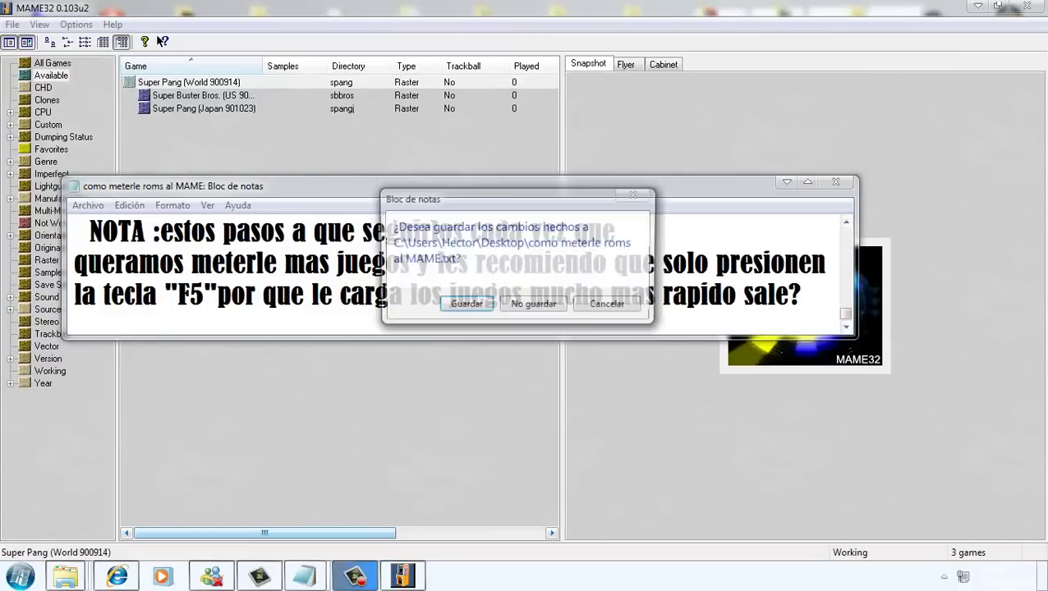
# - Discard the unsaved notes and launch Super Pang, typing OK past the warning and info screens
pyautogui.press('Tab')
pyautogui.press('Return')
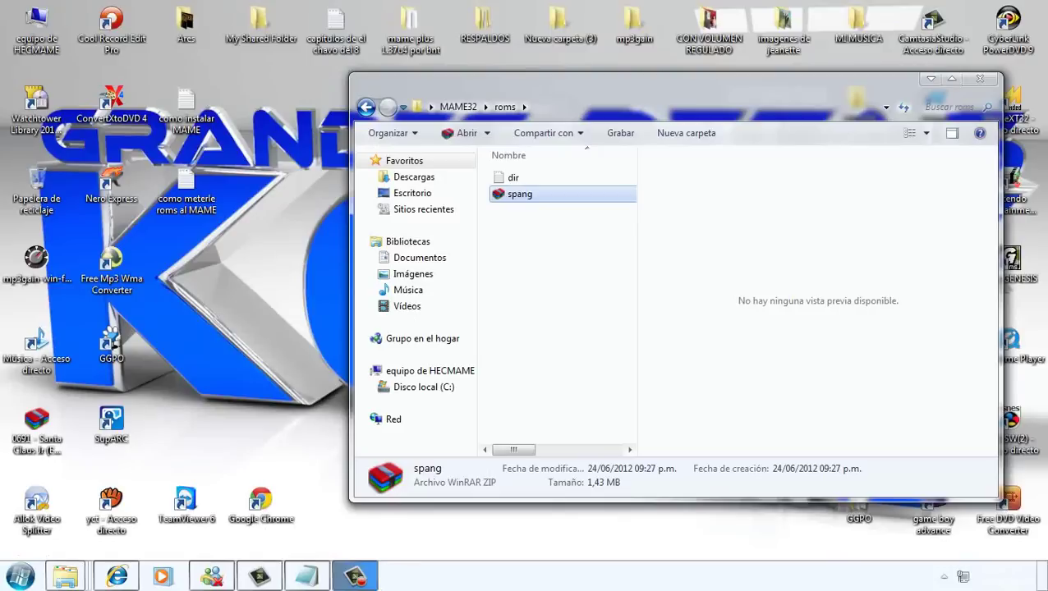
pyautogui.press('Return')
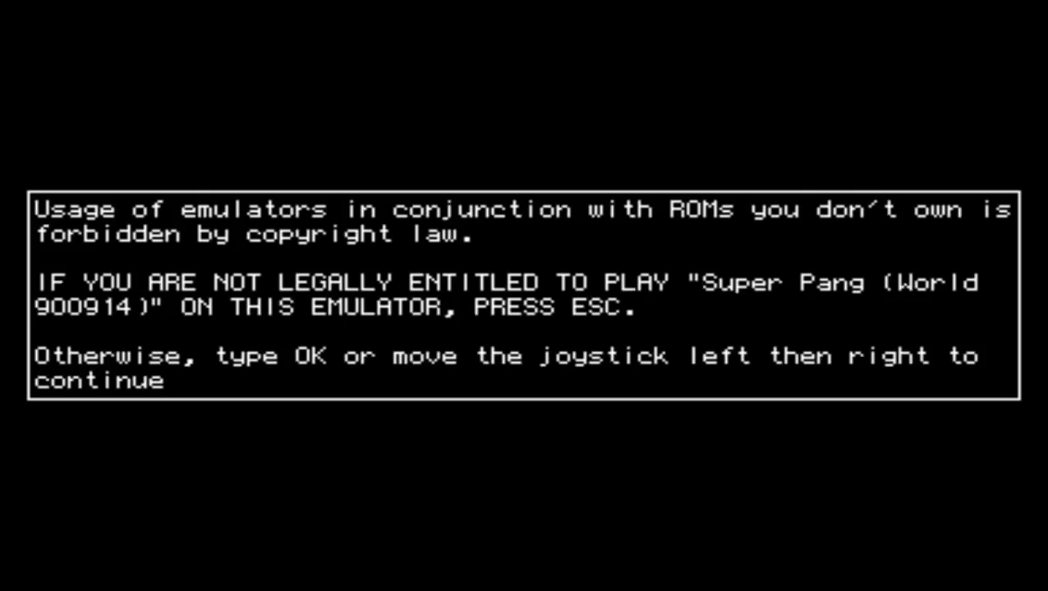
pyautogui.press('o')
pyautogui.press('k')
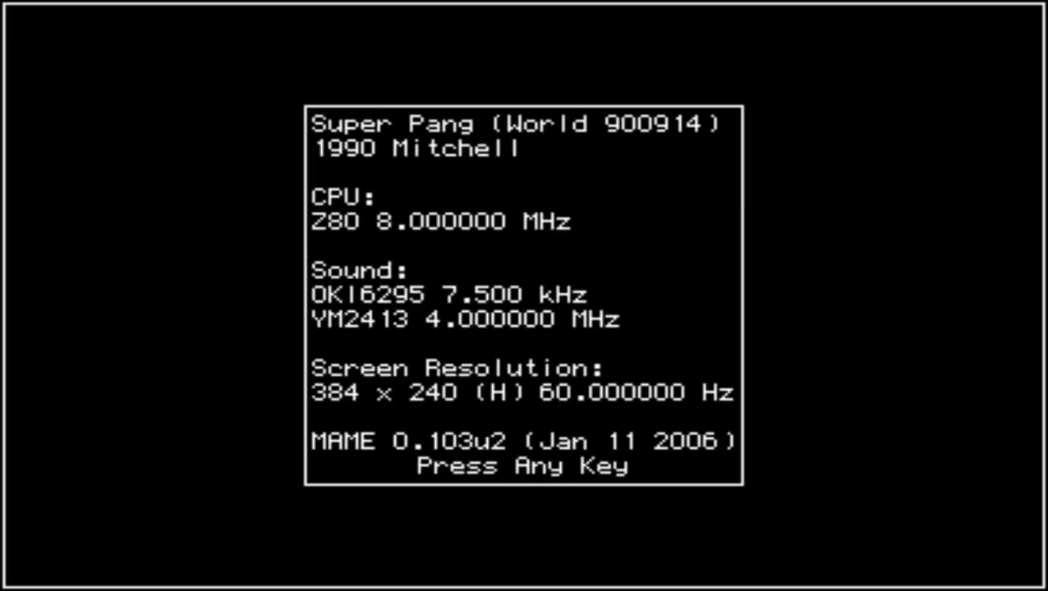
pyautogui.press('Return')
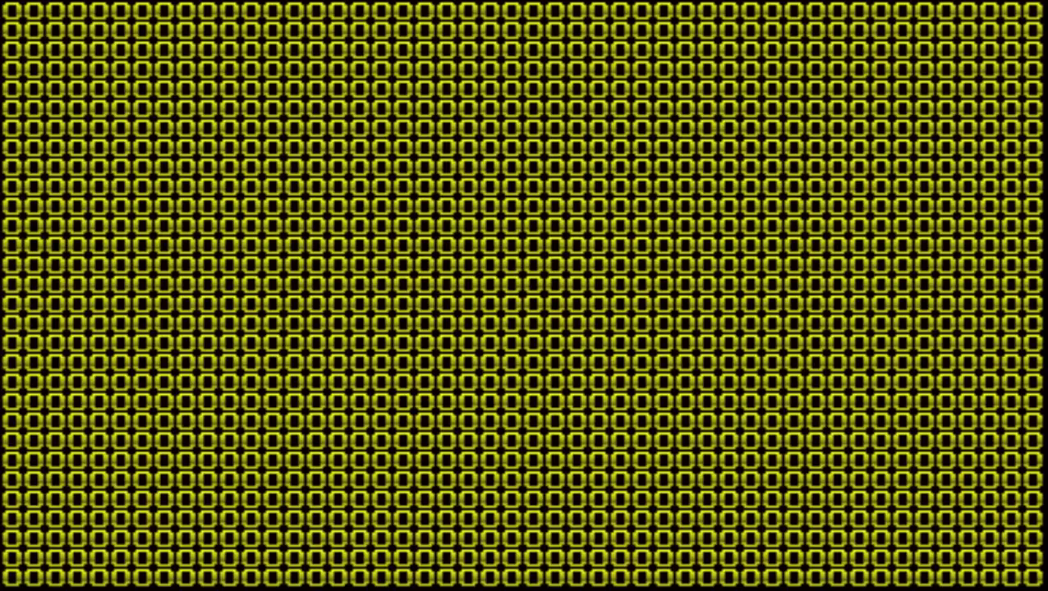
# - Open the in-game Input (this Game) list of Super Pang's control assignments
pyautogui.press('Tab')
pyautogui.press('Down')
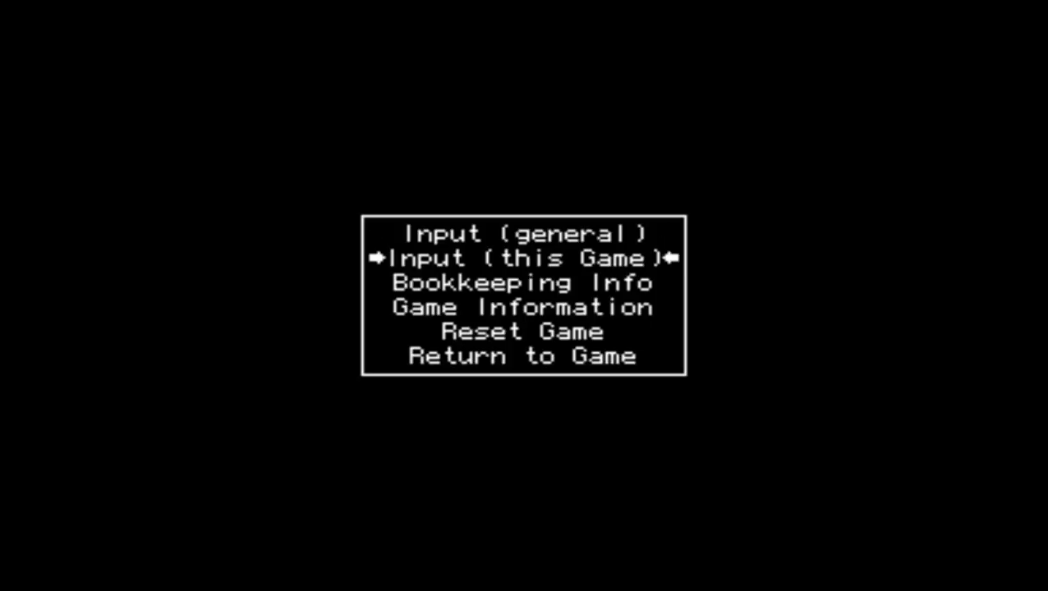
pyautogui.press('Return')
pyautogui.press('Down')
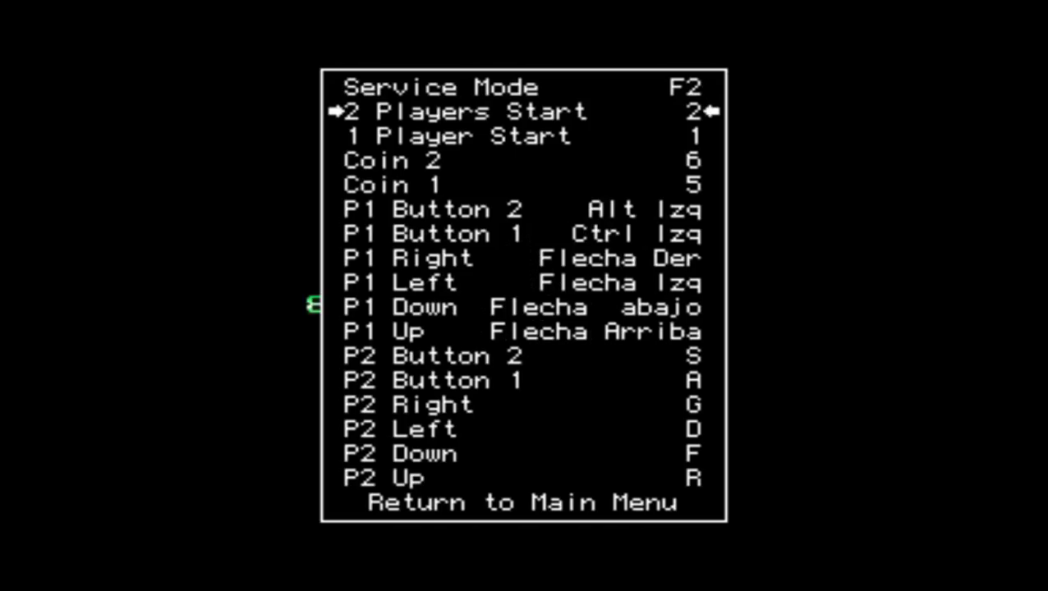
# - Assign Z to P1 Button 1 and X to P1 Button 2, then exit back to the game
pyautogui.press('Down')
pyautogui.press('Down')
pyautogui.press('Down')
pyautogui.press('Down')
pyautogui.press('Down')
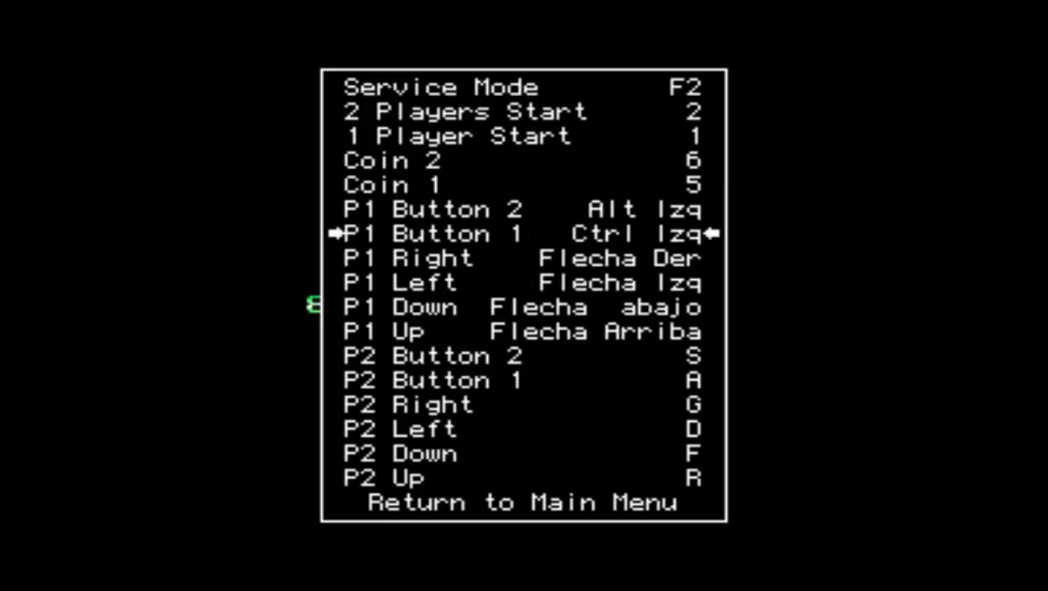
pyautogui.press('Return')
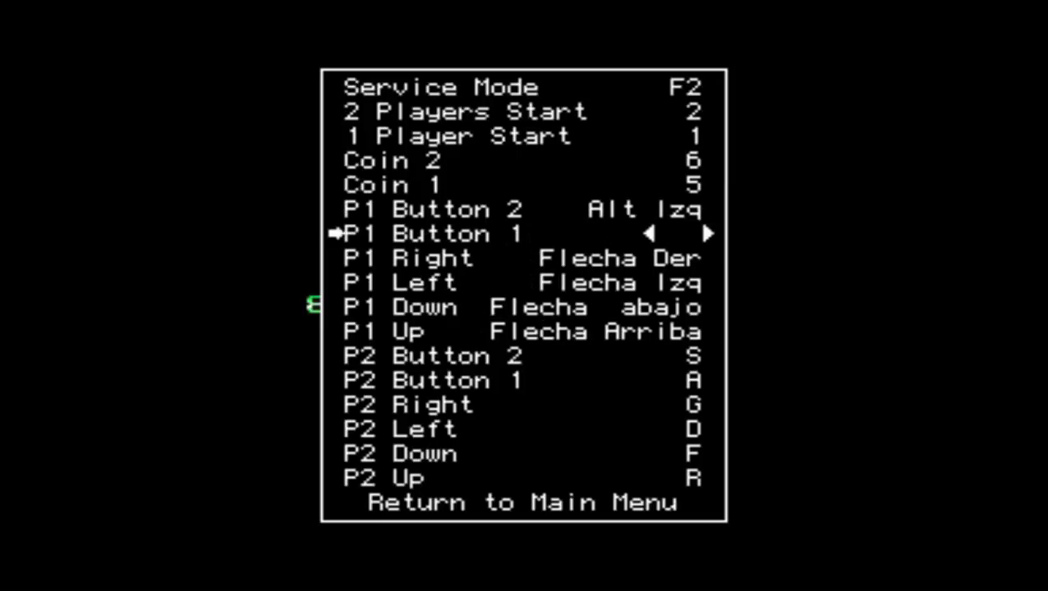
pyautogui.press('z')
pyautogui.press('Up')
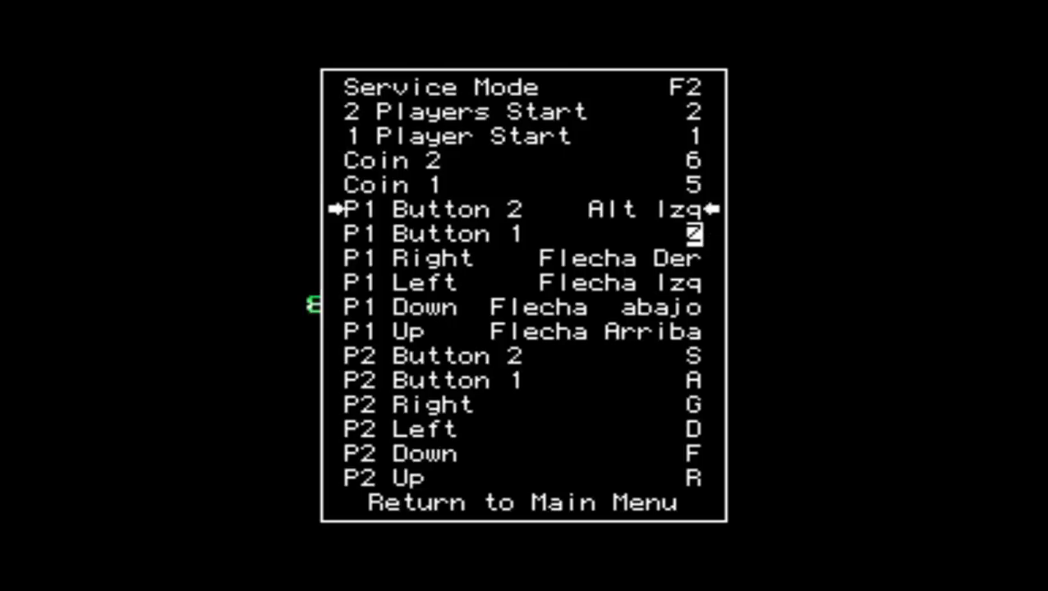
pyautogui.press('Return')
pyautogui.press('x')
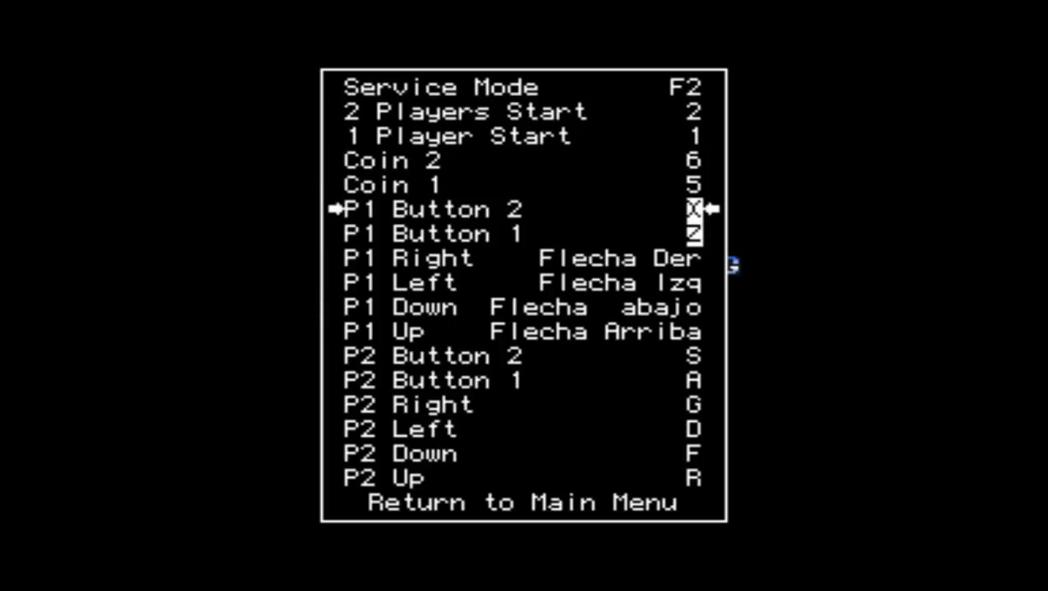
pyautogui.press('Tab')
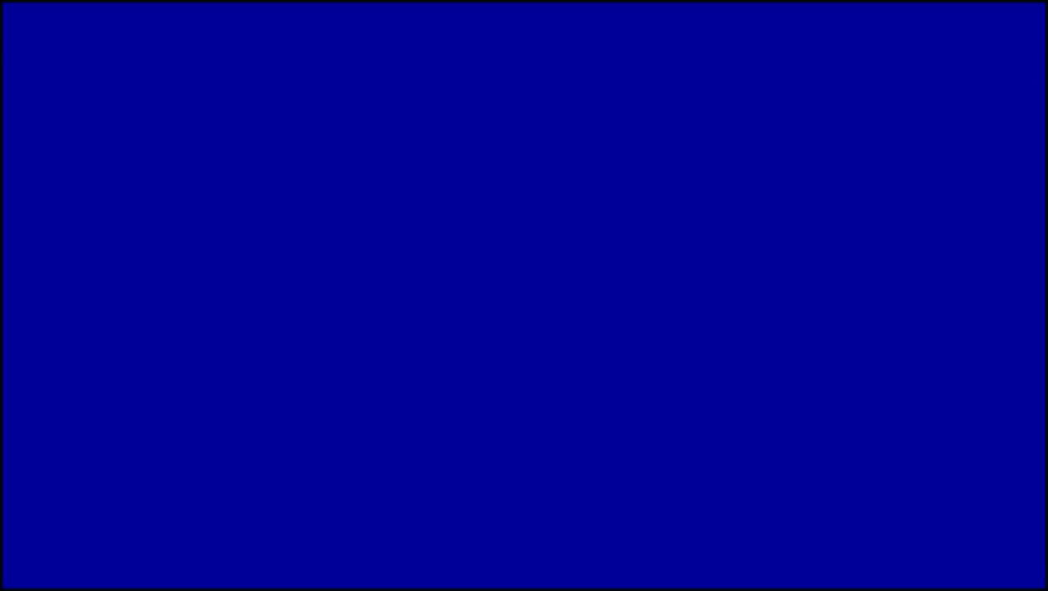
# - Insert a credit and start a TOUR MODE game at stage 1-1
pyautogui.press('1')
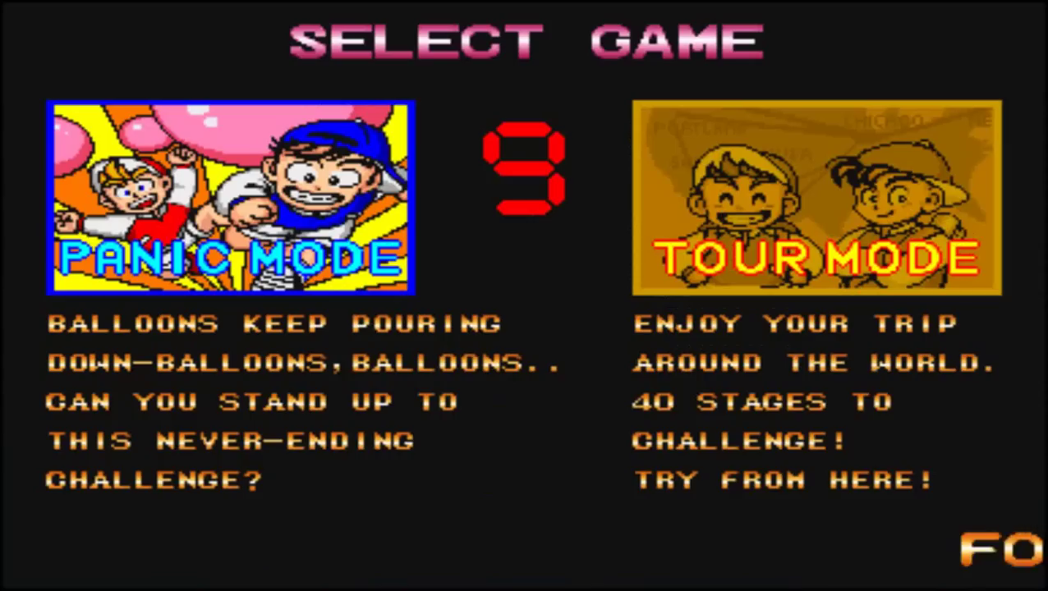
pyautogui.press('Right')
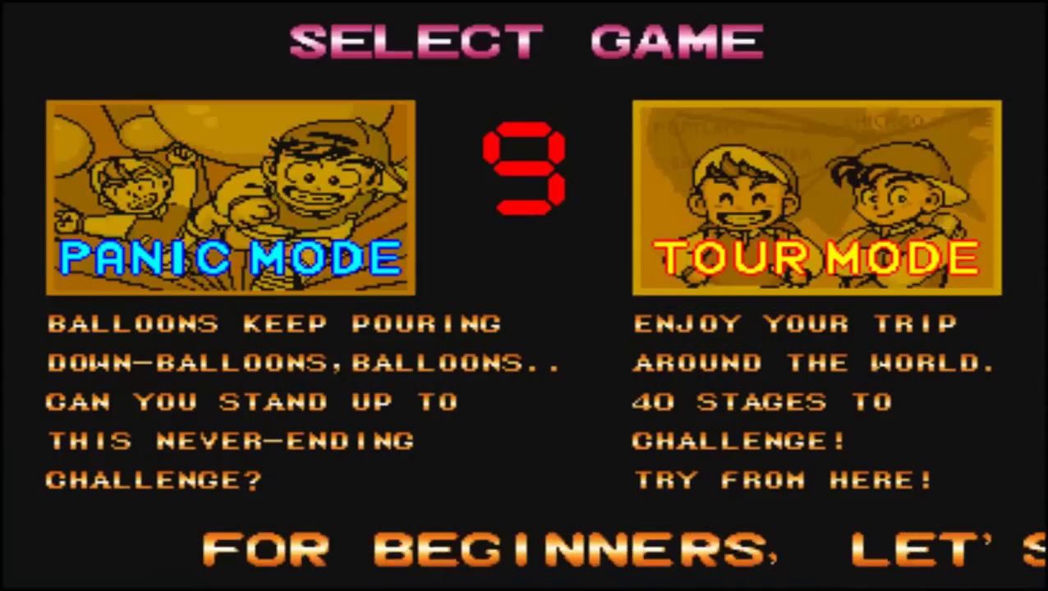
pyautogui.press('1')
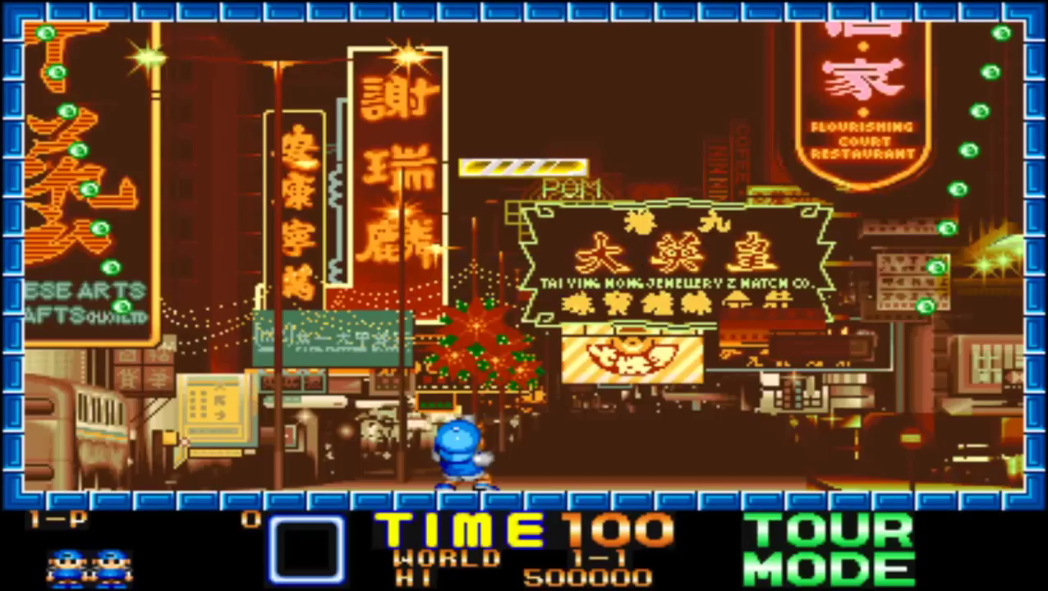
# - Dodge and fire harpoons at the balloons, grabbing the double-harpoon item
pyautogui.press('ctrl')
pyautogui.press('Left')
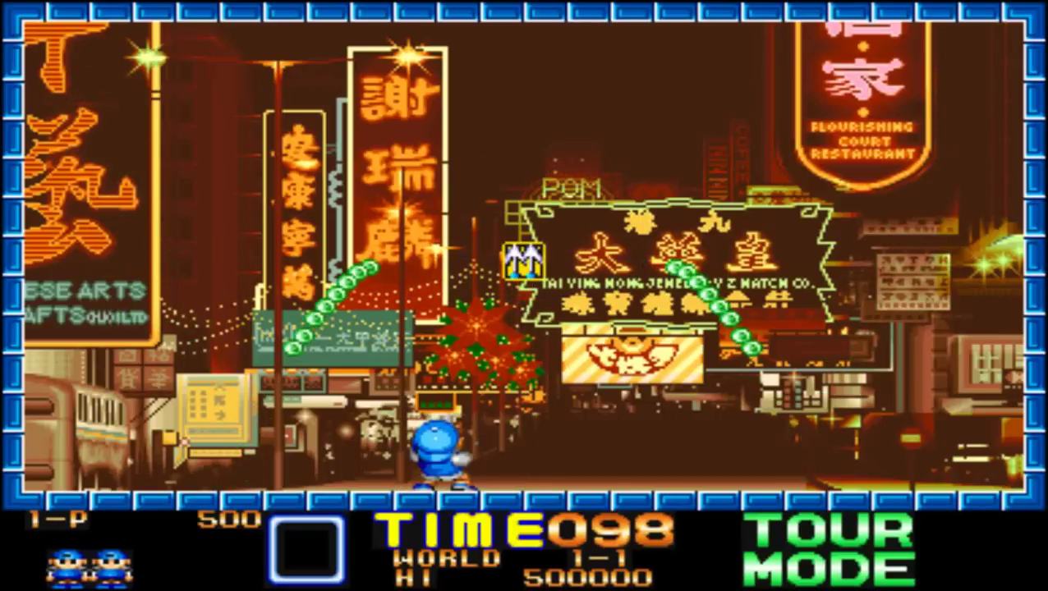
pyautogui.press('Right')
pyautogui.press('ctrl')
pyautogui.press('Left')
pyautogui.press('ctrl')
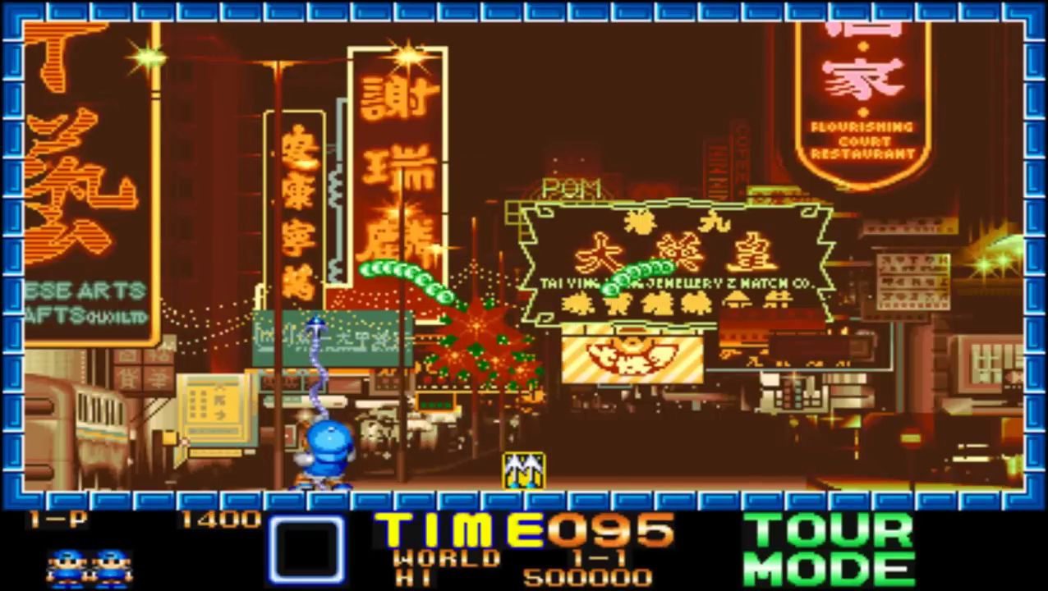
pyautogui.press('Left')
pyautogui.press('Right')
pyautogui.press('ctrl')
# - Keep running left and right firing harpoons to clear the remaining balloons of stage 1-1
pyautogui.press('Right')
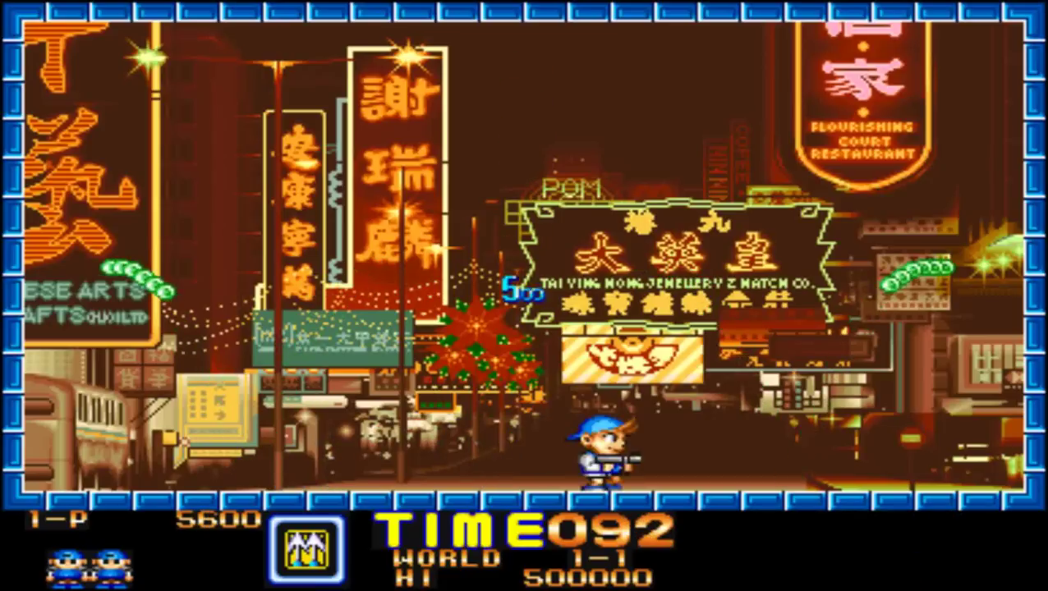
pyautogui.press('Right')
pyautogui.press('Left')
pyautogui.press('ctrl')
pyautogui.press('Left')
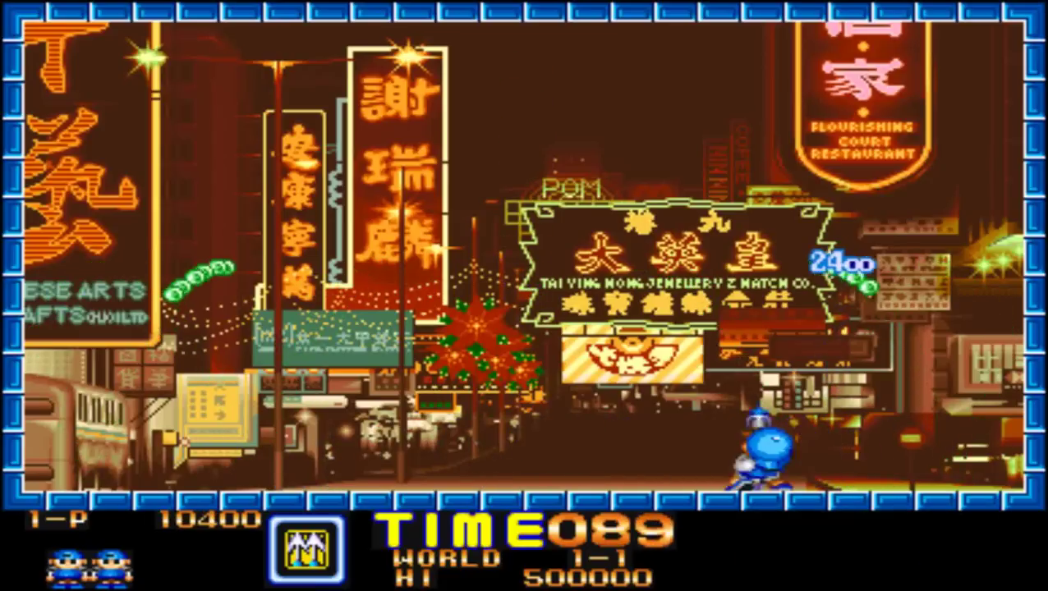
pyautogui.press('ctrl')
pyautogui.press('Left')
pyautogui.press('ctrl')
pyautogui.press('ctrl')
pyautogui.press('ctrl')
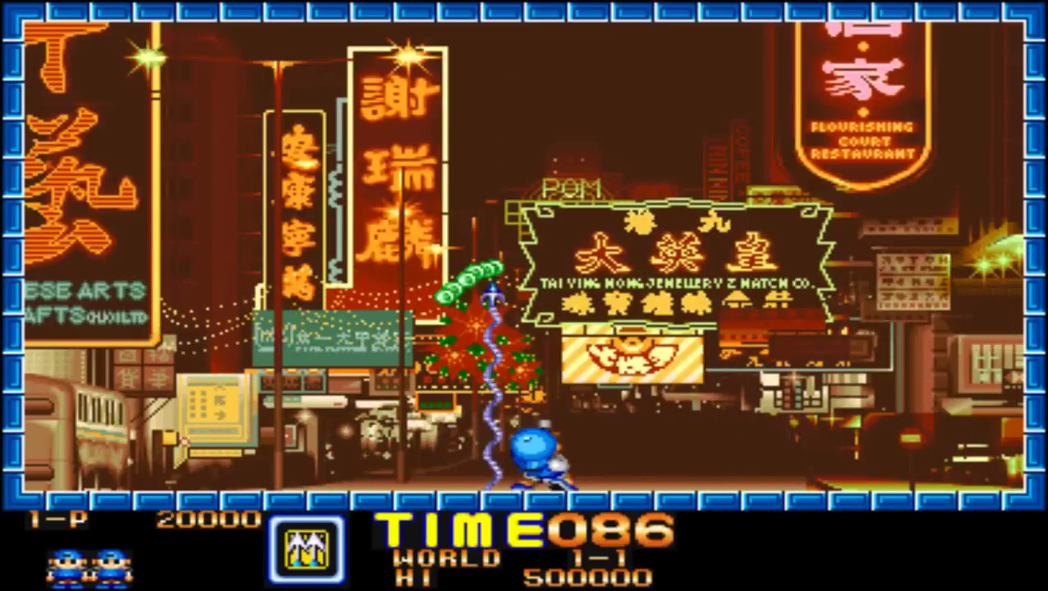
pyautogui.press('Right')
pyautogui.press('ctrl')
pyautogui.press('Right')
pyautogui.press('ctrl')
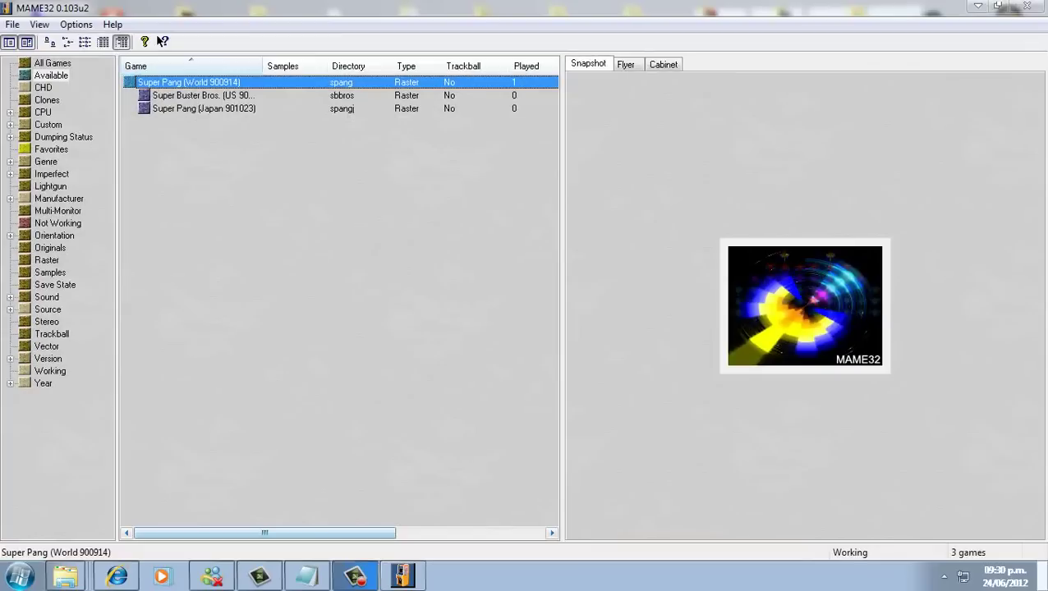
# - Close the MAME32 and roms folder windows, then start a blank untitled Notepad note
pyautogui.click(1026, 7)
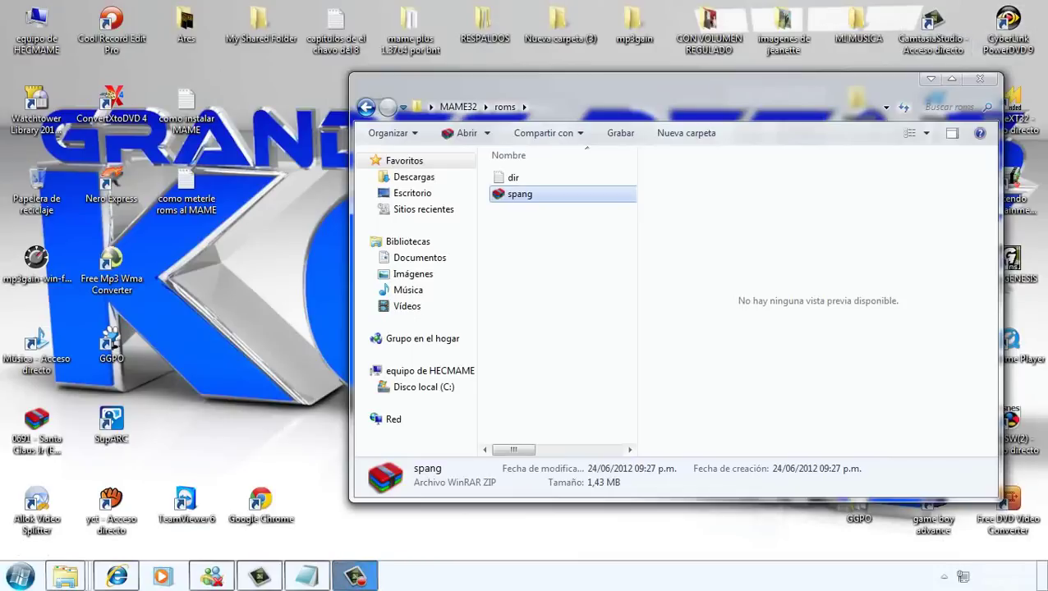
pyautogui.click(980, 78)
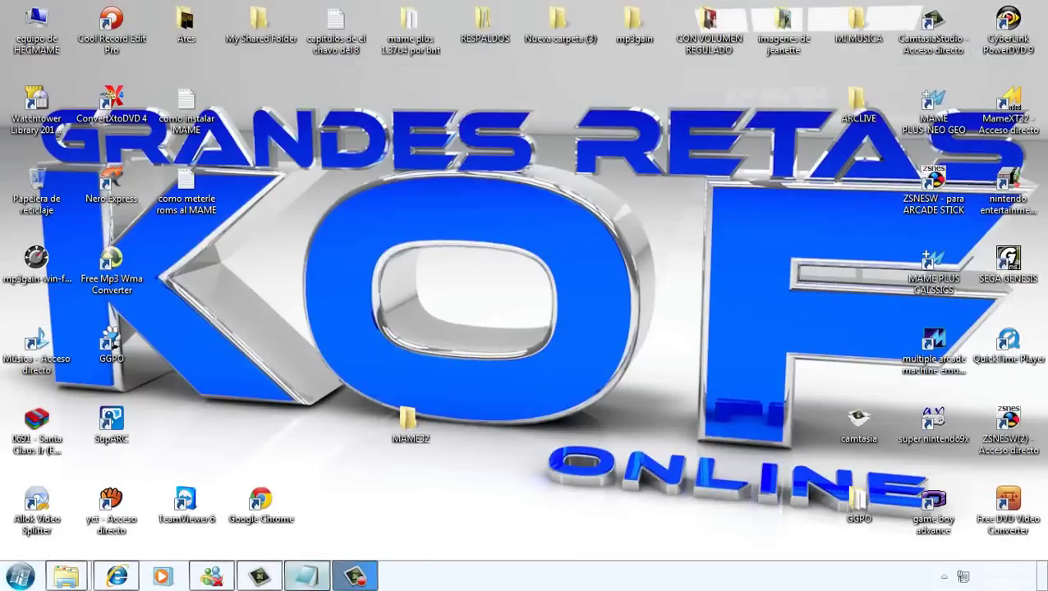
pyautogui.click(307, 576)
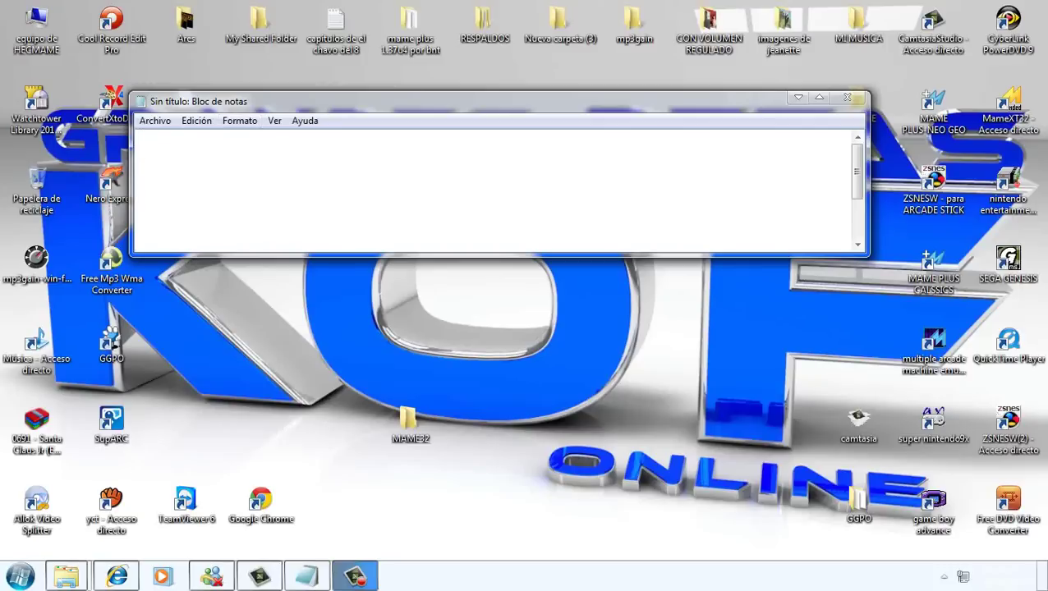
# - Type 'y bueno eso es todo amigos espero que les haya gustado el', fixing typos
pyautogui.write('y bi')
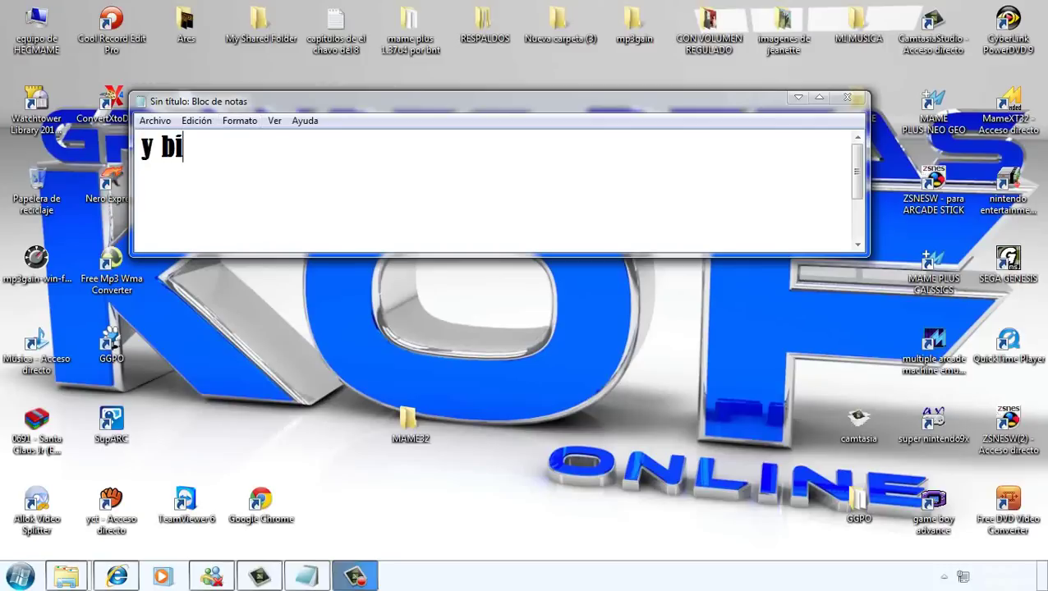
pyautogui.press('BackSpace')
pyautogui.write('ueno es')
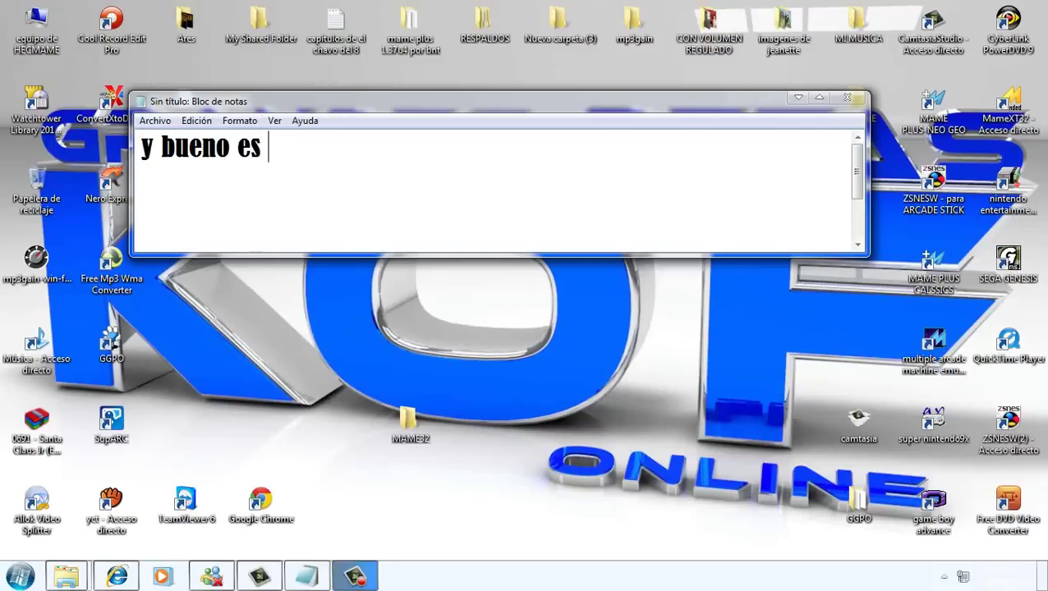
pyautogui.write('o es todo ')
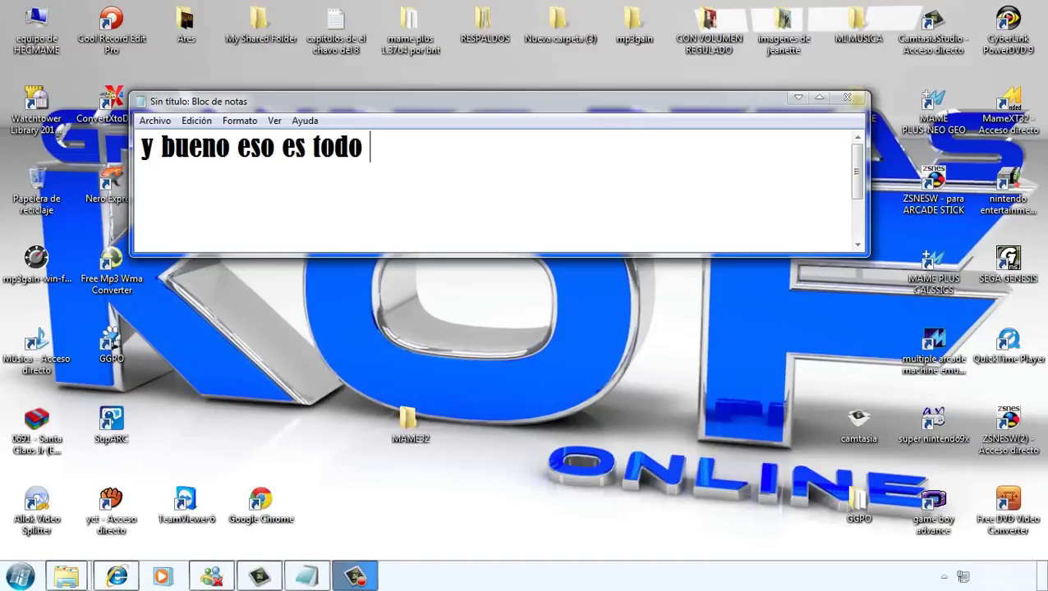
pyautogui.write('amigos es')
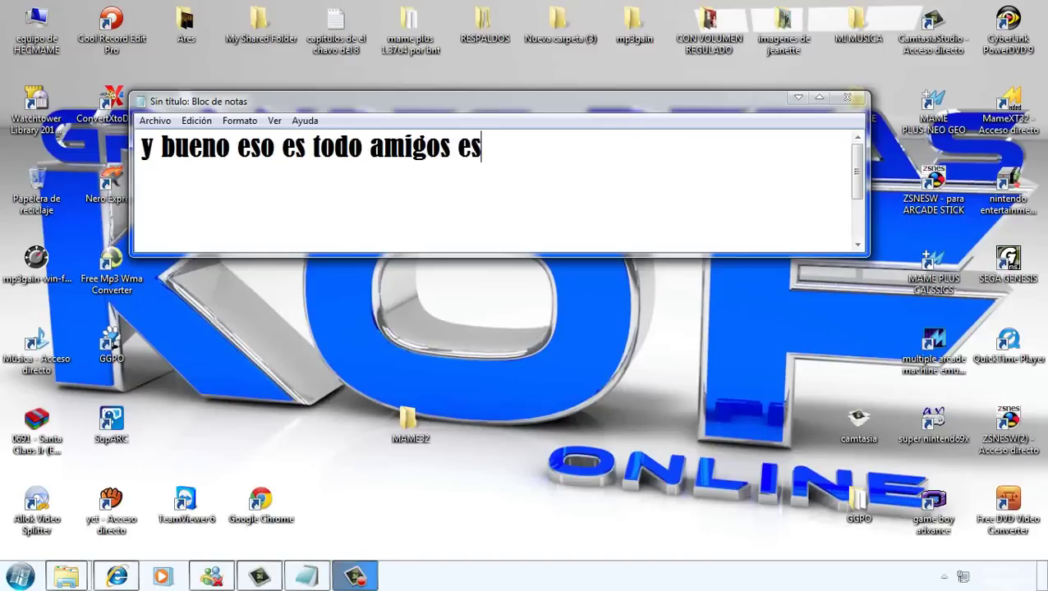
pyautogui.write('pero que ')
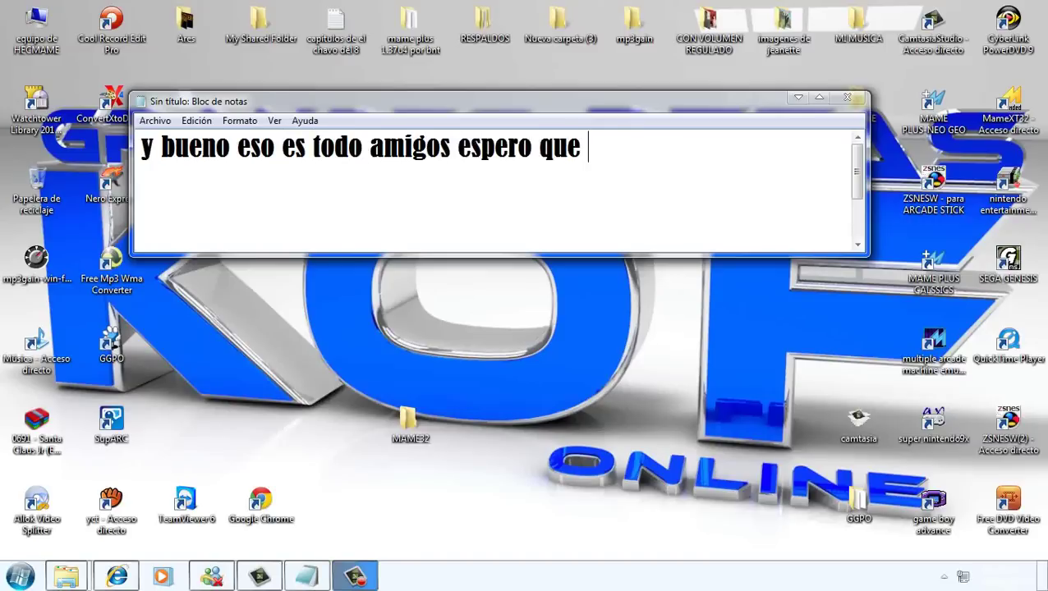
pyautogui.write('les aya')
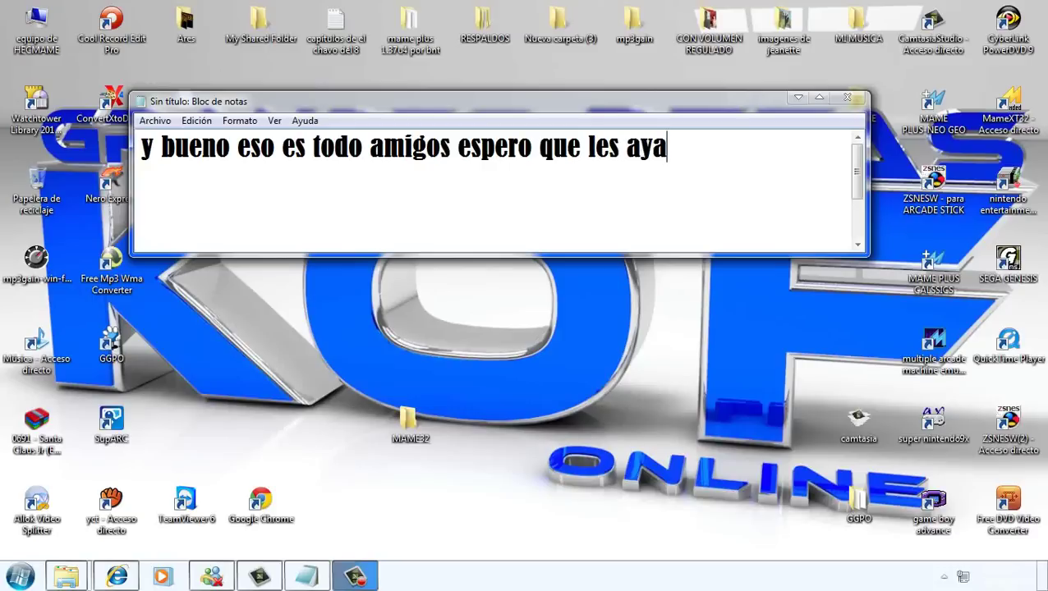
pyautogui.press('BackSpace')
pyautogui.press('BackSpace')
pyautogui.write('lla g')
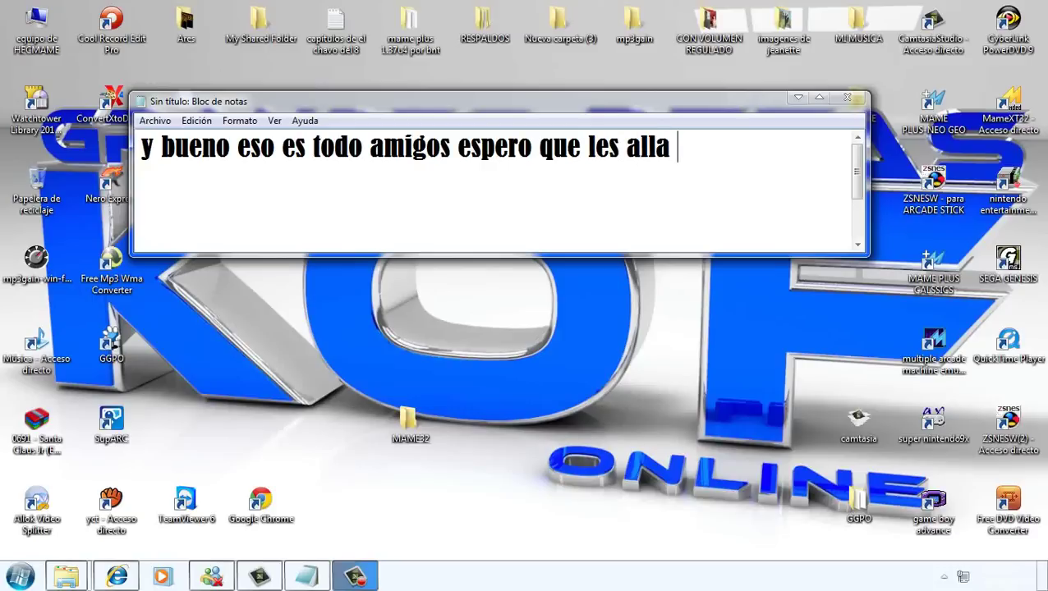
pyautogui.write('ustad')
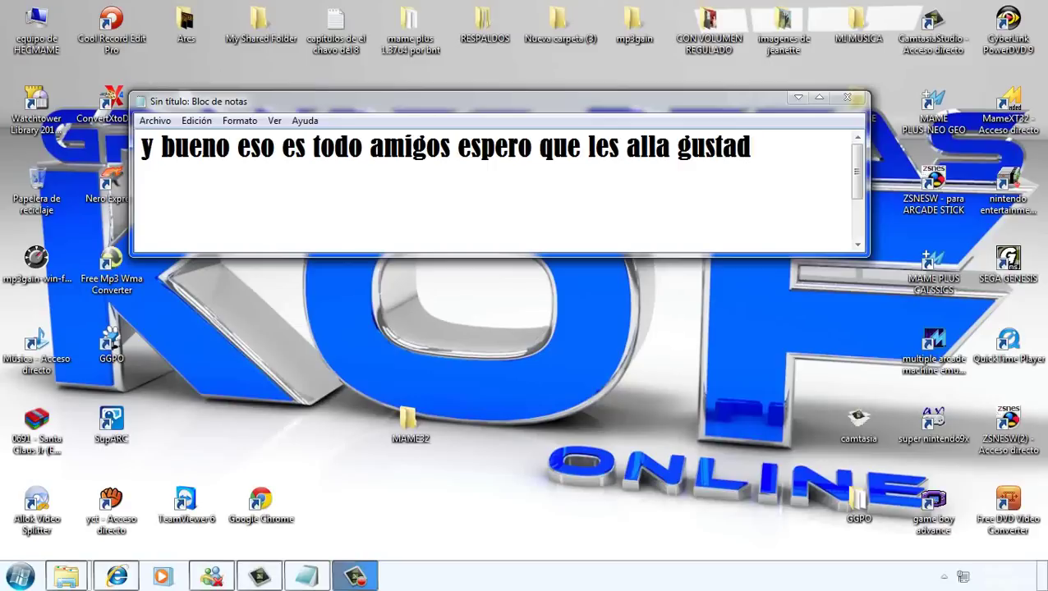
pyautogui.write('o el')
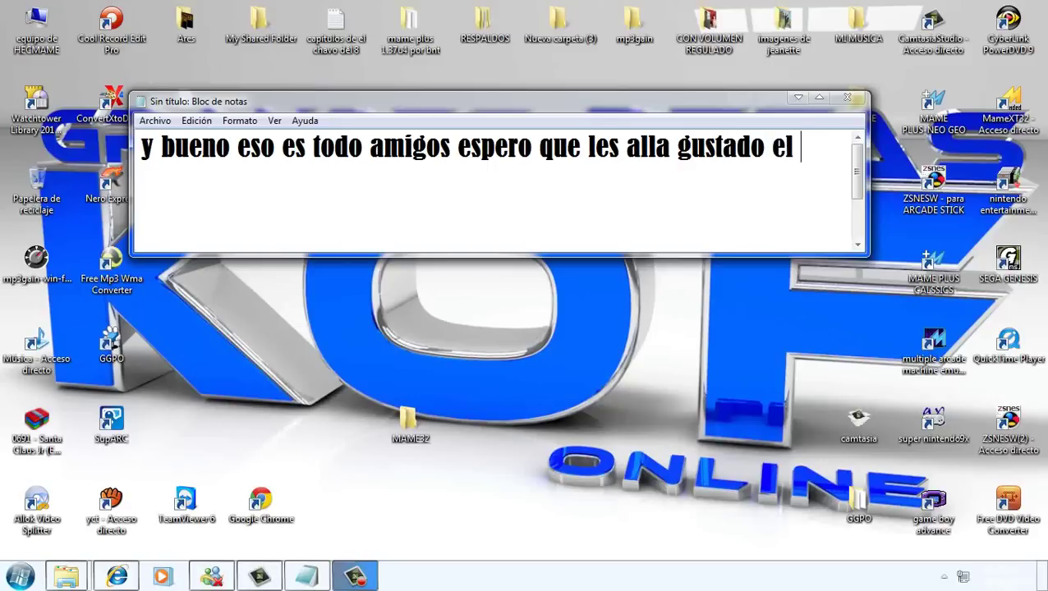
pyautogui.press('Return')
# - Continue with 'video, comenten a ver que les parecio deacuerdo?', correcting the misspelling
pyautogui.write('video')
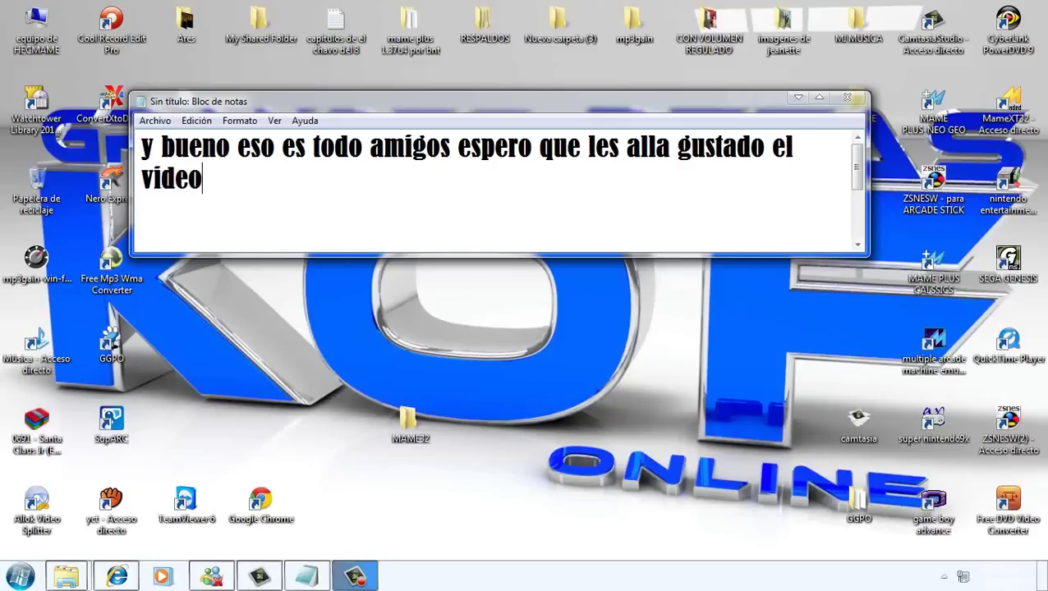
pyautogui.write(',comenten ')
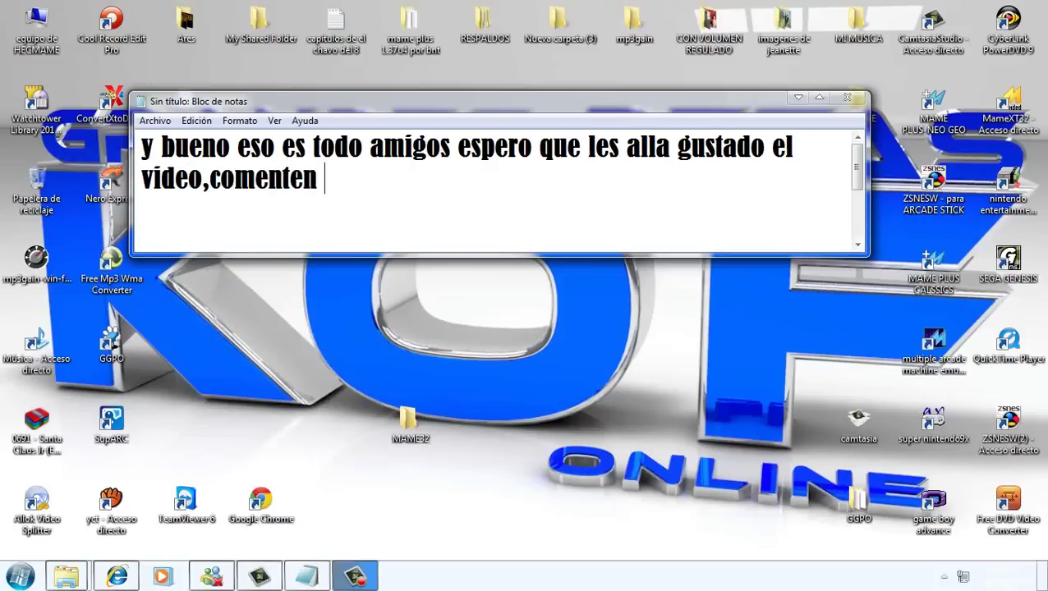
pyautogui.write('a ver que les')
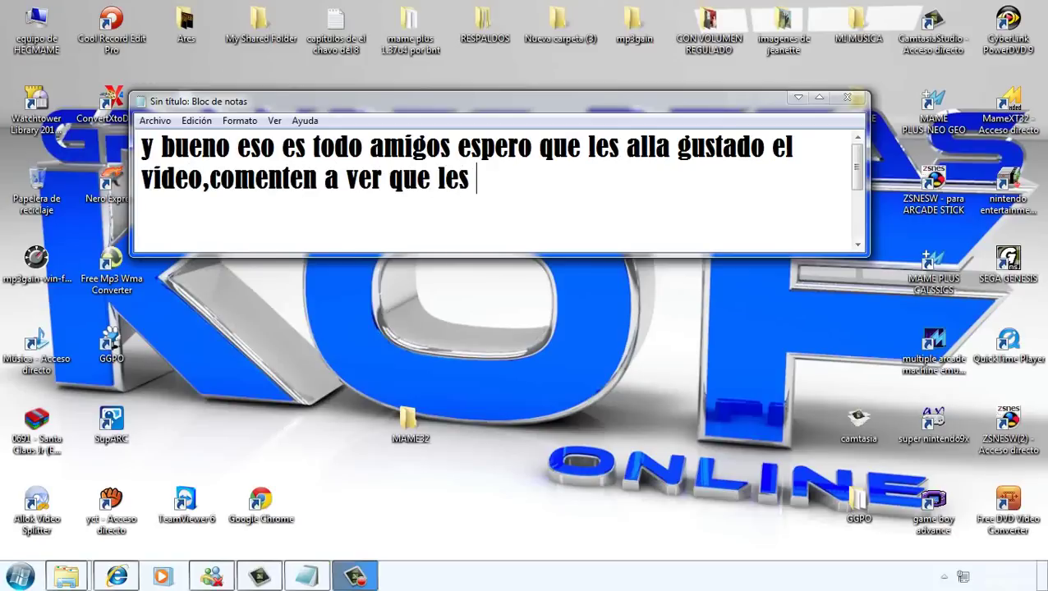
pyautogui.write(' pae')
pyautogui.write('cio')
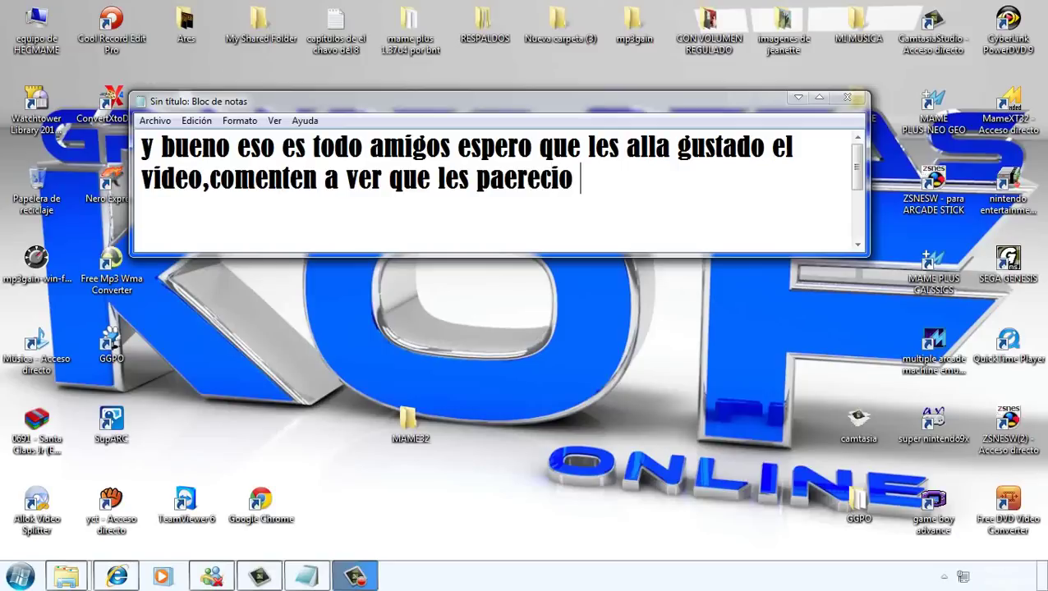
pyautogui.press('BackSpace')
pyautogui.press('BackSpace')
pyautogui.press('BackSpace')
pyautogui.press('BackSpace')
pyautogui.press('BackSpace')
pyautogui.press('BackSpace')
pyautogui.press('BackSpace')
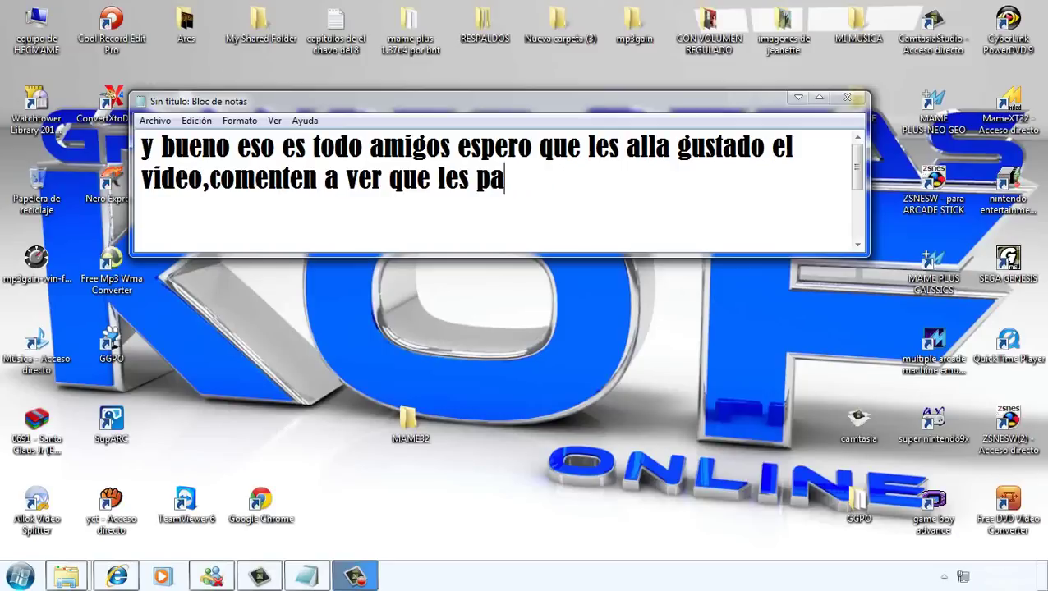
pyautogui.write('recio')
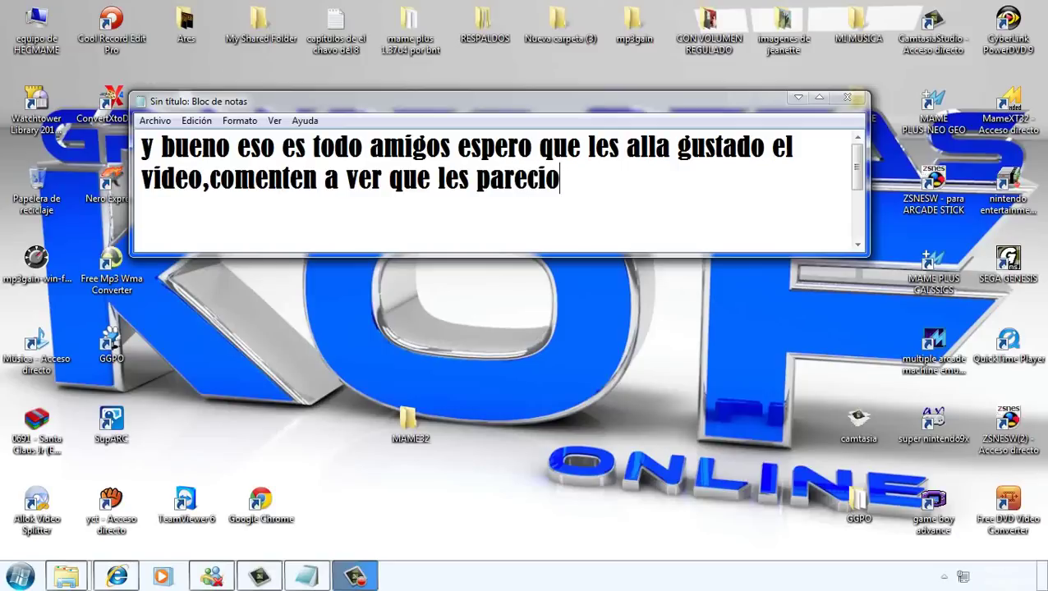
pyautogui.write(' deacuerdo')
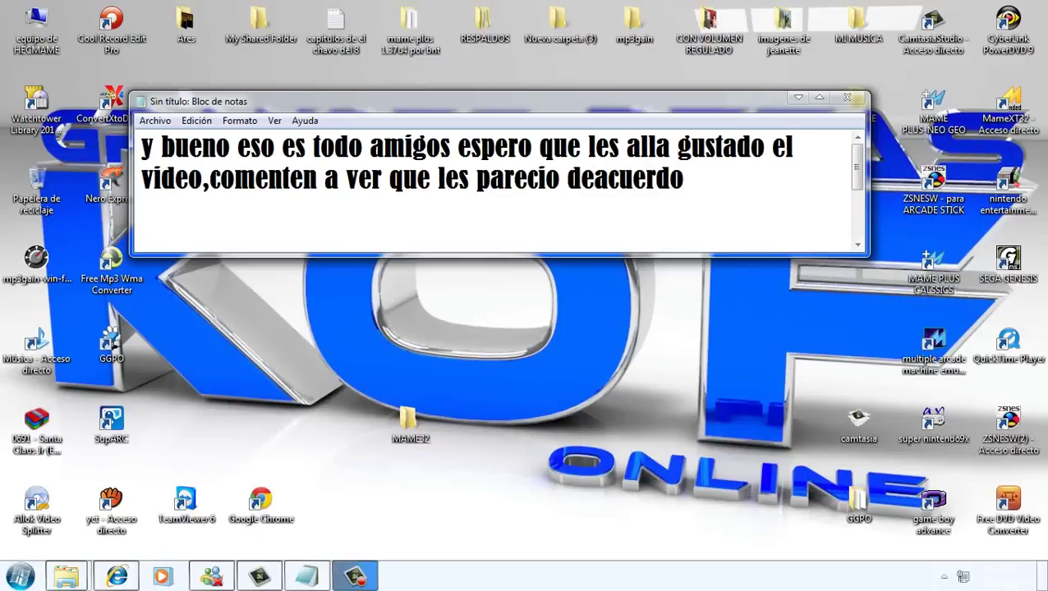
pyautogui.write('?')
# - On a new line, type the sign-off 'bueno me despido soy su amigo', the author's nickname, and 'BYE BYE'
pyautogui.press('Return')
pyautogui.write('bu')
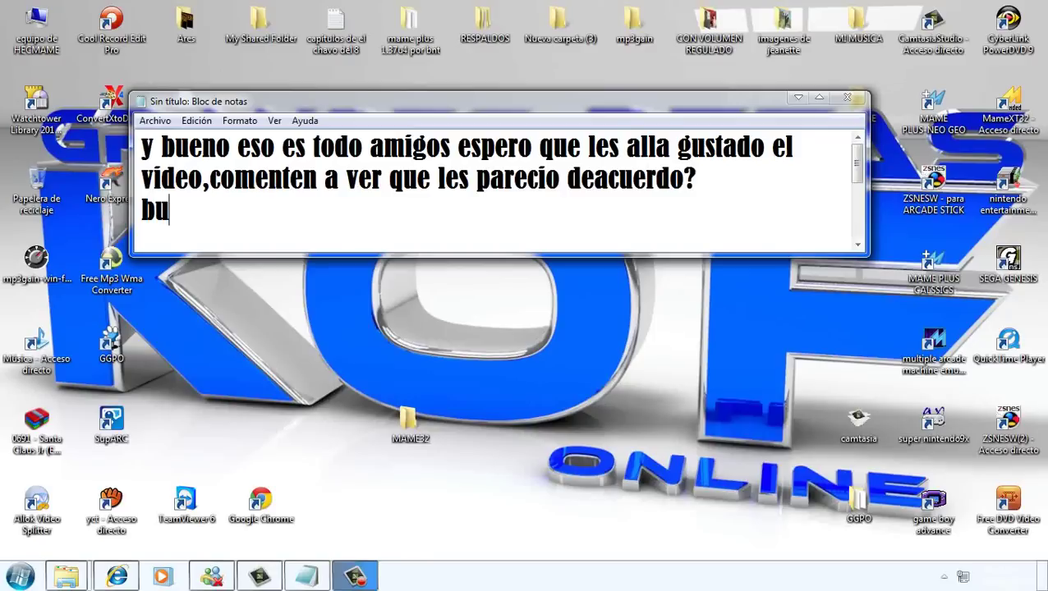
pyautogui.write('eno me des')
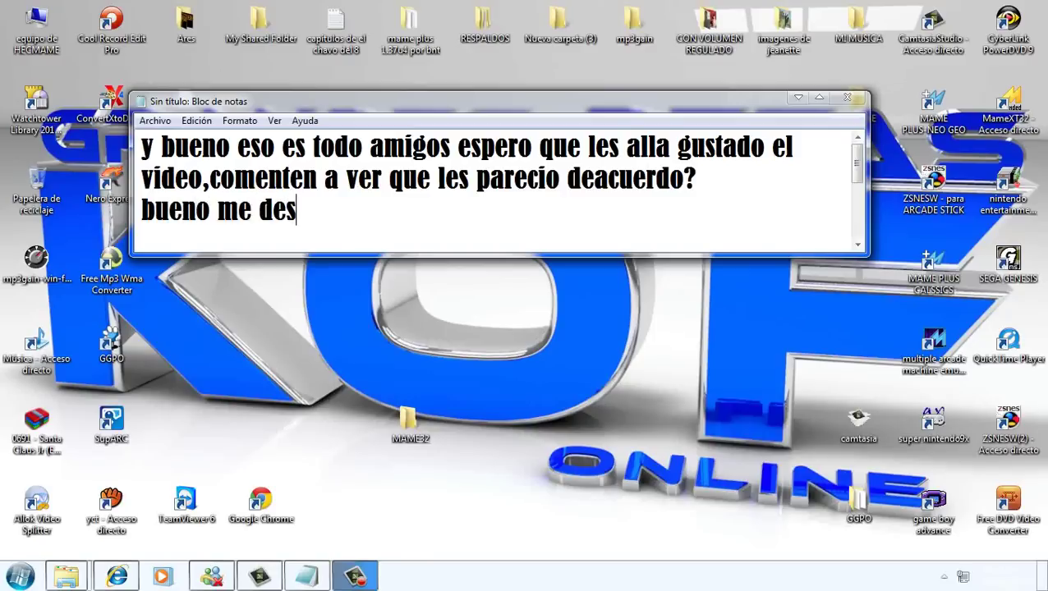
pyautogui.write('pido')
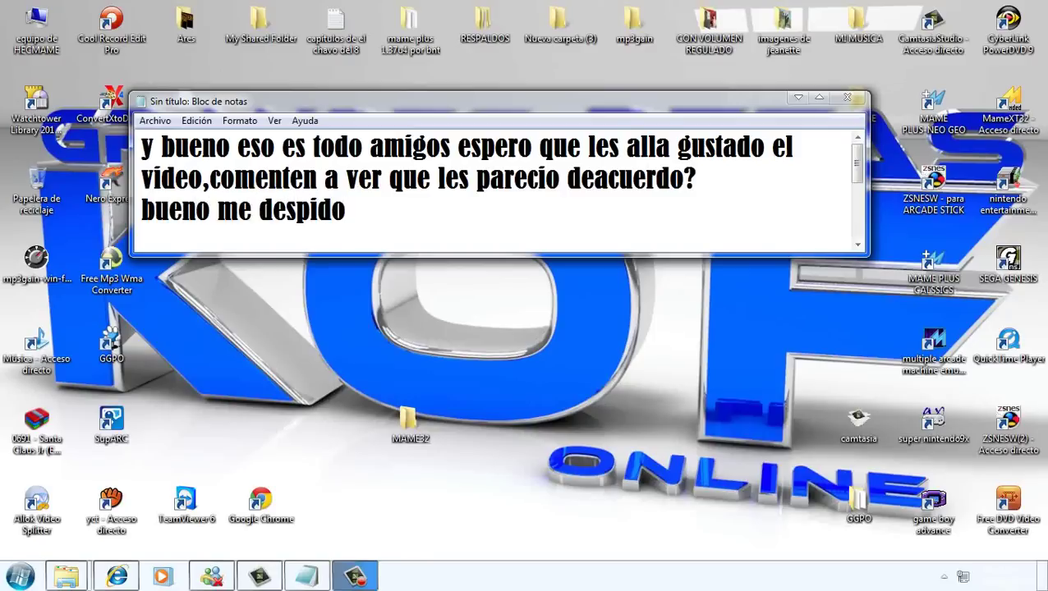
pyautogui.write(' sot')
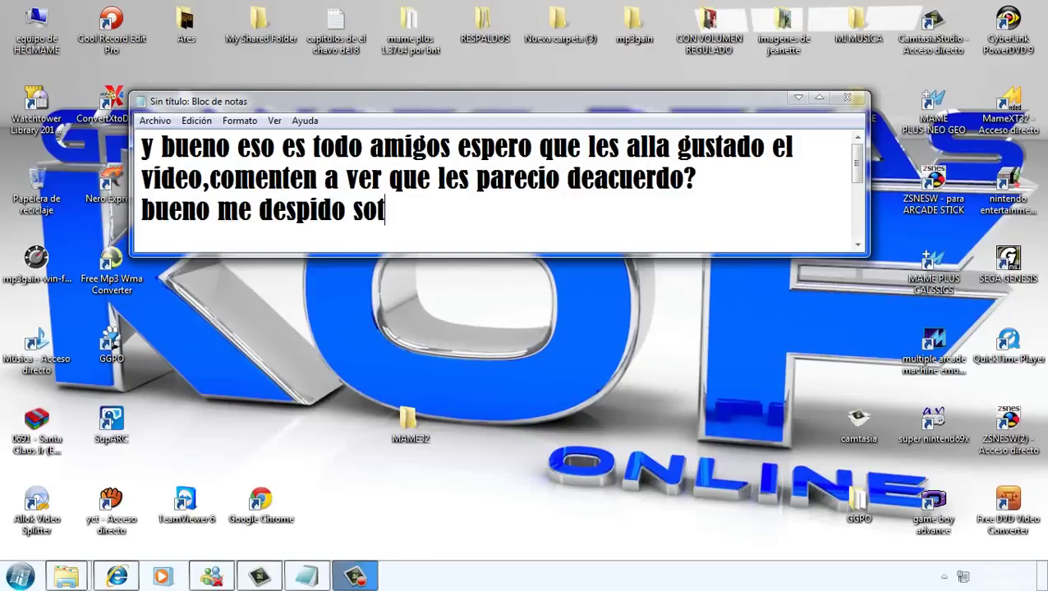
pyautogui.press('BackSpace')
pyautogui.write('y su am')
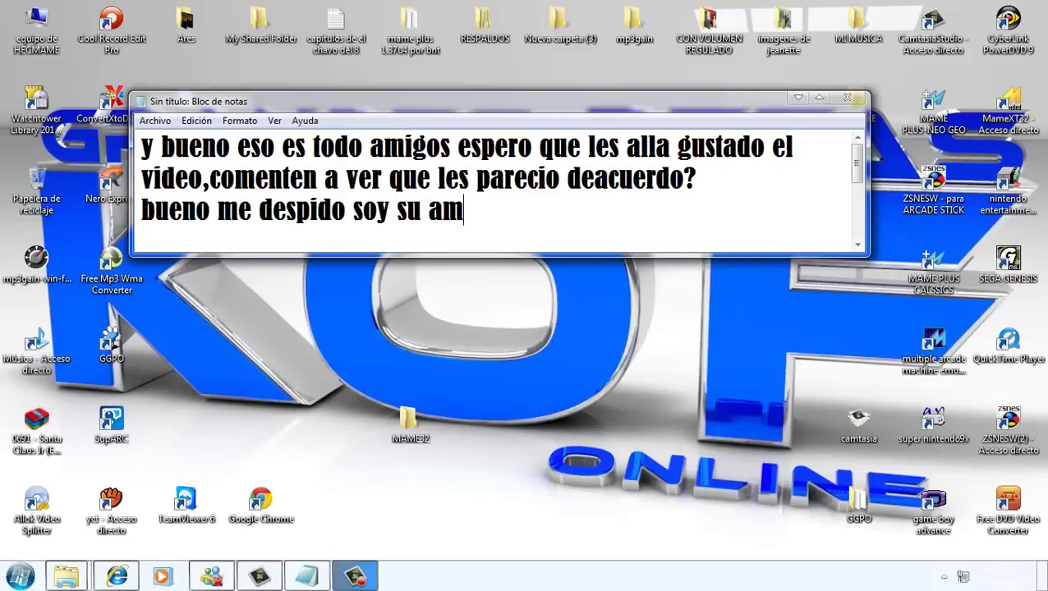
pyautogui.write('igo ')
pyautogui.write('HE')
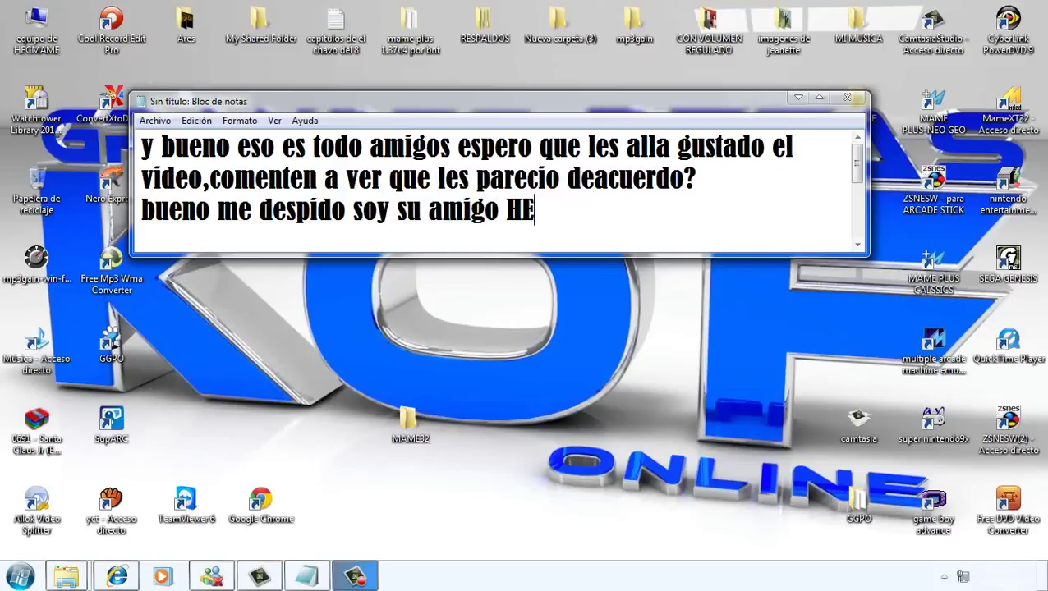
pyautogui.write('CMAME KOF')
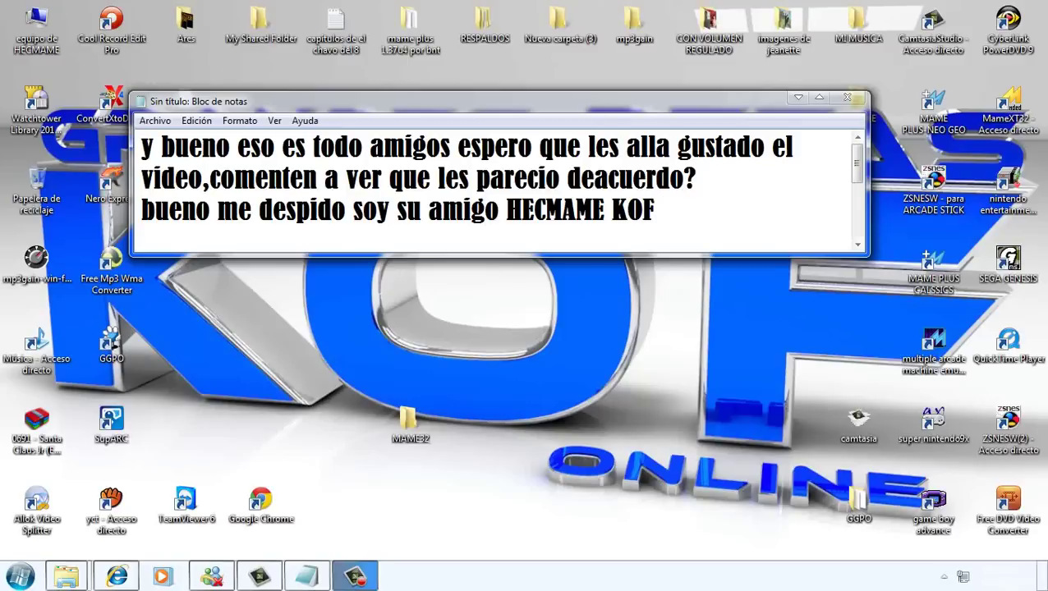
pyautogui.write(' BYE BYE')
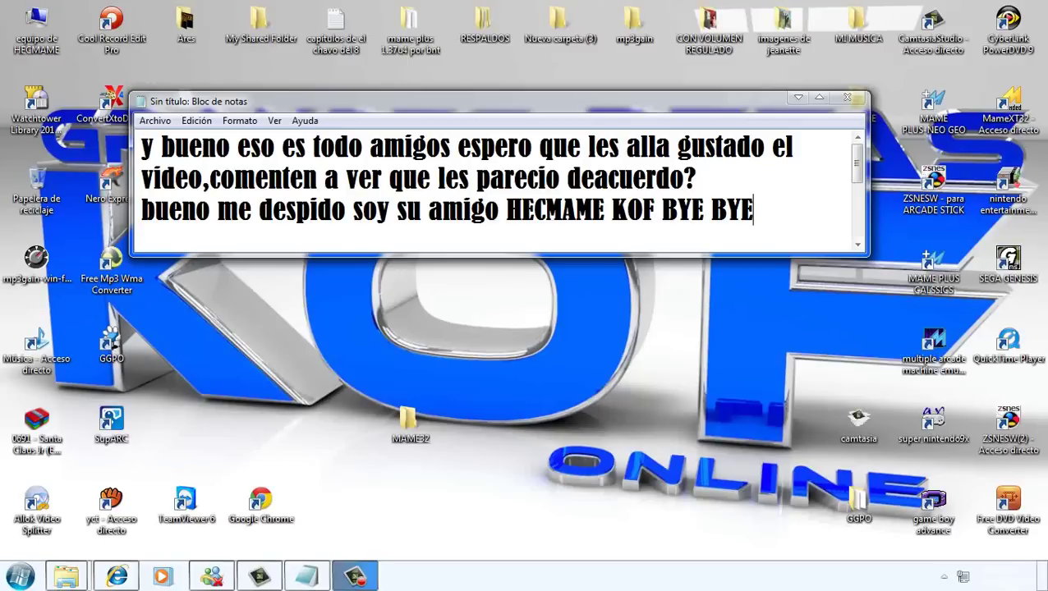